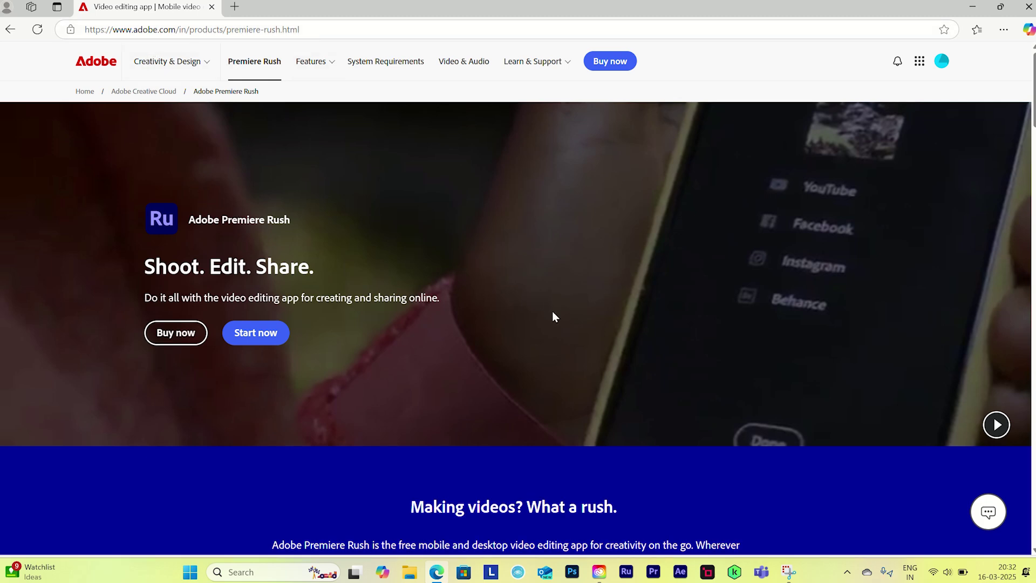
Step: Look up Premiere Rush among the apps in Creative Cloud Desktop, and close Creative Cloud
click(599, 571)
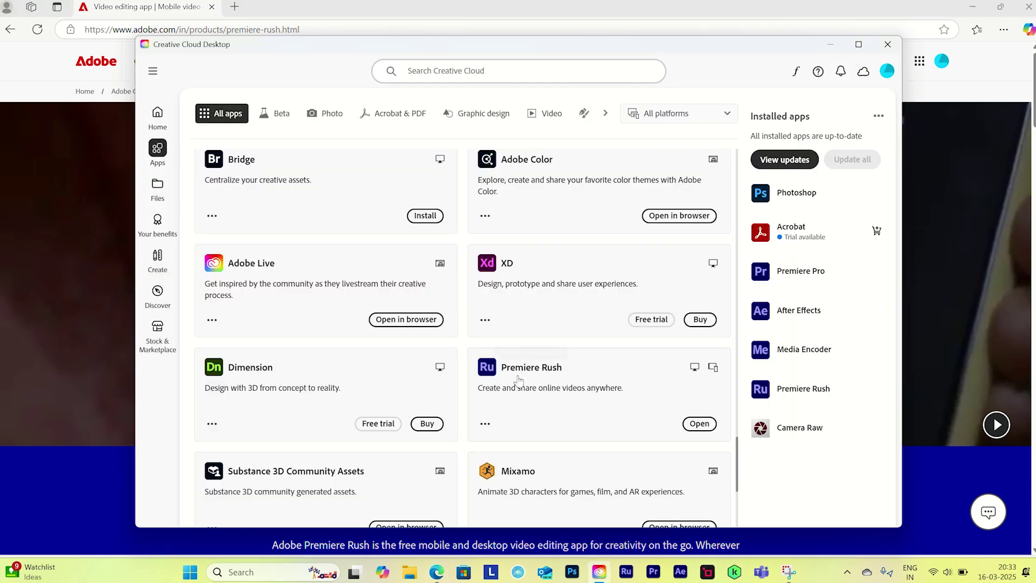
click(888, 44)
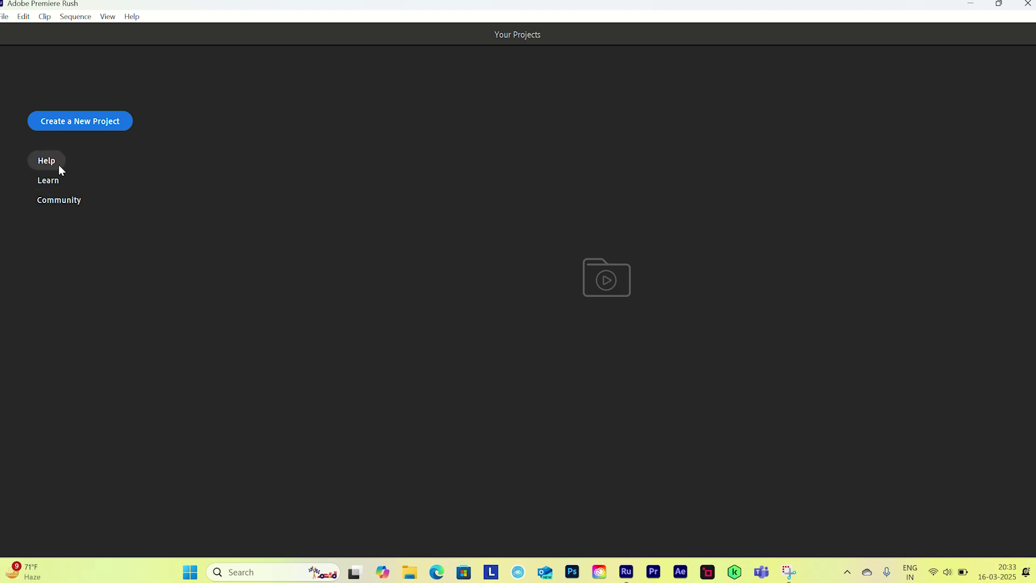
Step: Start a new project named Rush Intro with a 16:9 aspect ratio and Auto Reframe mismatched clips enabled
click(79, 120)
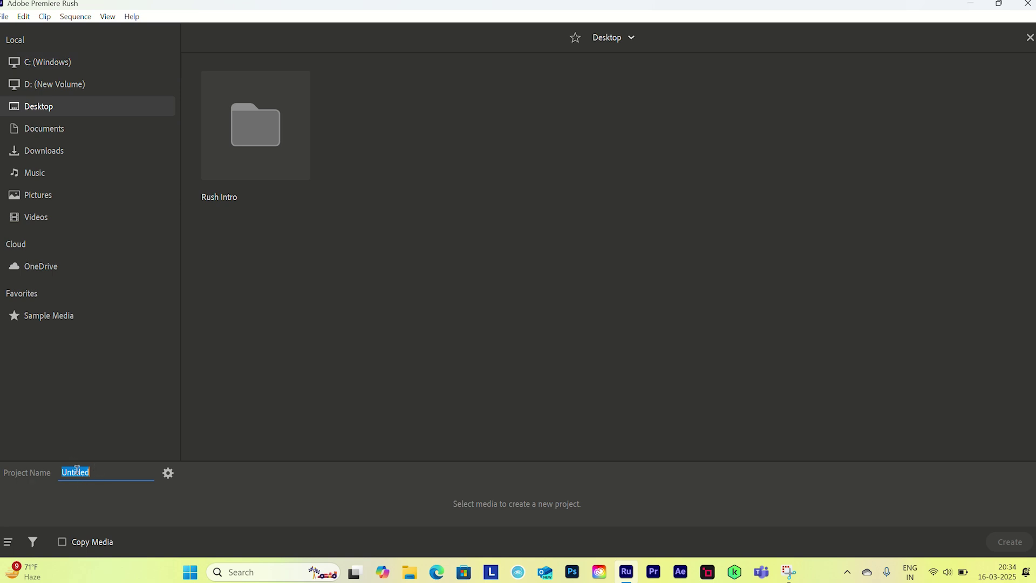
text(Rush Intro)
click(168, 474)
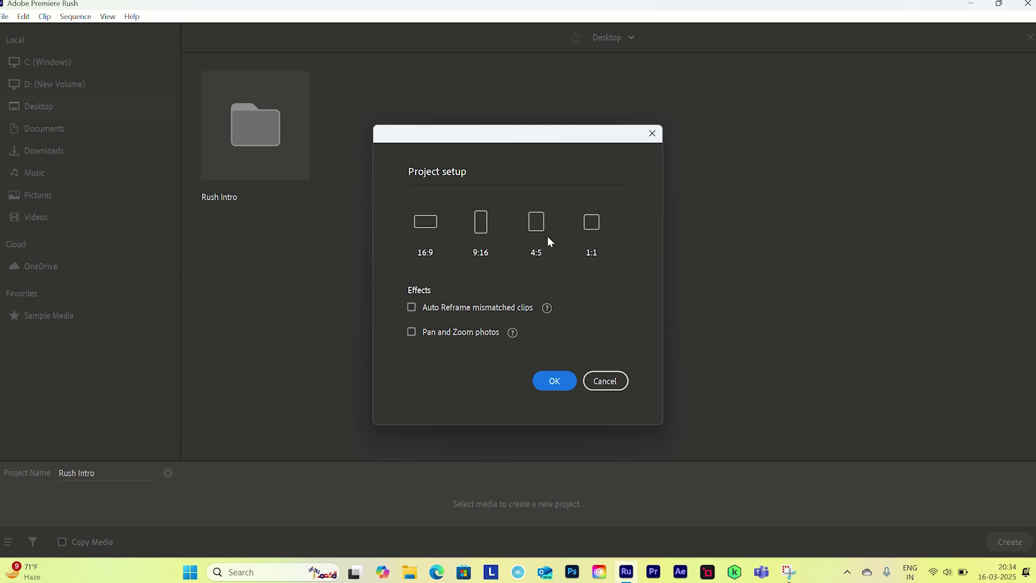
click(431, 225)
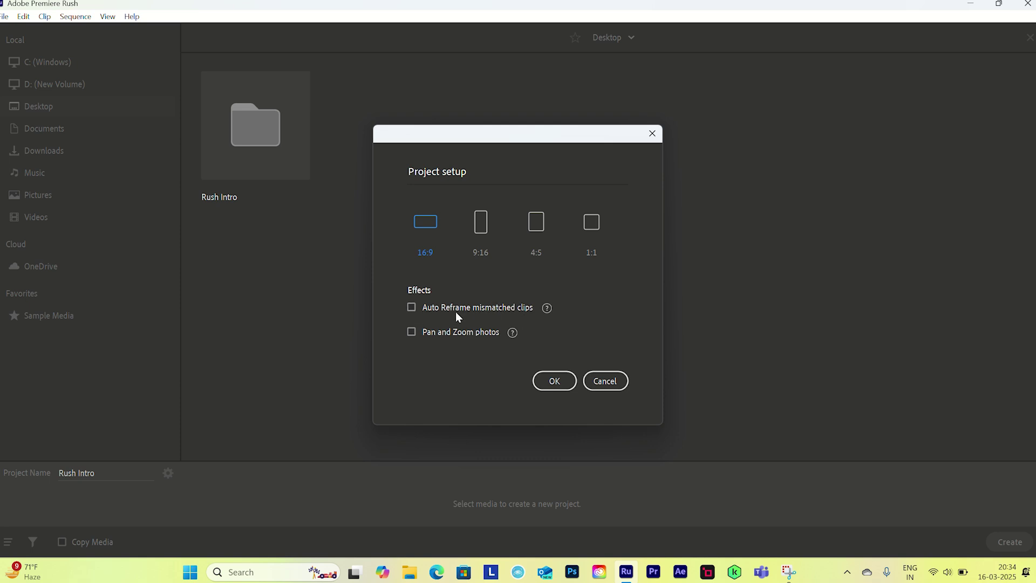
click(412, 309)
click(554, 382)
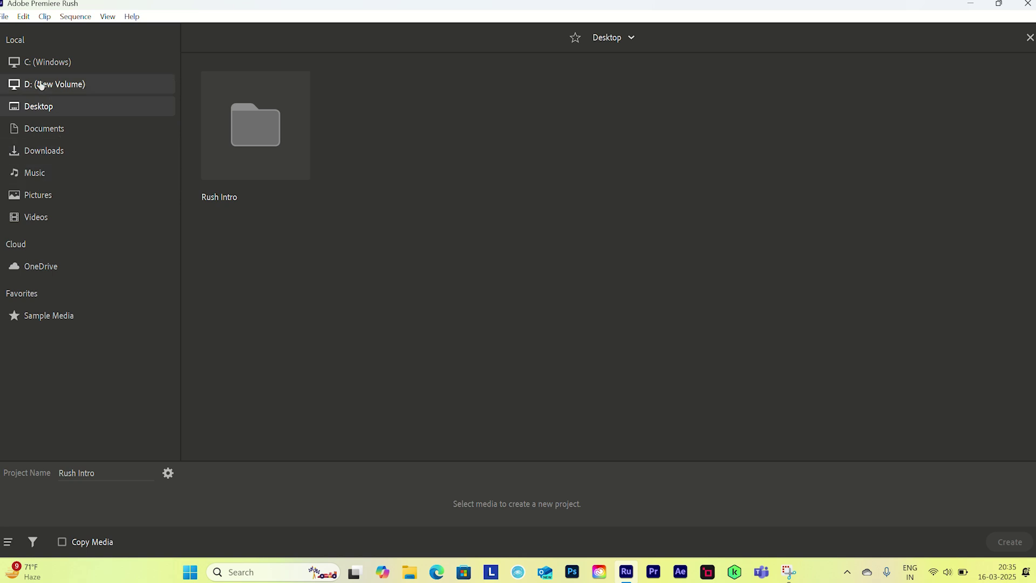
Step: Select the four video clips and the MP3 track in the desktop Rush Intro folder and create the project
double_click(243, 127)
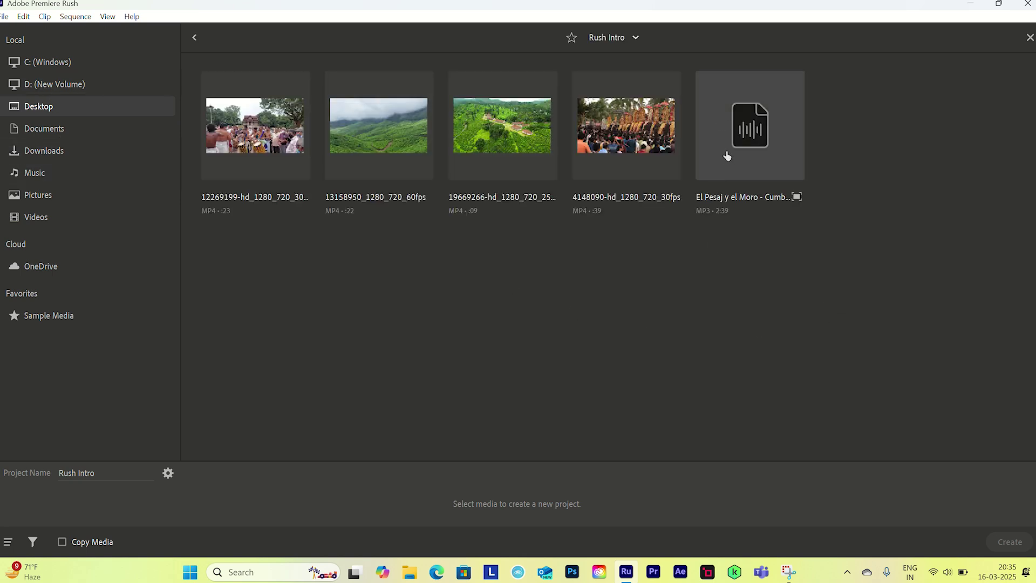
drag(927, 350, 235, 121)
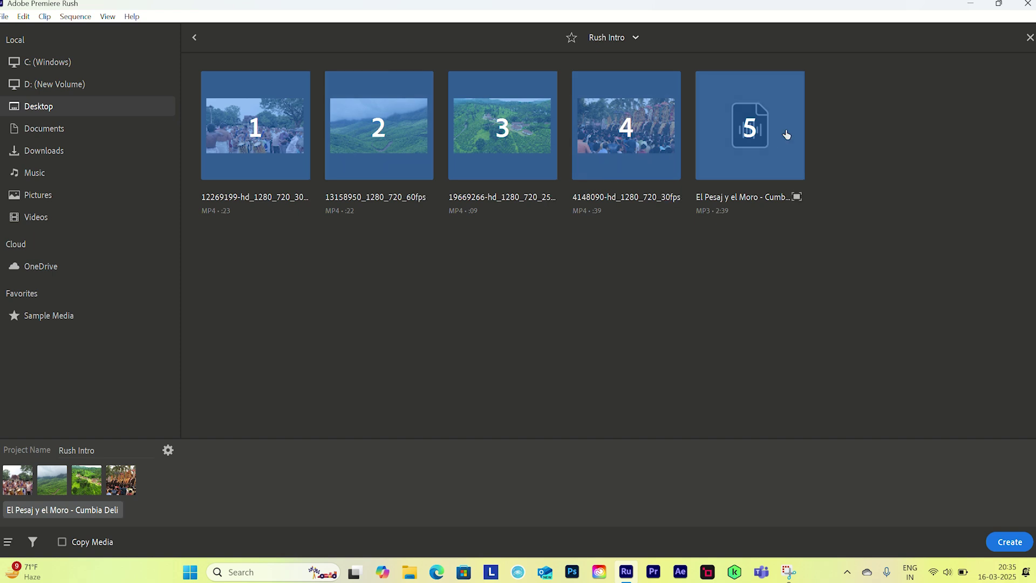
click(1012, 544)
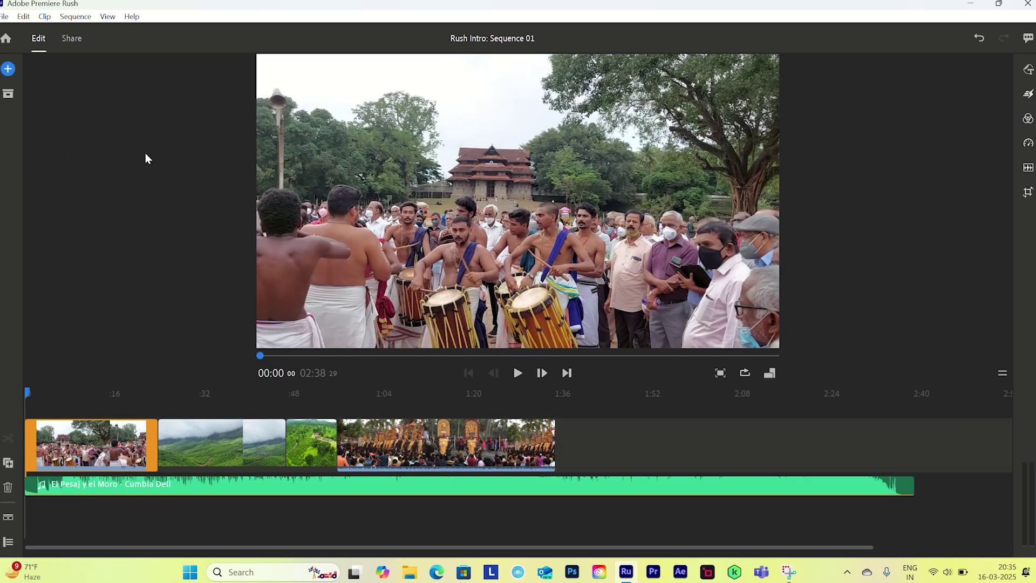
Step: Look at the options for adding content and at the project's imported assets
click(8, 70)
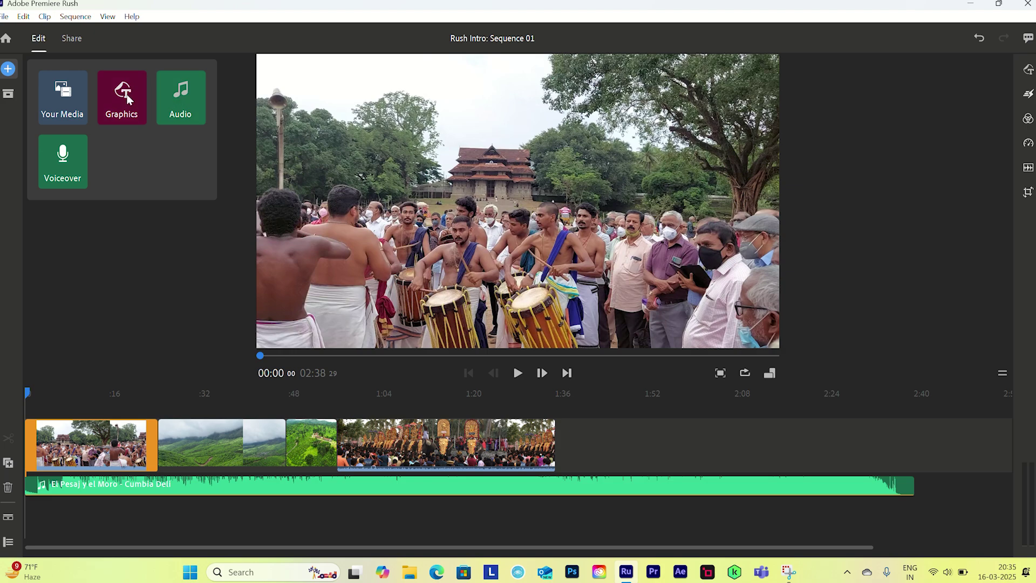
click(8, 94)
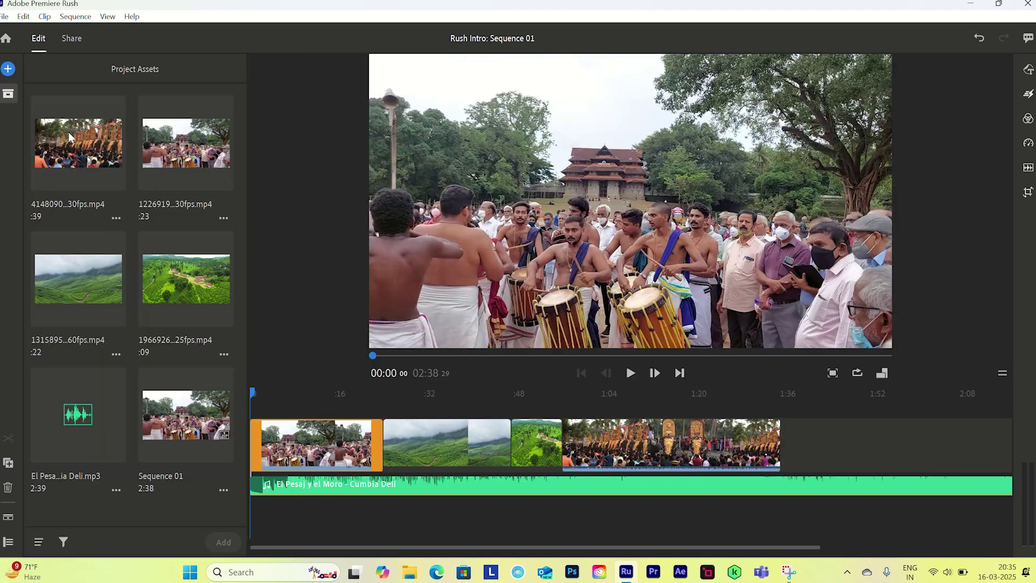
click(8, 94)
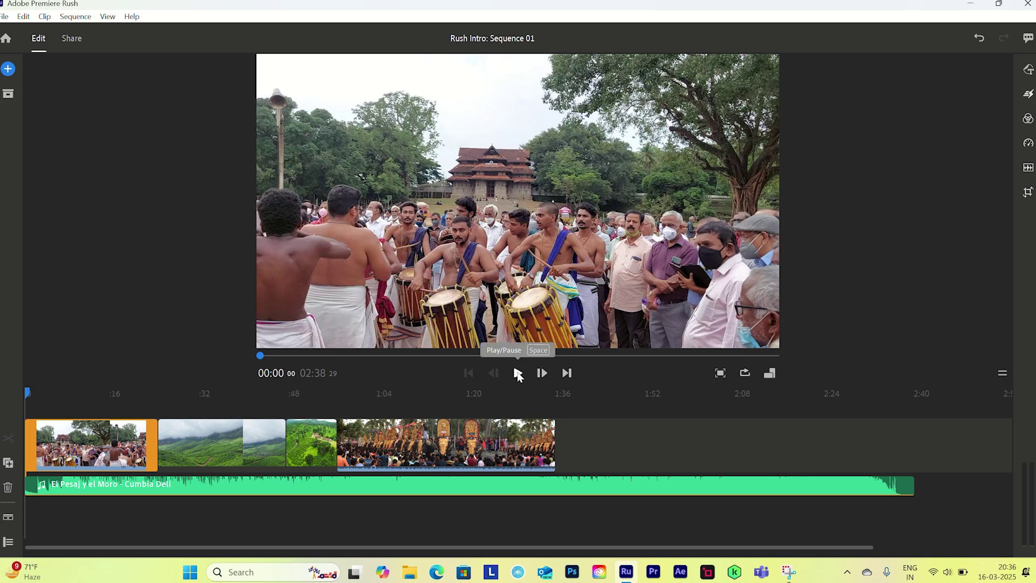
Step: Preview the opening of the sequence and inspect frames from the first clips
click(517, 373)
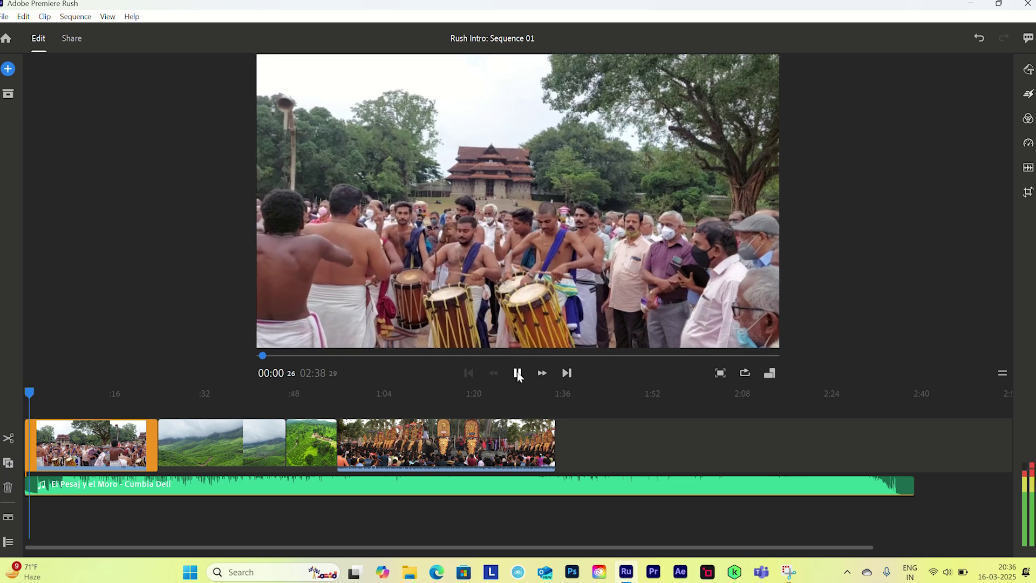
click(517, 373)
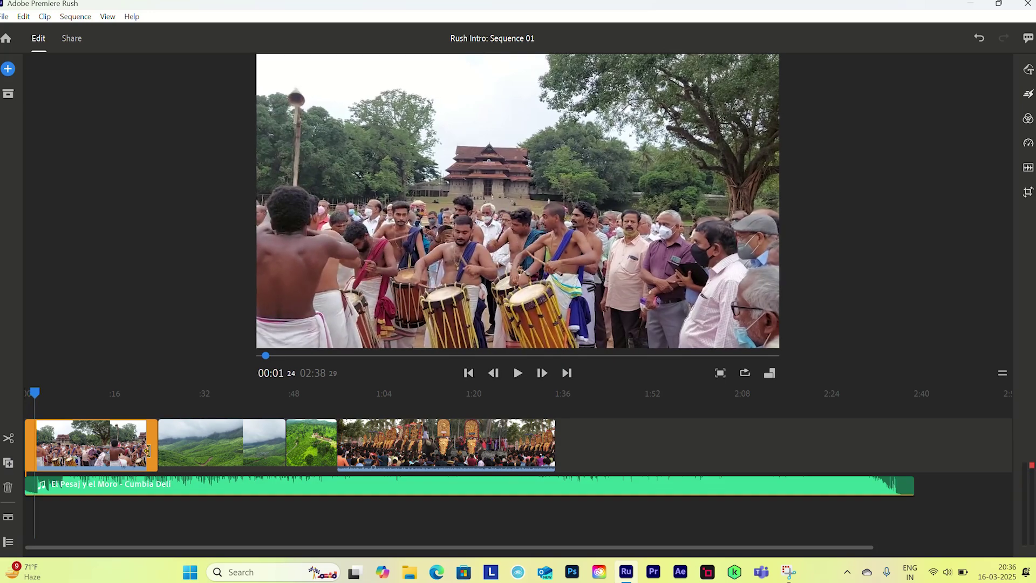
drag(40, 395, 86, 426)
click(226, 442)
click(270, 396)
click(86, 442)
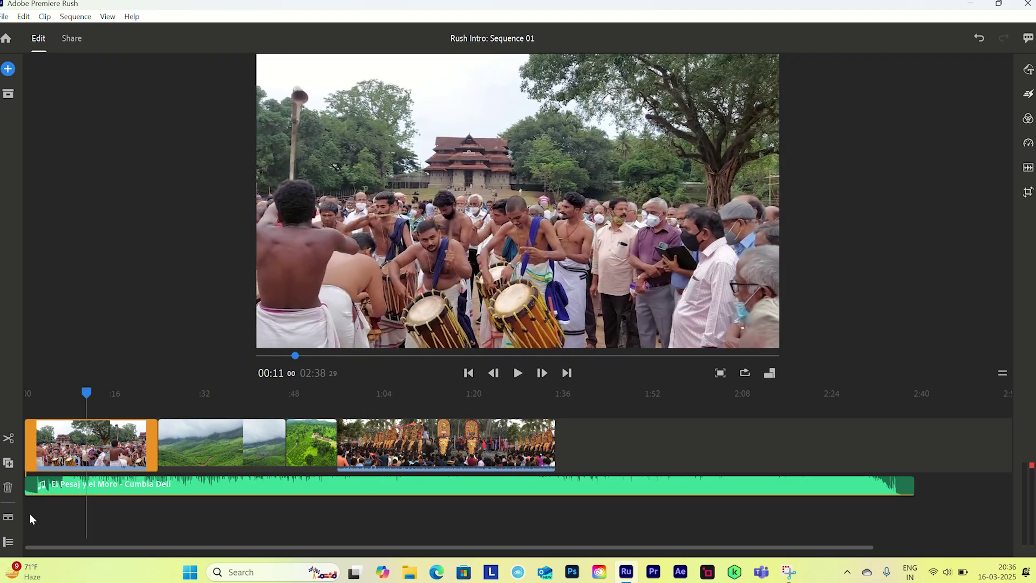
Step: Show the track controls and move the elephant procession clip to the beginning of the video track
click(7, 544)
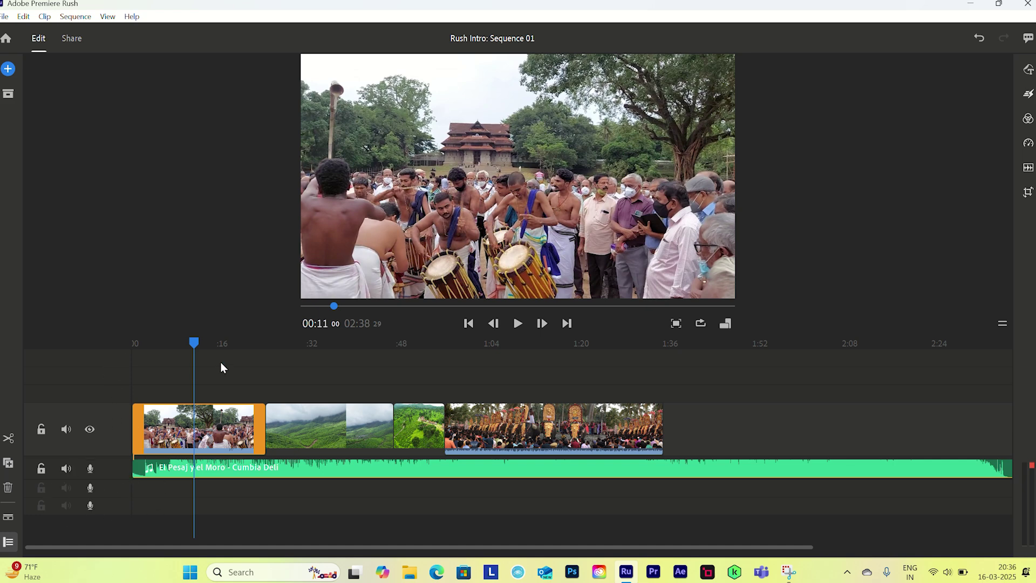
click(561, 429)
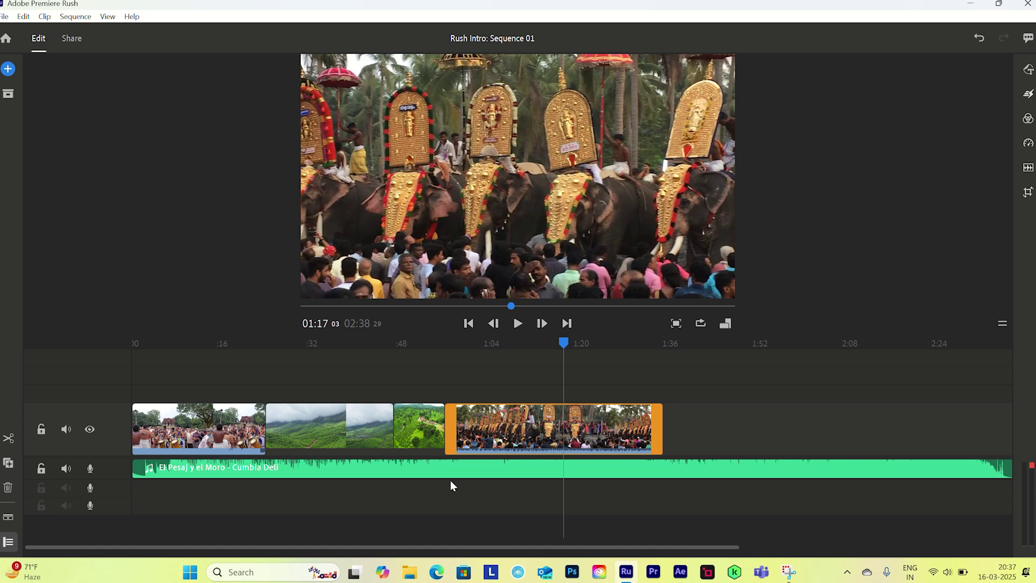
click(406, 424)
click(328, 429)
click(539, 429)
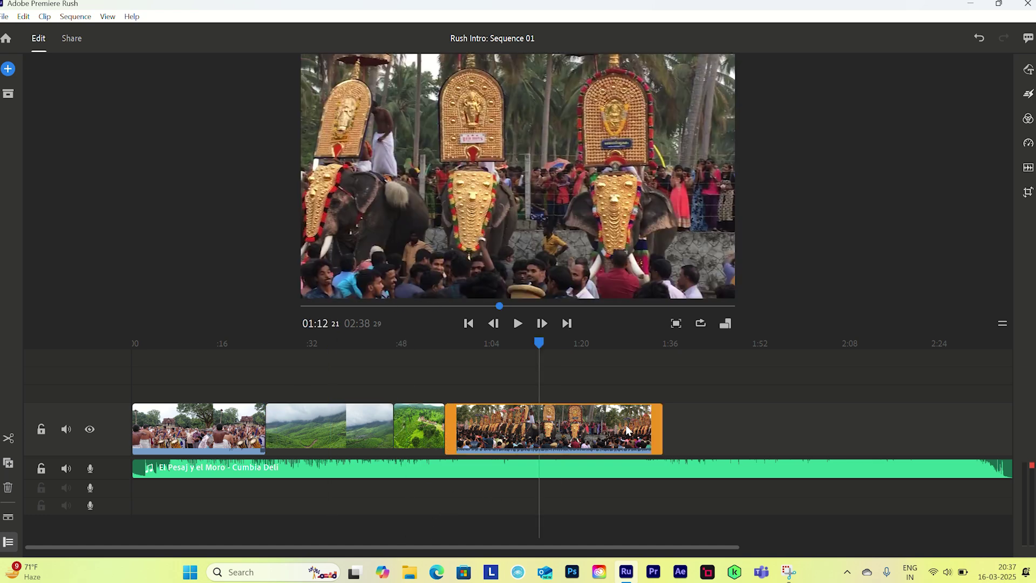
drag(582, 430, 223, 422)
click(225, 422)
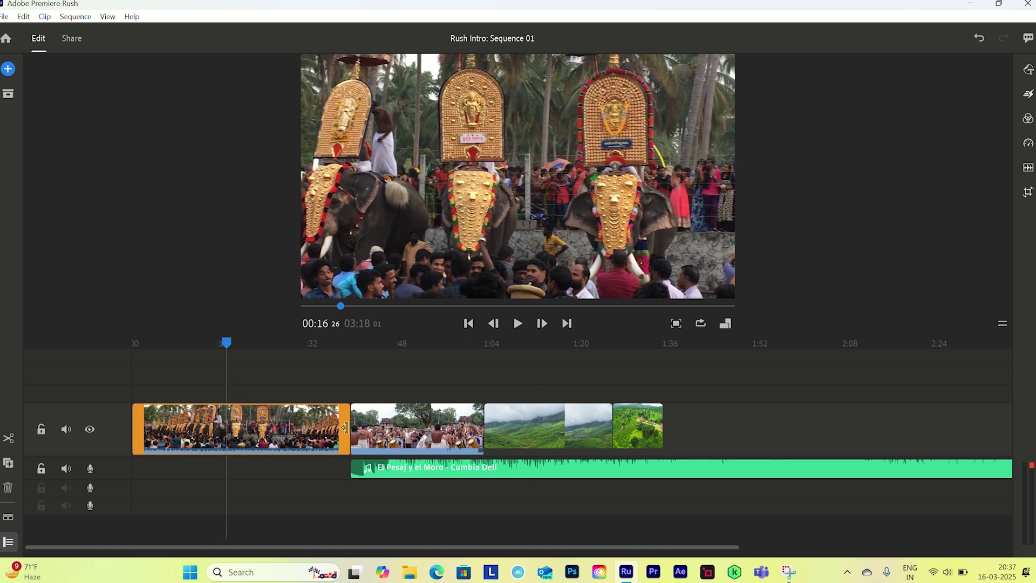
Step: Trim the start of the elephant procession clip so it runs about 23 seconds
drag(345, 427, 366, 432)
drag(139, 421, 227, 433)
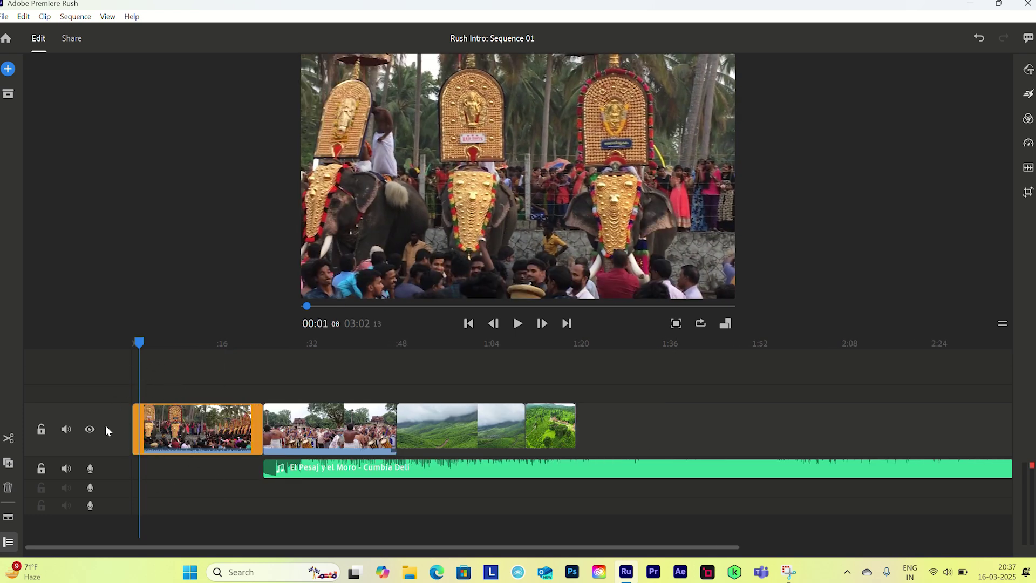
Step: Move the music clip so it starts at the beginning of the timeline
drag(142, 343, 447, 384)
click(376, 475)
drag(681, 468, 507, 472)
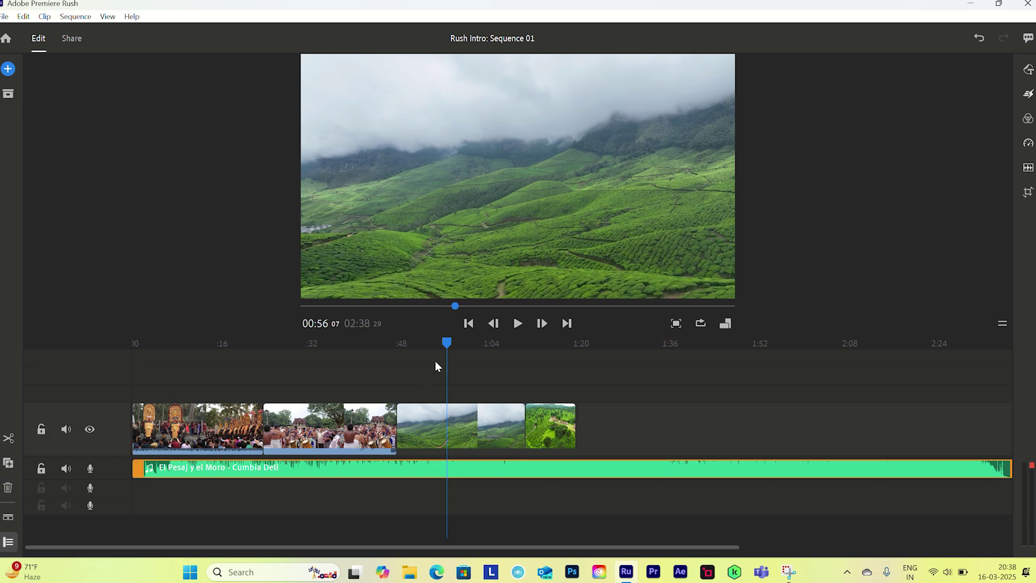
Step: Delete the aerial clip of the village houses at the end of the video track
drag(448, 345, 547, 388)
click(546, 427)
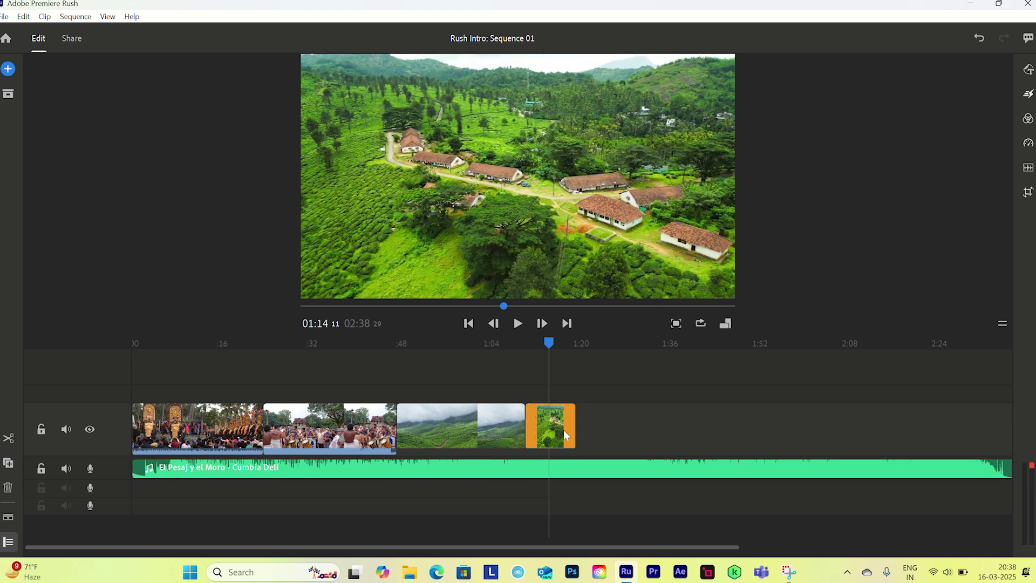
click(8, 489)
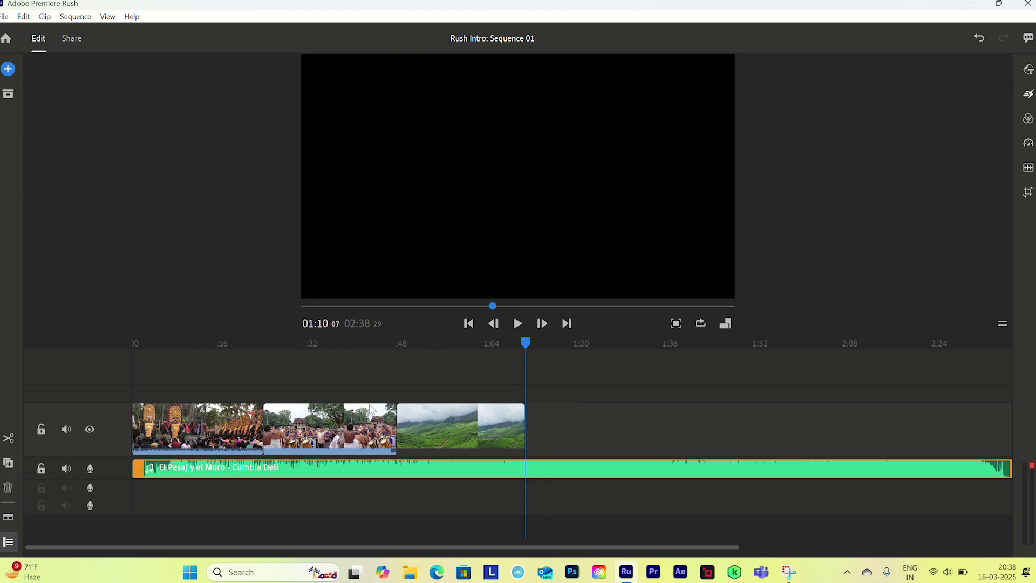
Step: Split the drummers clip at 00:31:19 and delete its first part
drag(534, 353, 310, 350)
click(312, 417)
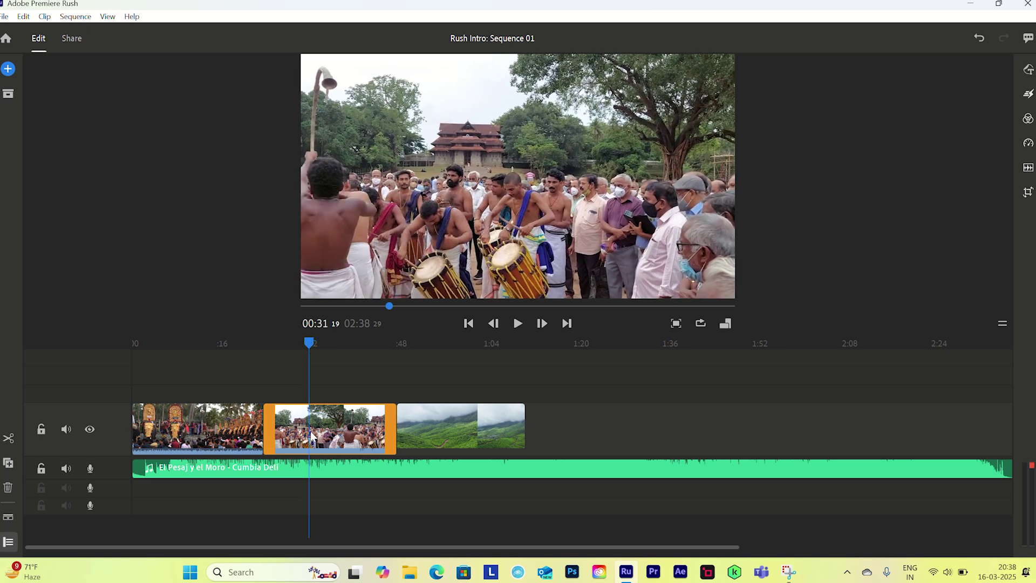
click(9, 439)
click(286, 427)
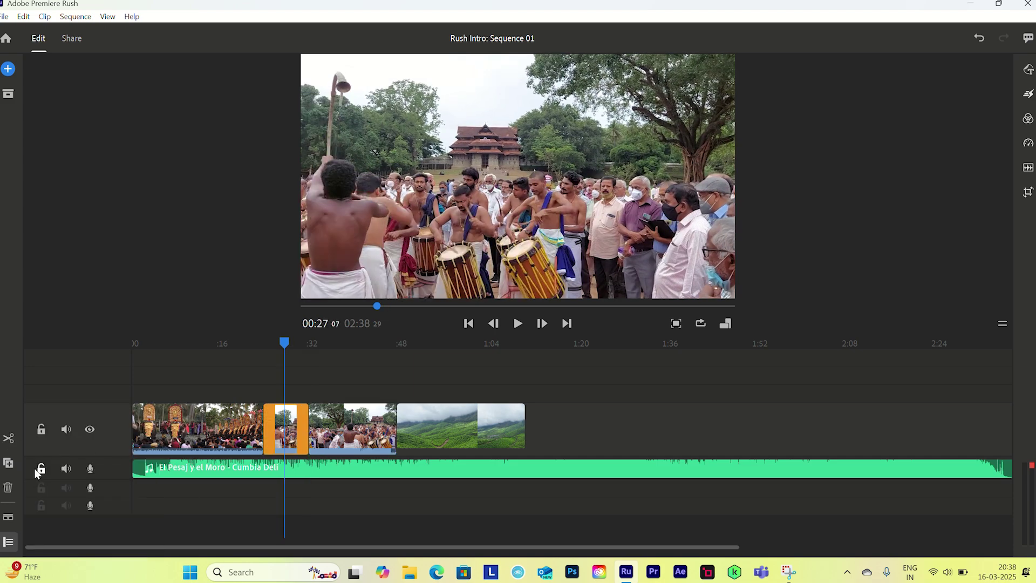
click(8, 489)
Step: Trim the green hills clip at the end of the video track to about 21 seconds
drag(263, 343, 422, 344)
click(406, 414)
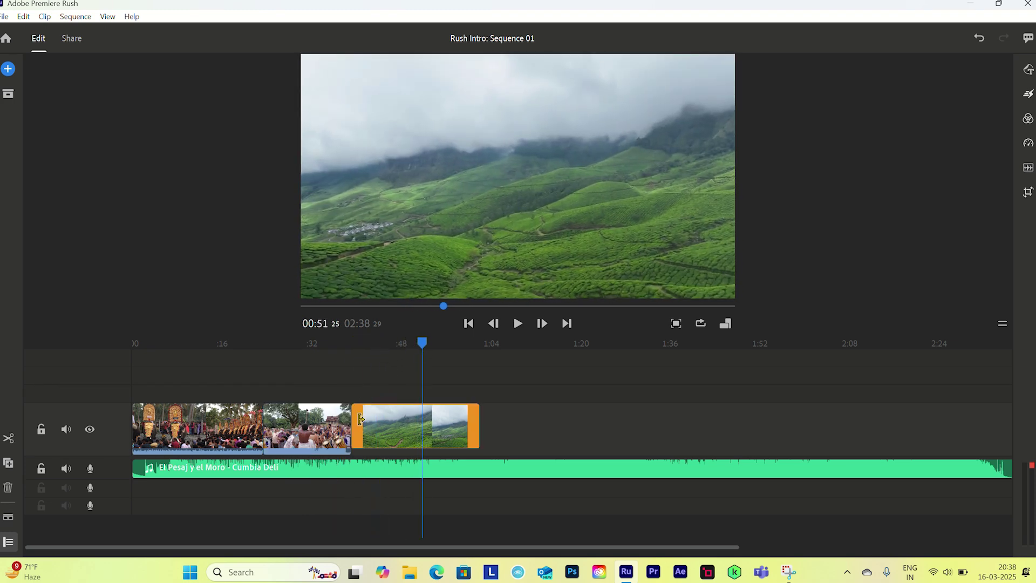
drag(361, 419, 404, 420)
drag(381, 345, 133, 359)
click(412, 421)
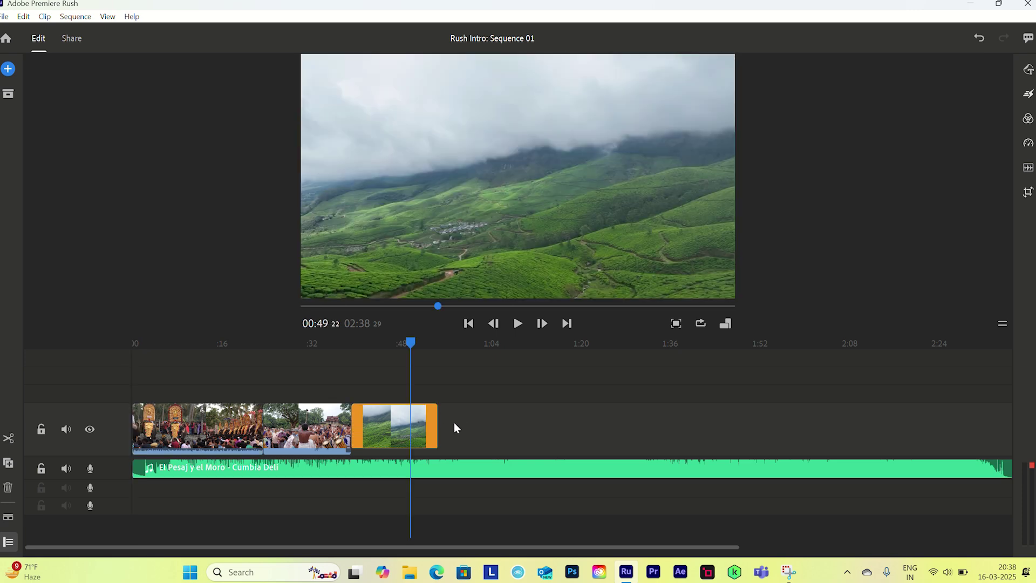
mouse_move(435, 419)
mouse_down()
mouse_move(455, 418)
mouse_move(438, 420)
mouse_up()
drag(356, 420, 324, 420)
Step: Try duplicating the elephant procession clip at the start of the timeline, and remove the copy
drag(348, 344, 112, 367)
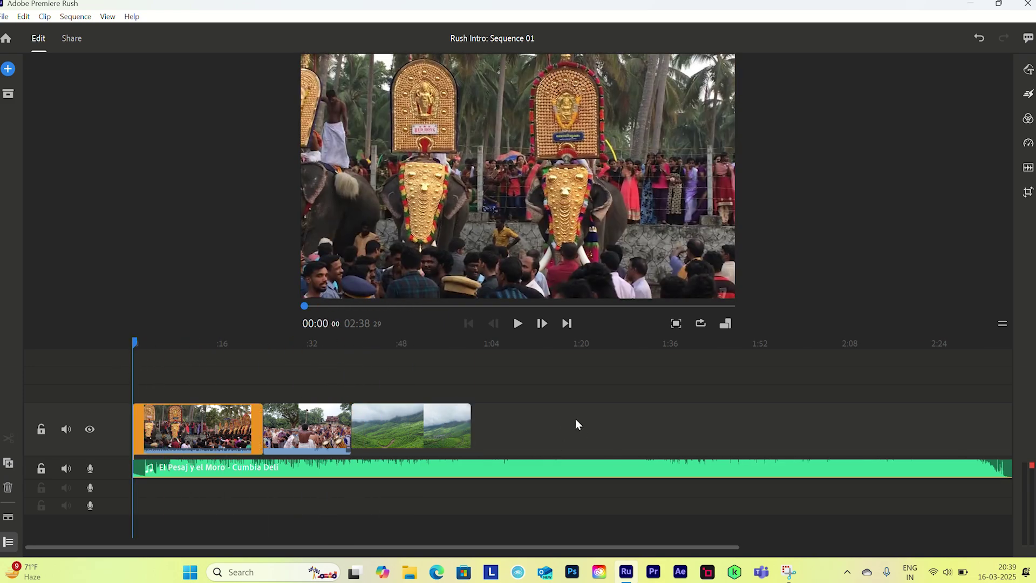
drag(137, 347, 138, 386)
click(8, 463)
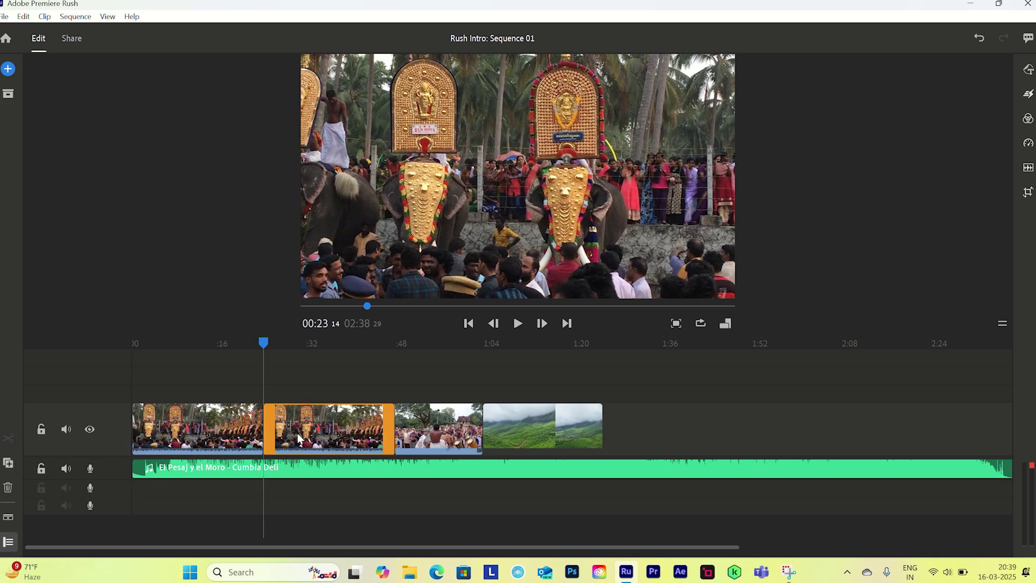
key(Delete)
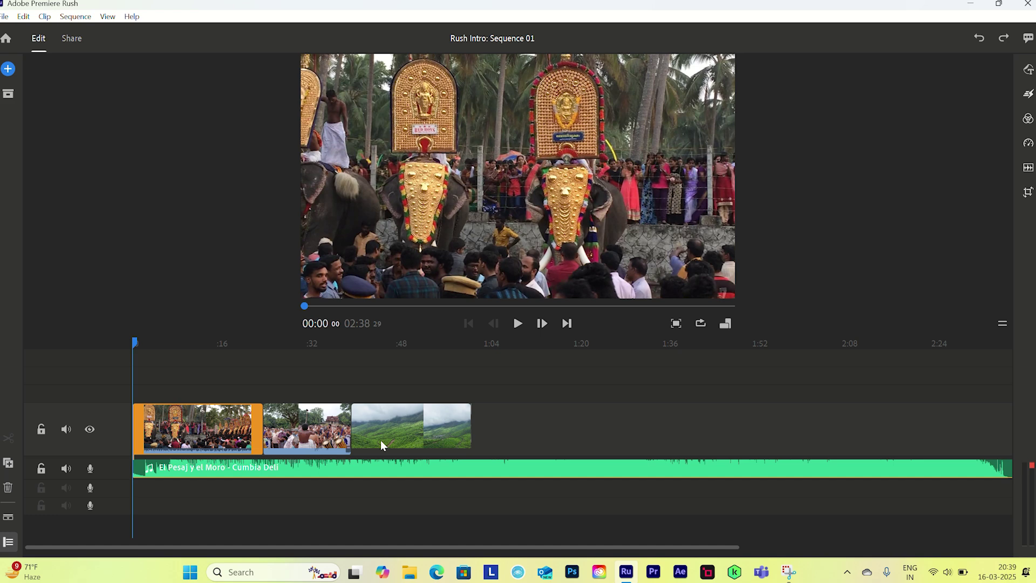
Step: Try duplicating the green hills clip, and undo the duplication
click(384, 434)
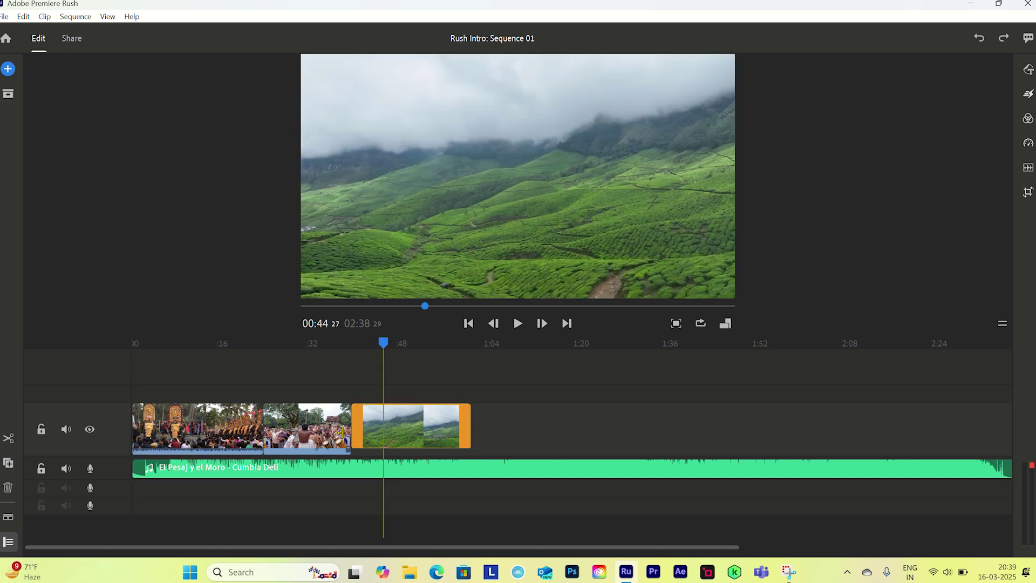
click(8, 464)
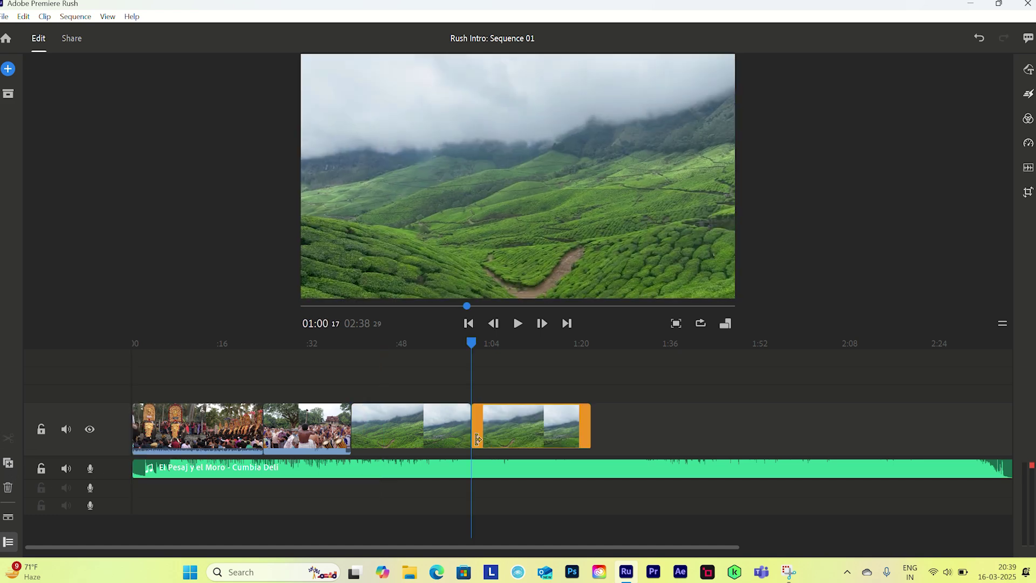
key(ctrl+z)
Step: Try expanding the audio of the drummers clip, and undo the change
drag(382, 345, 335, 350)
click(294, 426)
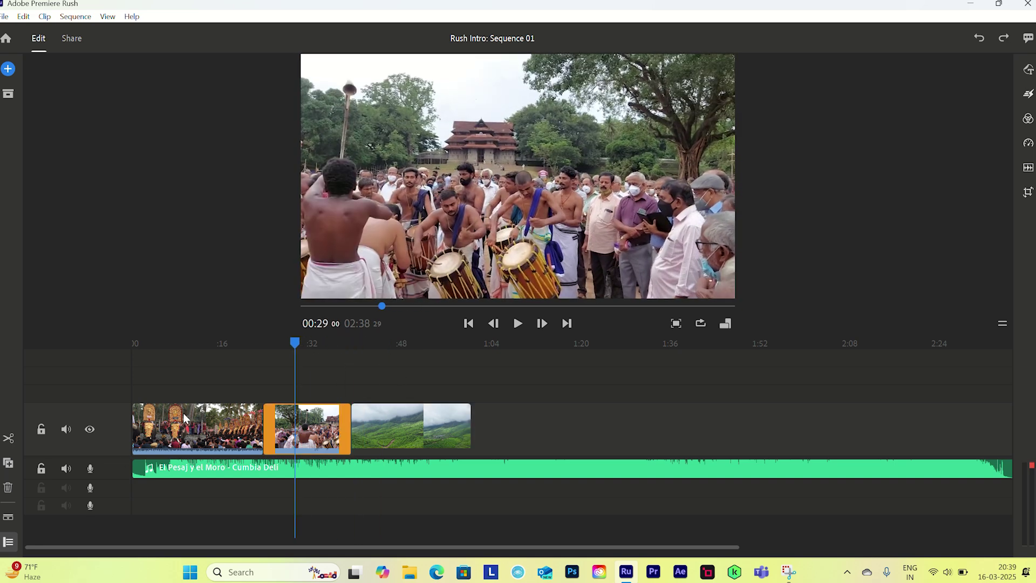
click(8, 519)
click(413, 507)
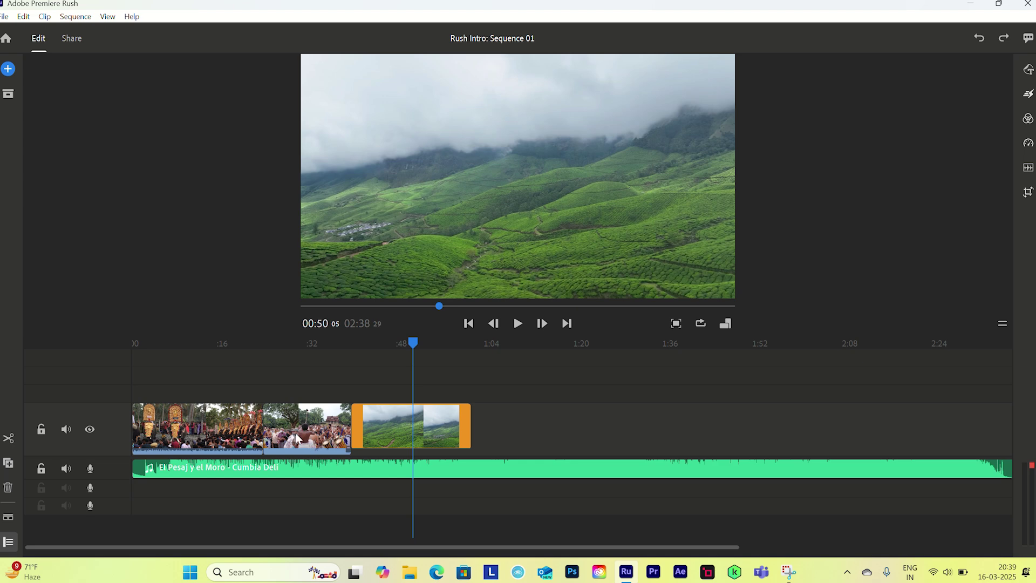
click(228, 431)
key(ctrl+z)
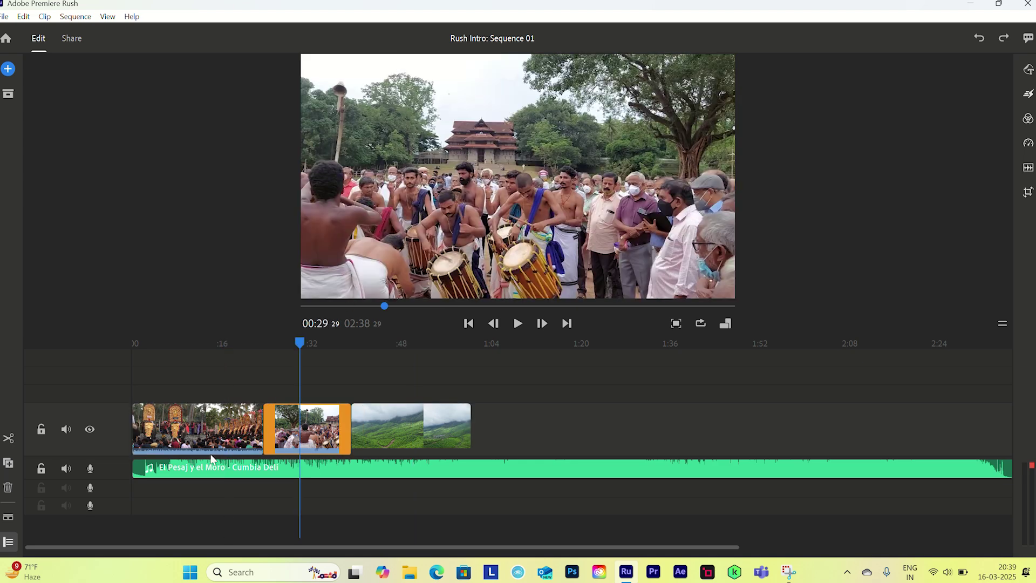
Step: Expand the audio of the elephant procession clip at the start of the video track
click(172, 443)
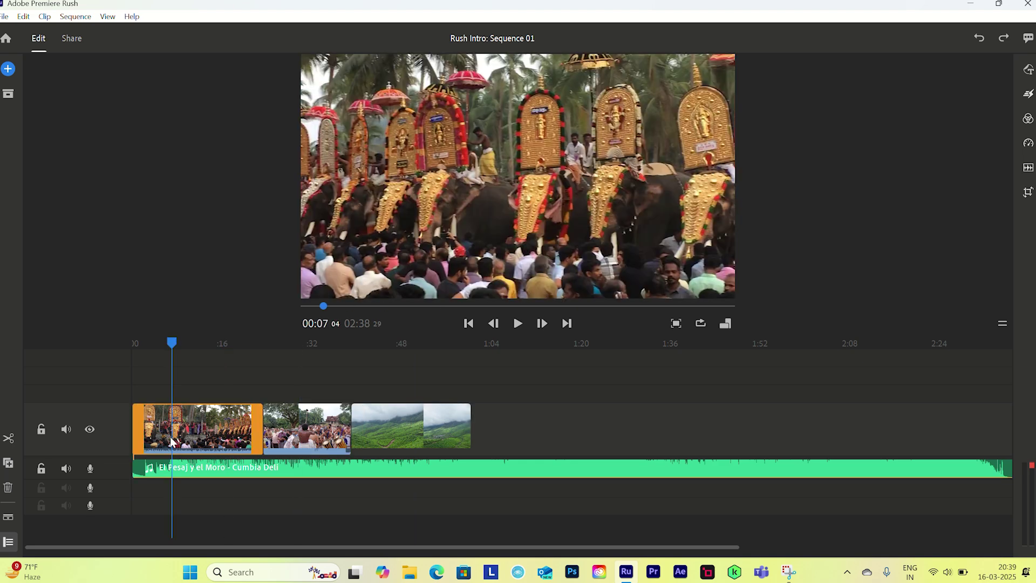
click(9, 520)
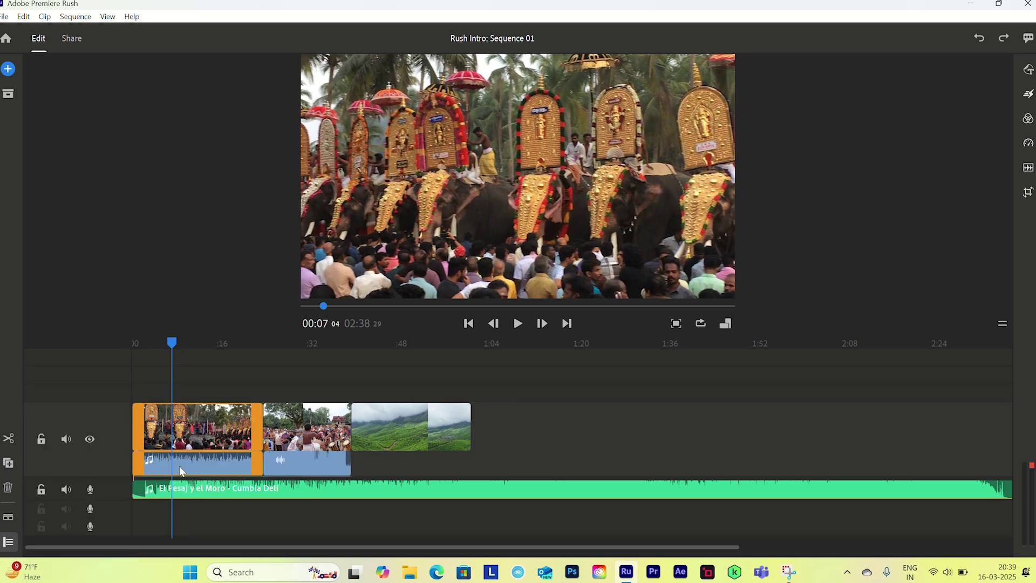
right_click(210, 440)
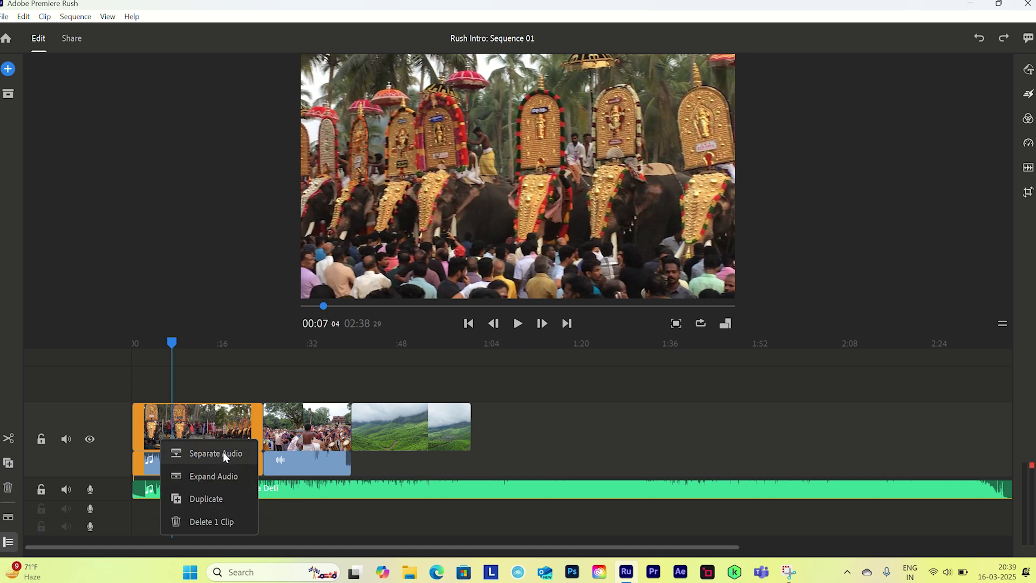
click(575, 441)
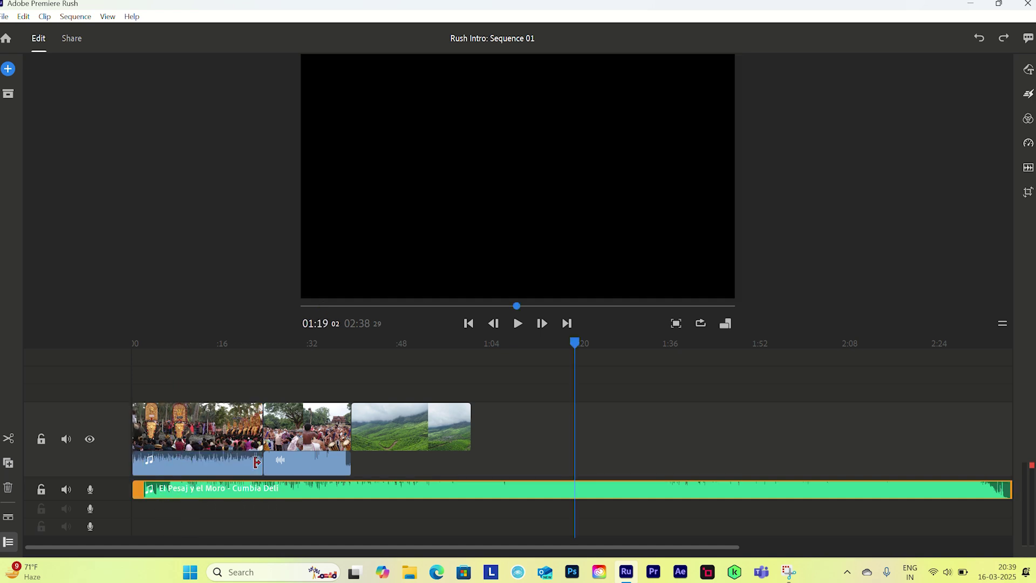
Step: Separate the audio from the elephant procession clip and delete the detached audio clip
click(193, 464)
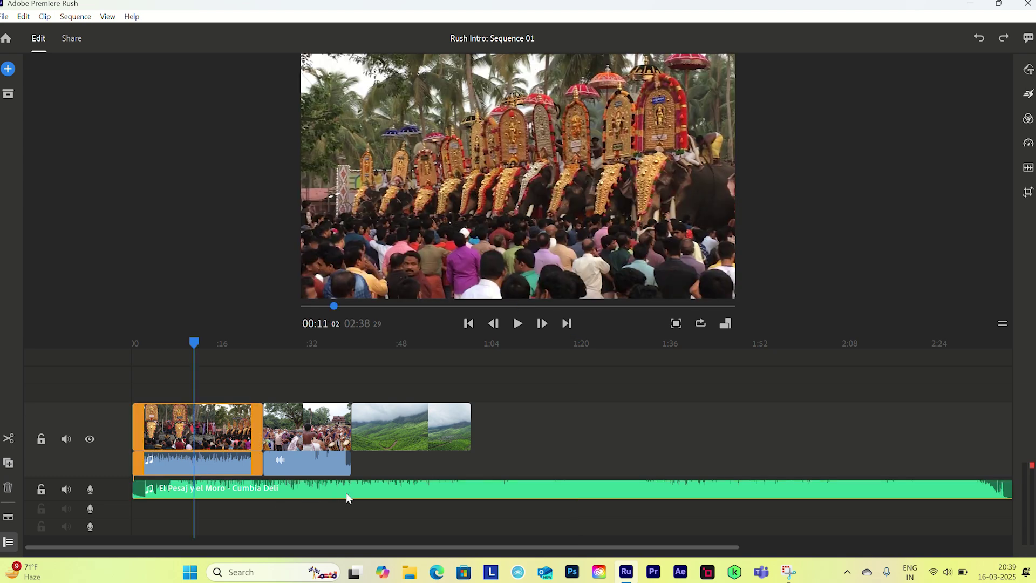
click(206, 456)
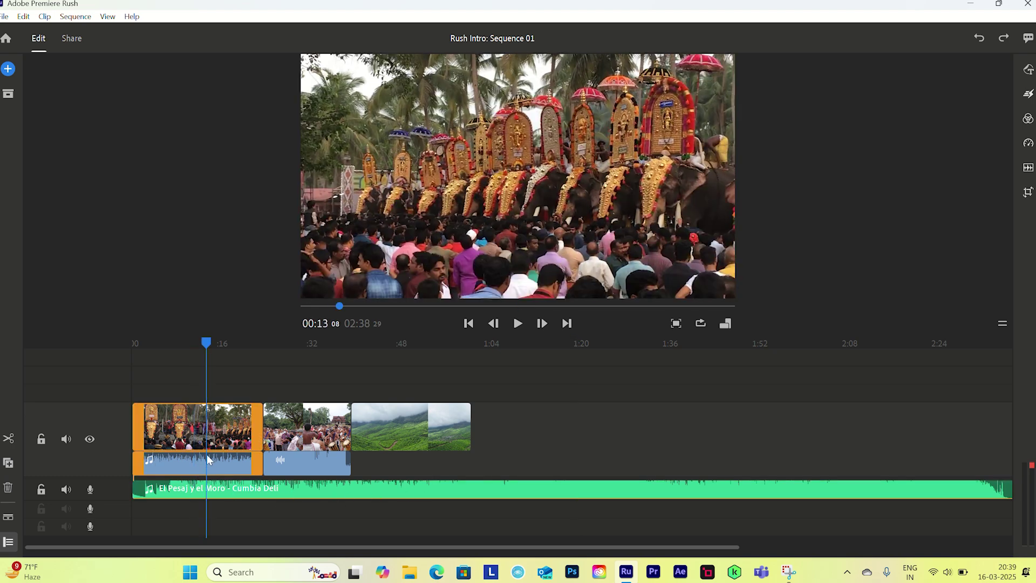
right_click(221, 461)
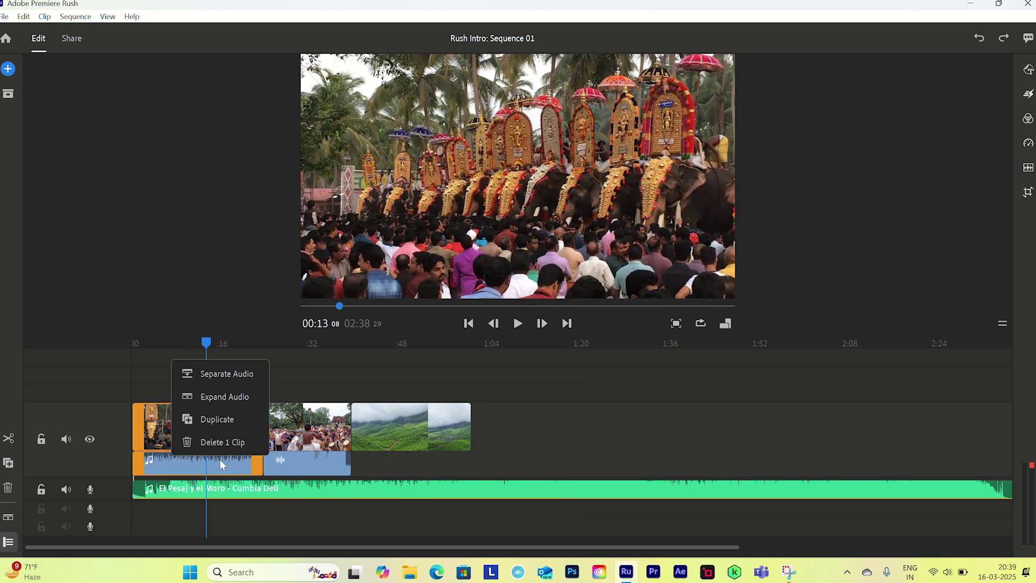
click(231, 375)
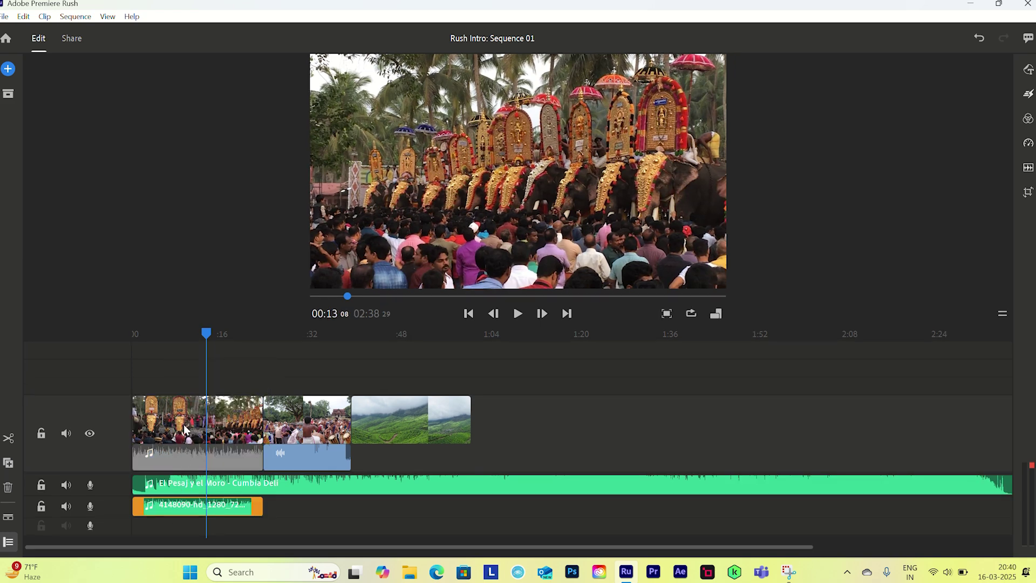
click(173, 511)
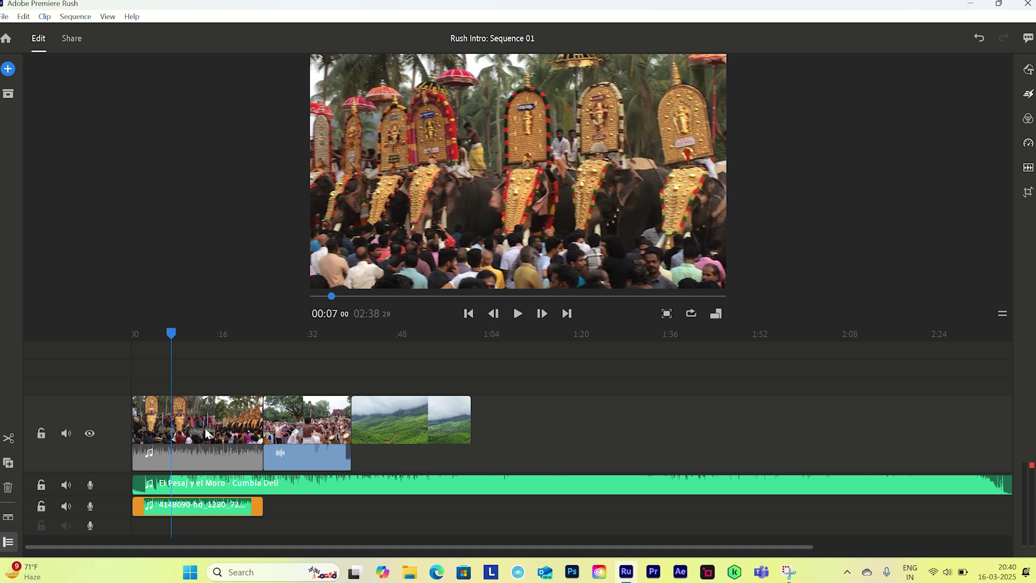
key(Delete)
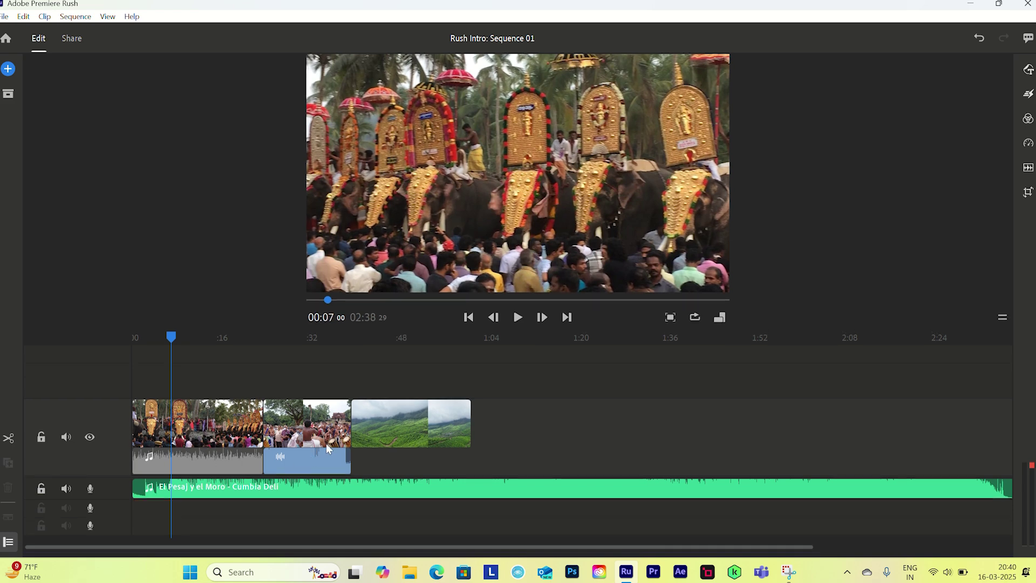
Step: Separate the audio from the drummers clip and delete the detached audio clip
click(323, 426)
right_click(308, 423)
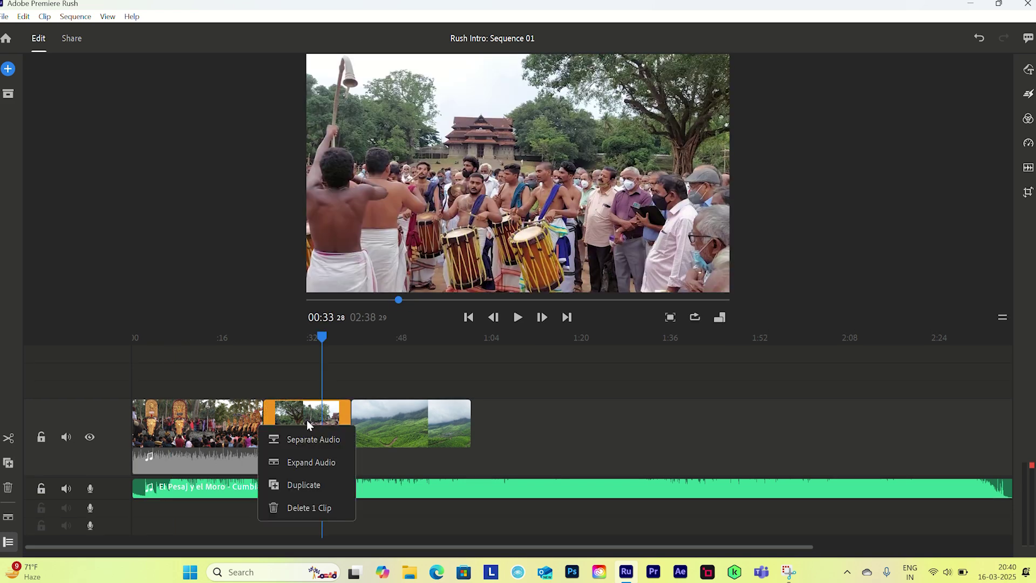
click(315, 440)
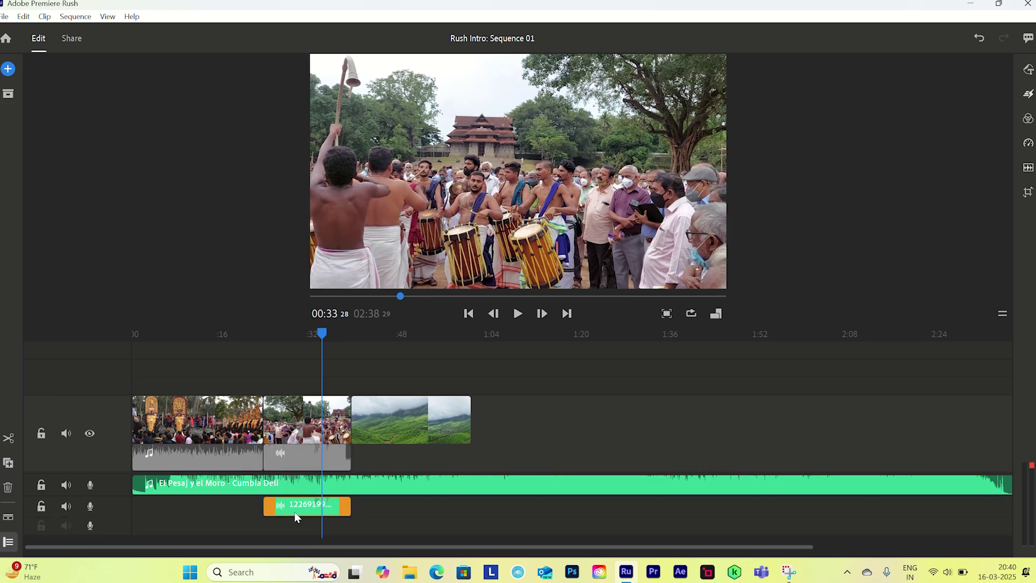
click(293, 514)
click(8, 488)
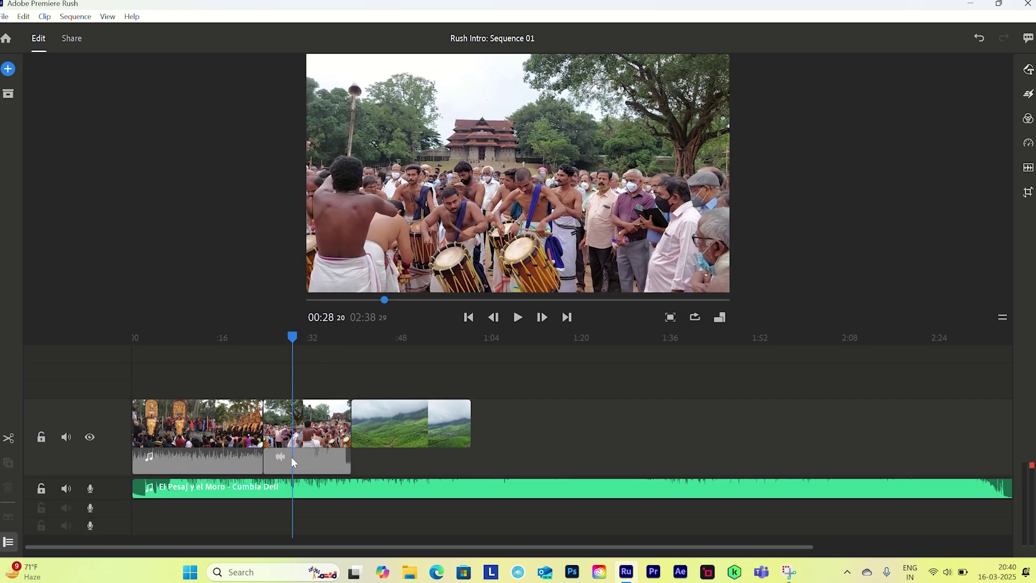
Step: Expand the audio of the El Pesaj y el Moro music clip to enlarge its waveform
click(191, 453)
click(150, 492)
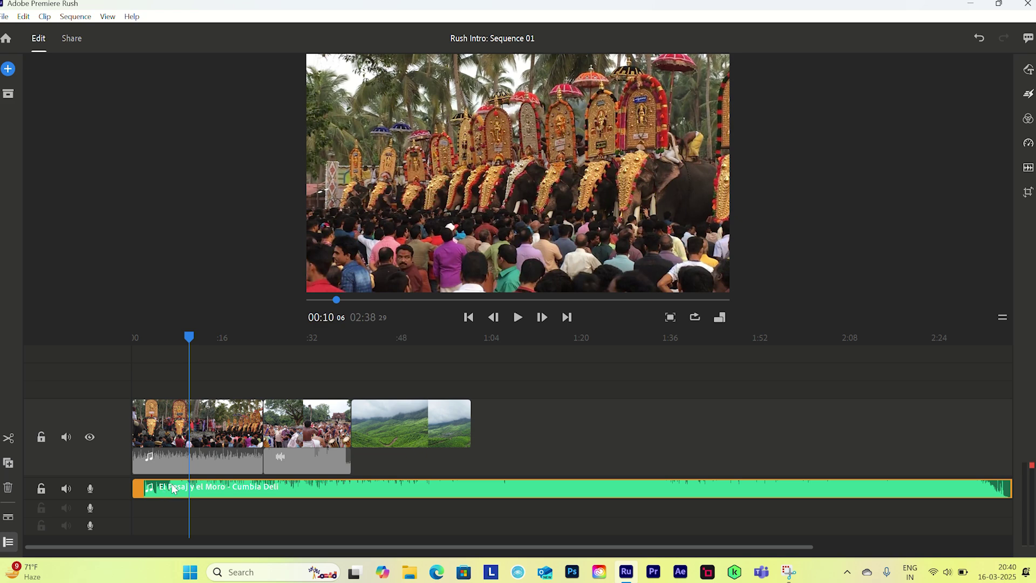
right_click(225, 487)
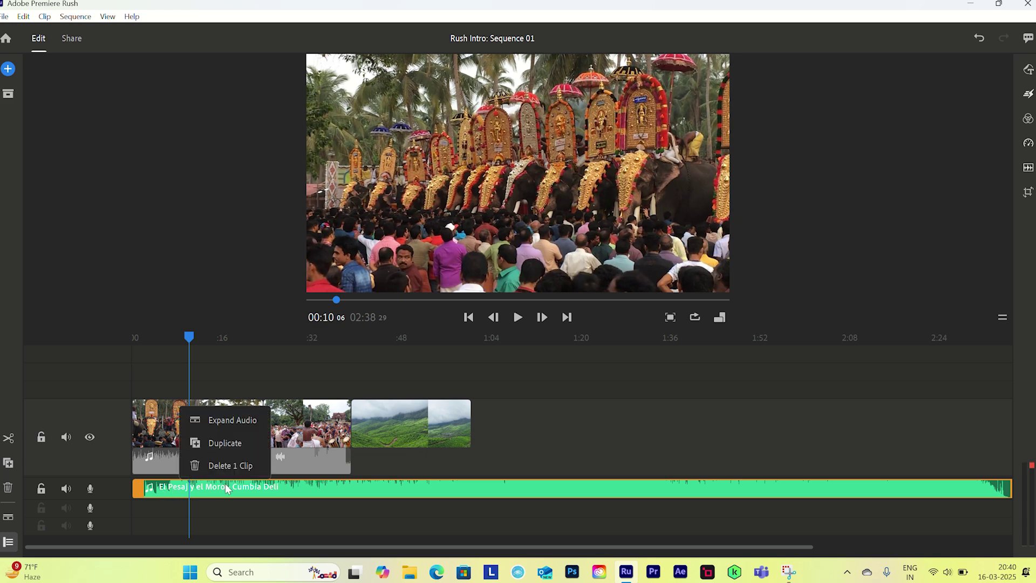
click(244, 422)
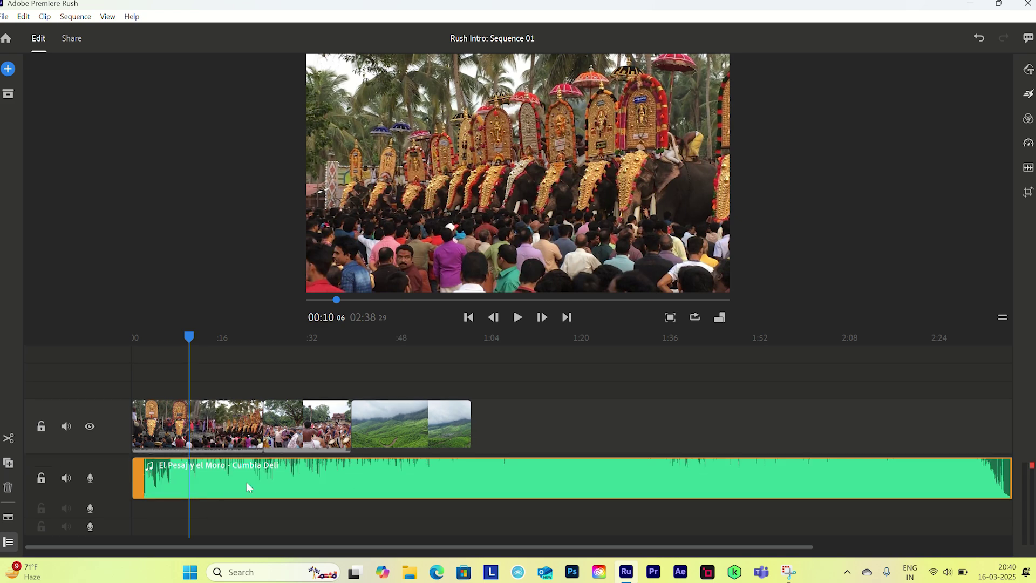
Step: Play the opening seconds of the sequence from the start to hear how the music begins
click(289, 469)
drag(288, 346, 102, 345)
click(518, 319)
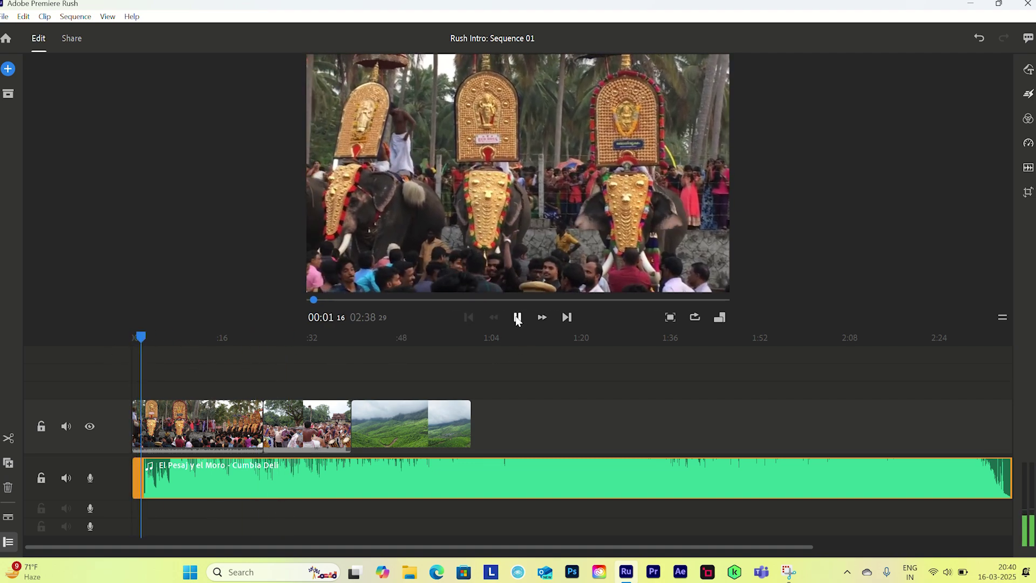
click(517, 318)
Step: Trim the beginning of the music clip to 00:05:21 and move the clip back to the start of the timeline
drag(155, 342, 163, 338)
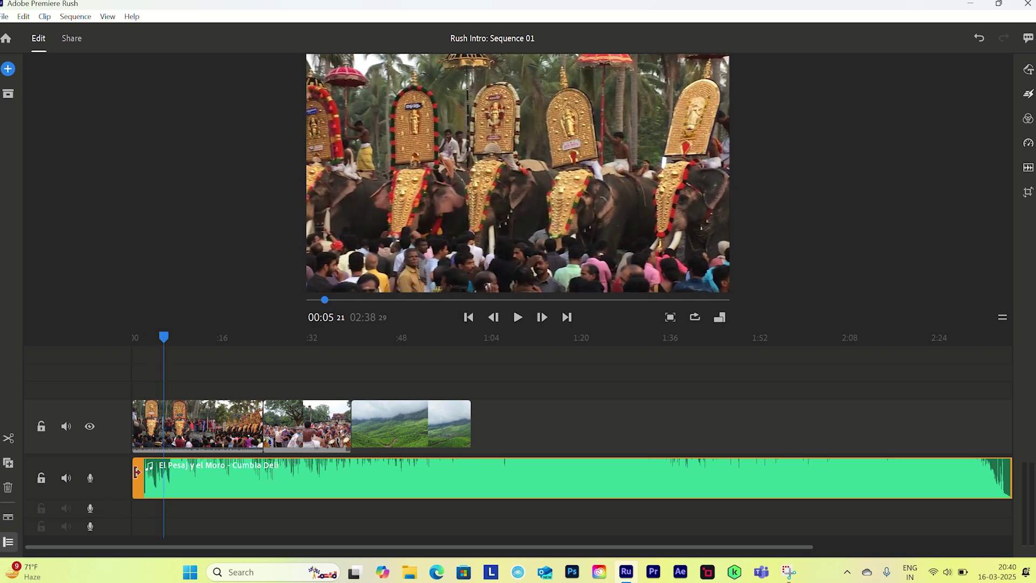
drag(137, 472, 167, 478)
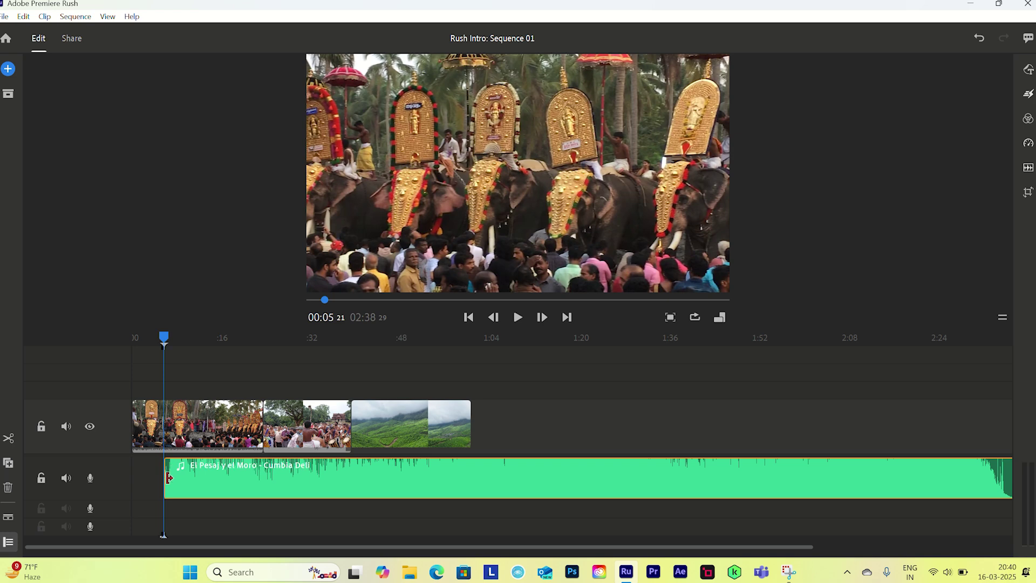
drag(261, 478, 202, 474)
Step: Play the sequence from the start to check the trimmed beginning of the music
drag(165, 340, 134, 338)
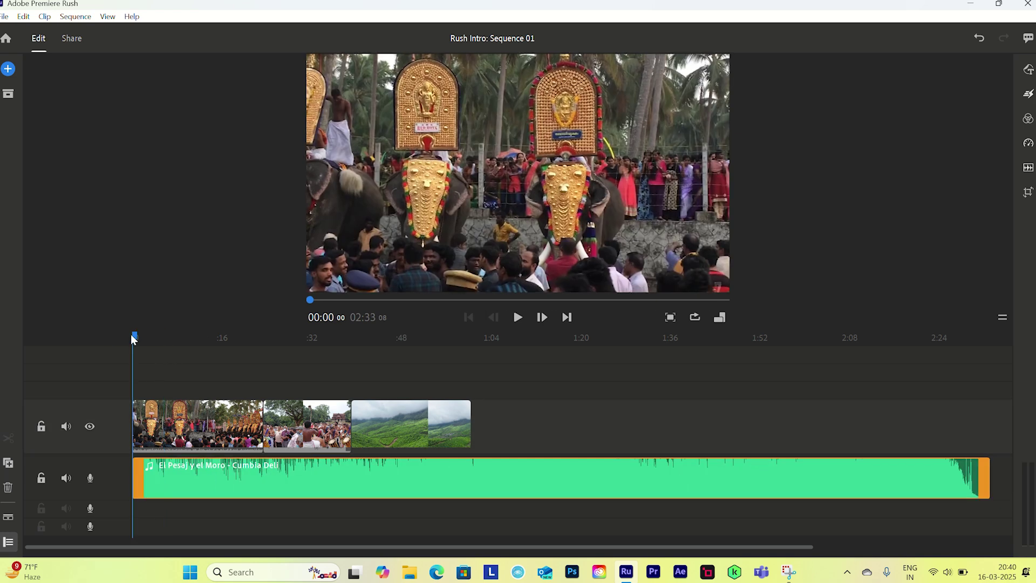
click(517, 317)
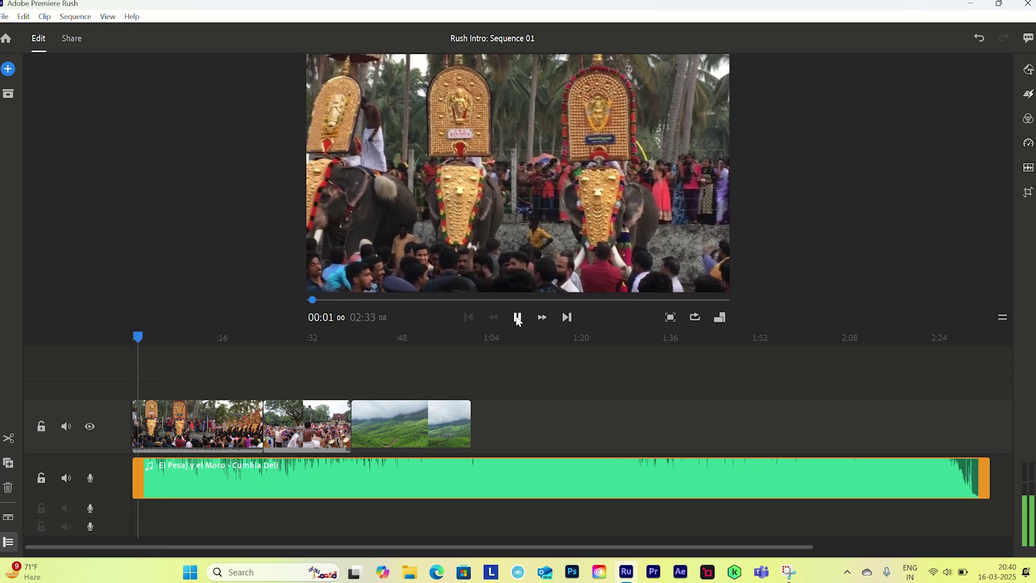
click(517, 317)
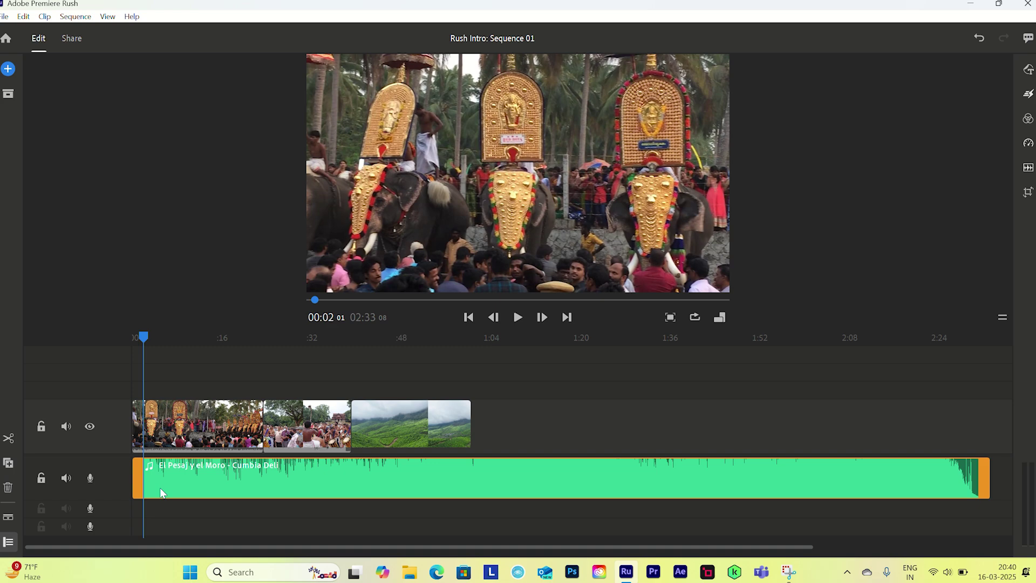
Step: Trim about 0.9 seconds more off the beginning of the music clip and move it back to the timeline start
scroll(160, 487, up, 5)
scroll(160, 487, down, 2)
scroll(160, 488, up, 3)
scroll(160, 488, down, 1)
scroll(160, 488, up, 2)
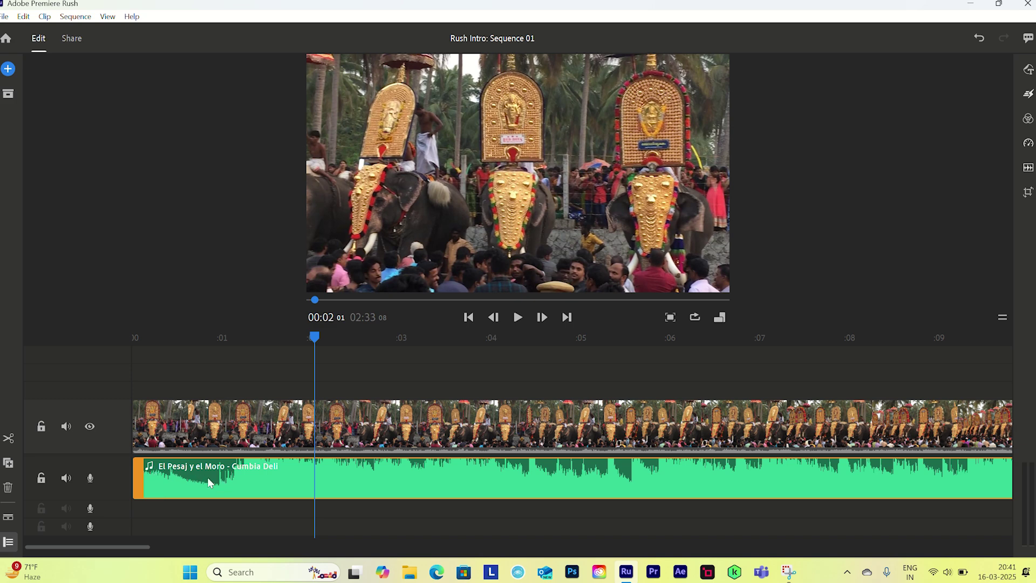
drag(134, 481, 224, 485)
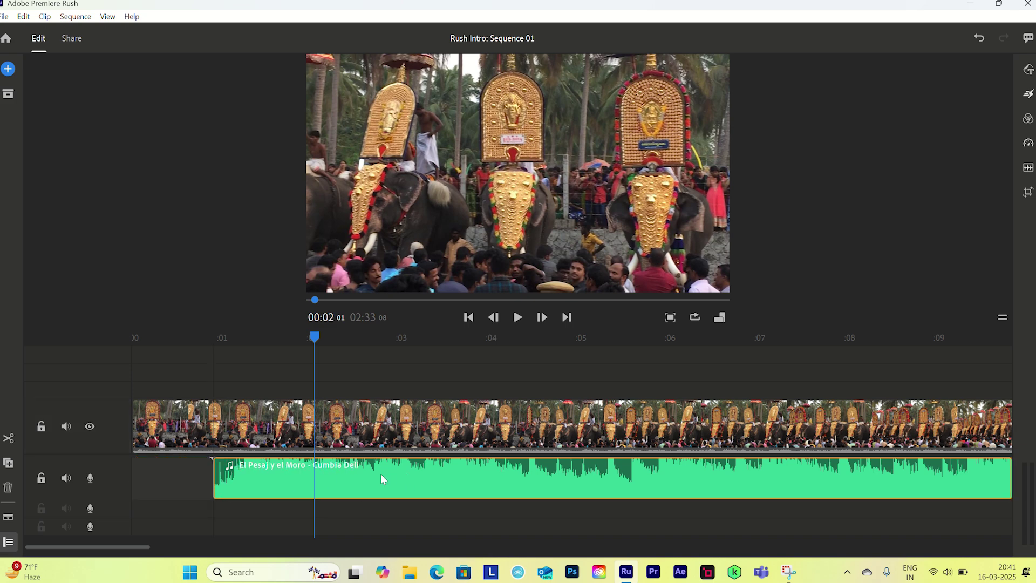
Step: Play the first seconds again to check the new music start, and return the playhead to 00:00
key(Home)
key(space)
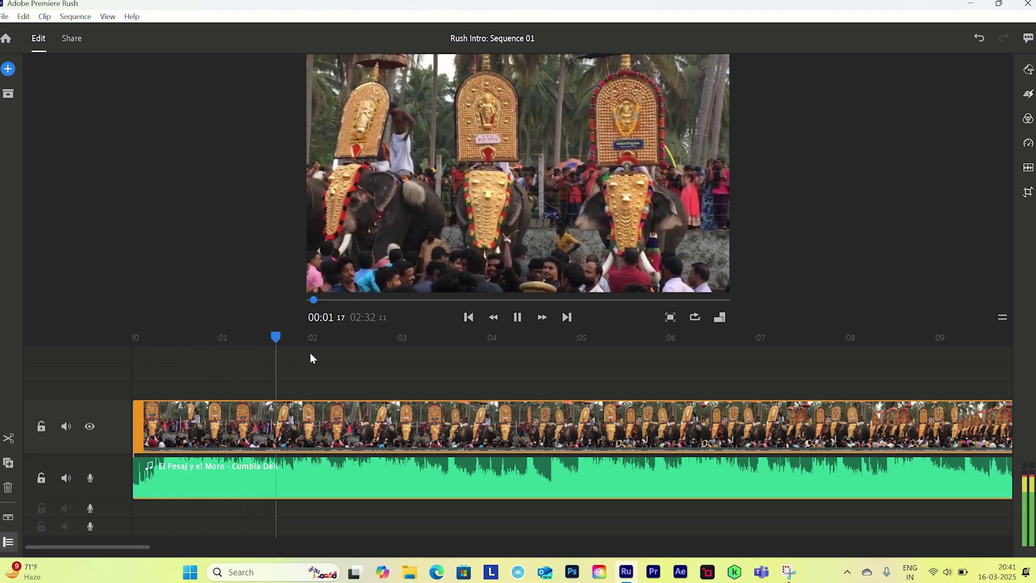
drag(304, 339, 112, 337)
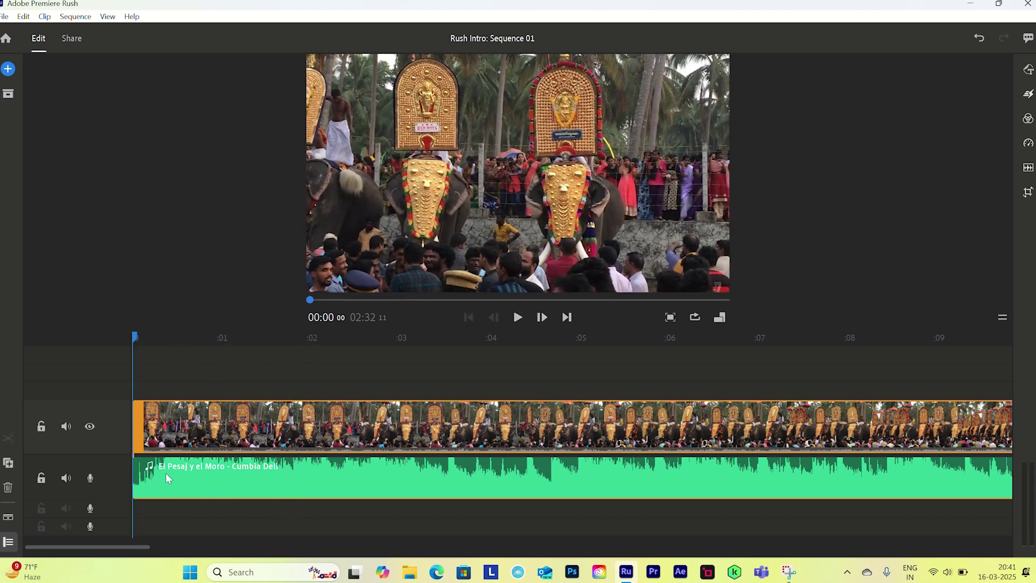
Step: Apply a Dissolve transition to the start of the elephant procession clip and to the start of the music clip
scroll(166, 473, down, 6)
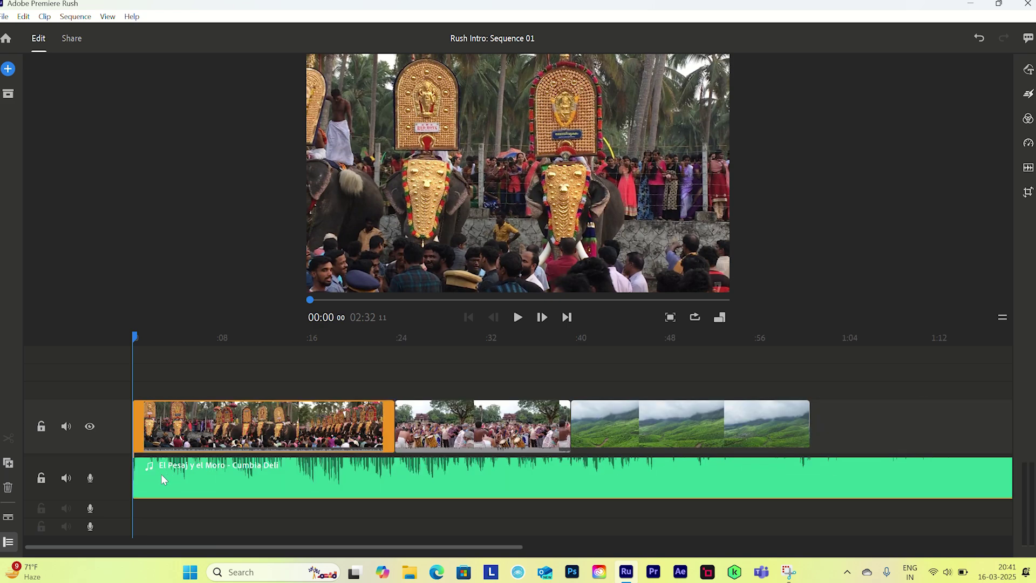
scroll(161, 474, down, 2)
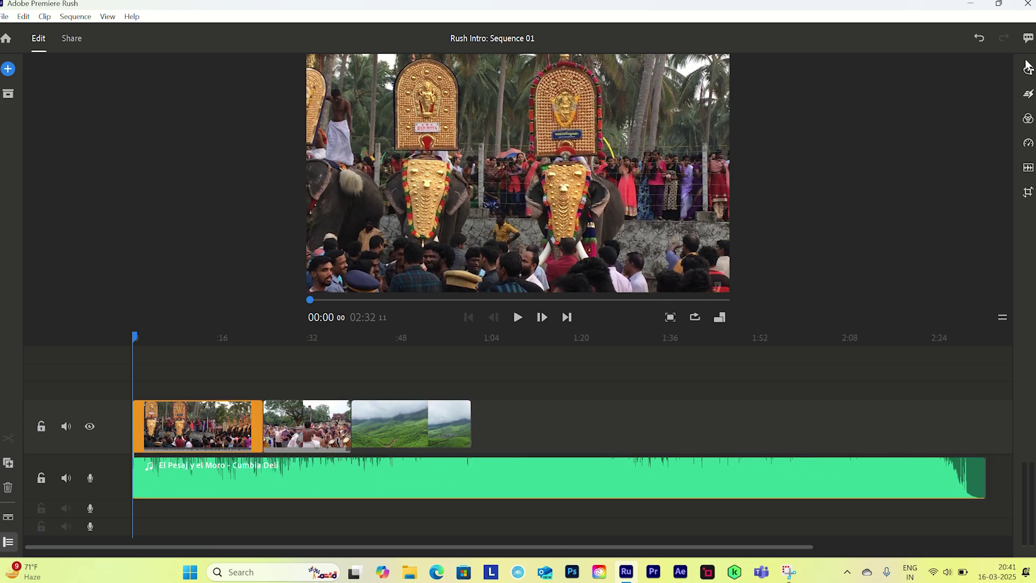
click(1030, 95)
click(1030, 95)
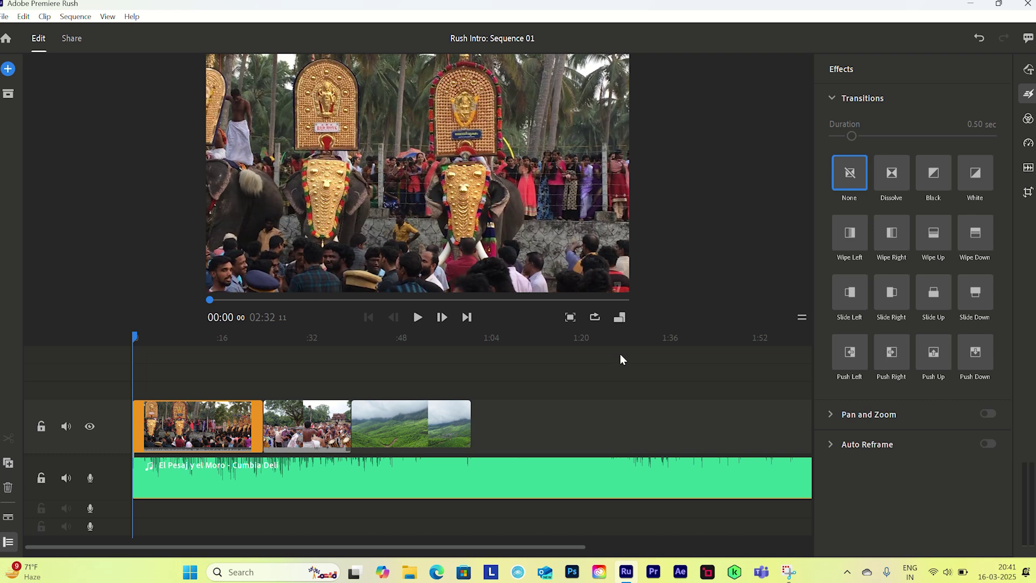
click(893, 178)
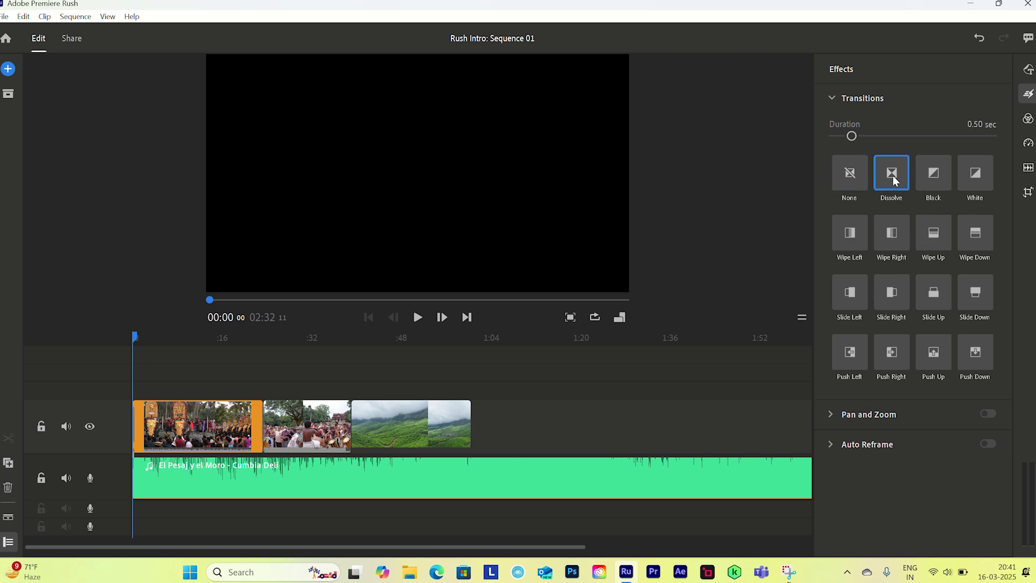
mouse_move(894, 172)
mouse_down()
mouse_move(459, 420)
mouse_move(136, 471)
mouse_move(144, 474)
mouse_up()
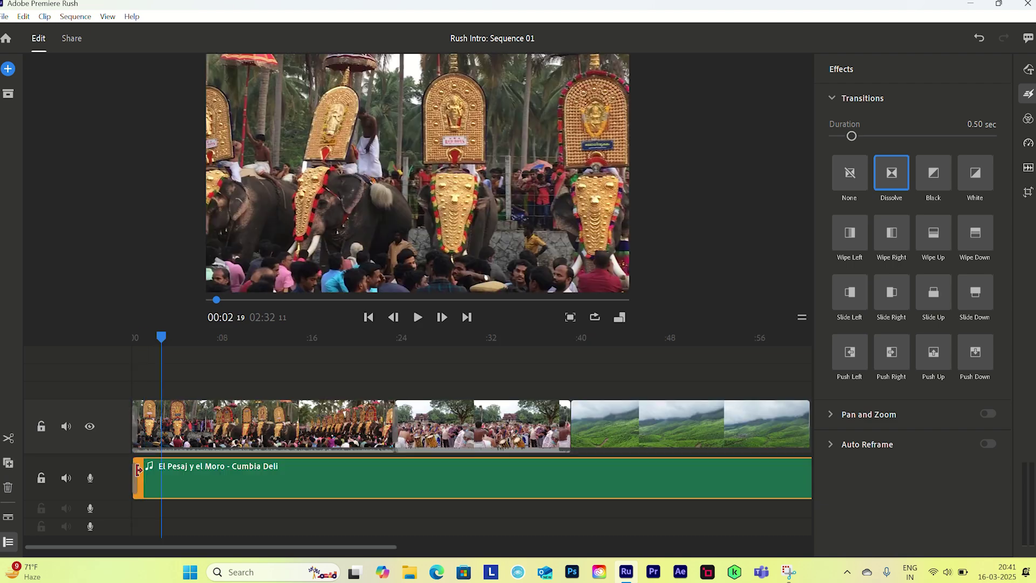
Step: Play and scrub through the start of the sequence to preview the dissolves on the video and music
click(209, 345)
drag(366, 337, 154, 345)
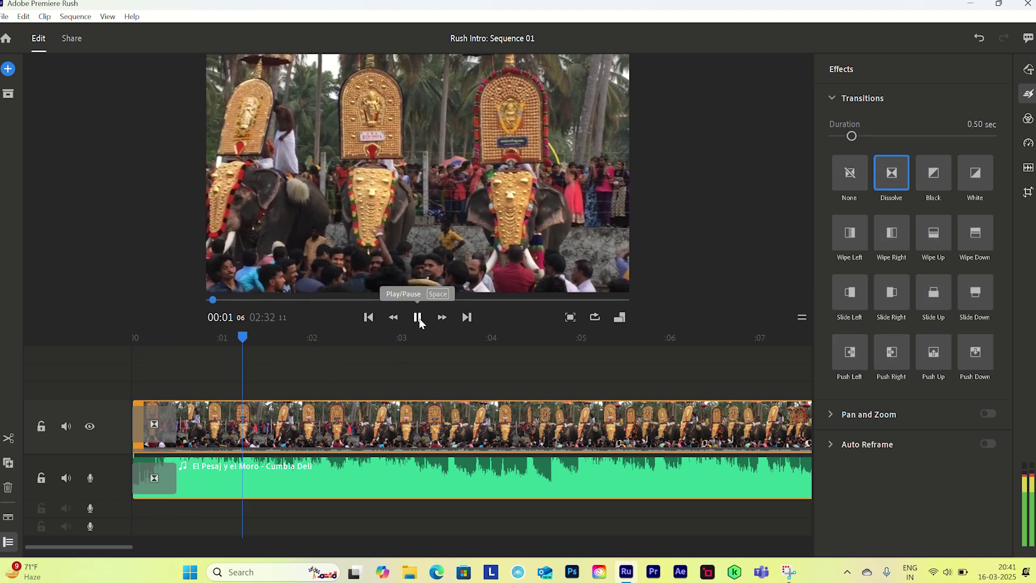
click(418, 317)
drag(271, 338, 167, 352)
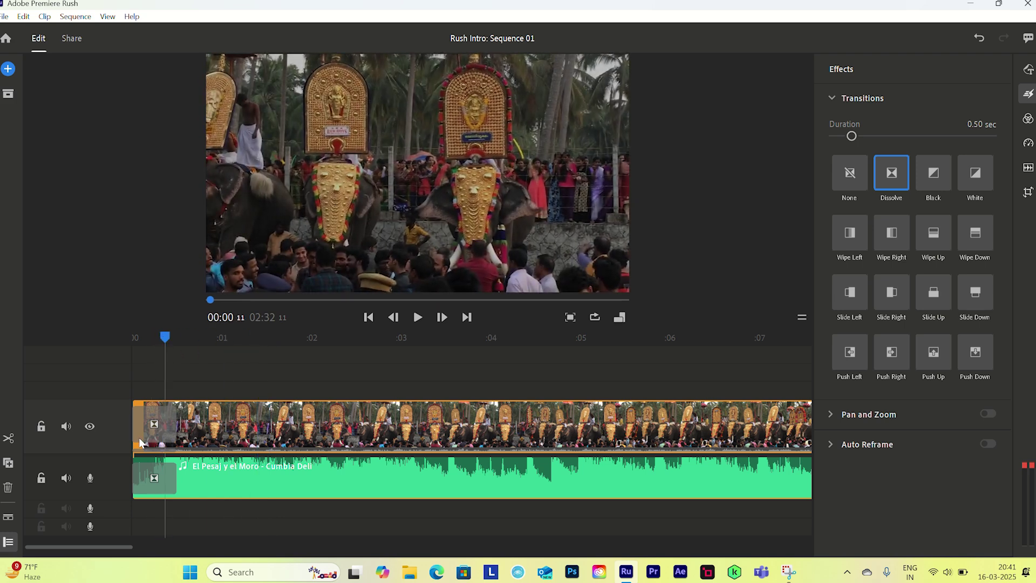
Step: Remove the Dissolve from the start of the elephant procession clip, and play the opening with only the music dissolve
click(148, 416)
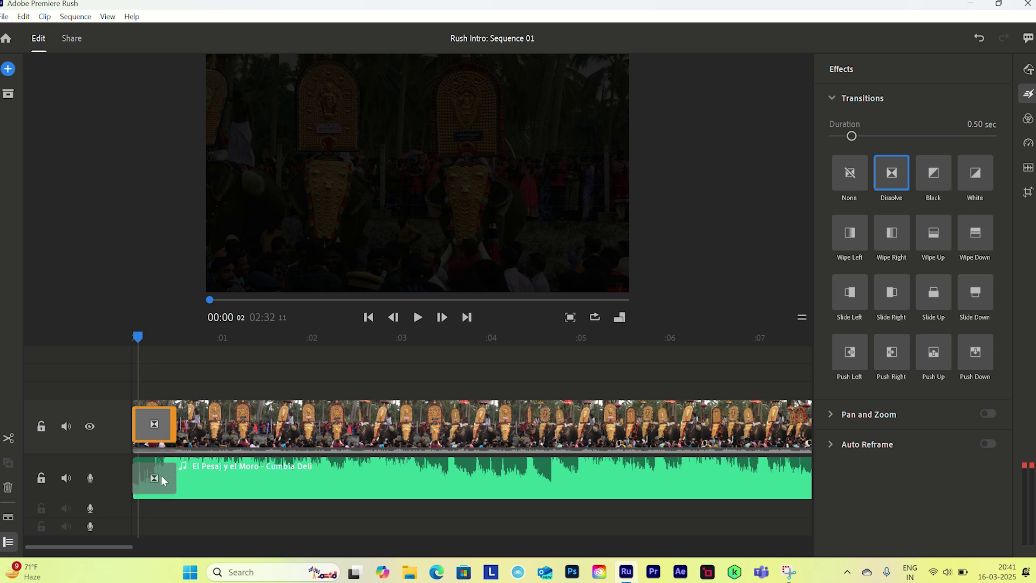
click(160, 475)
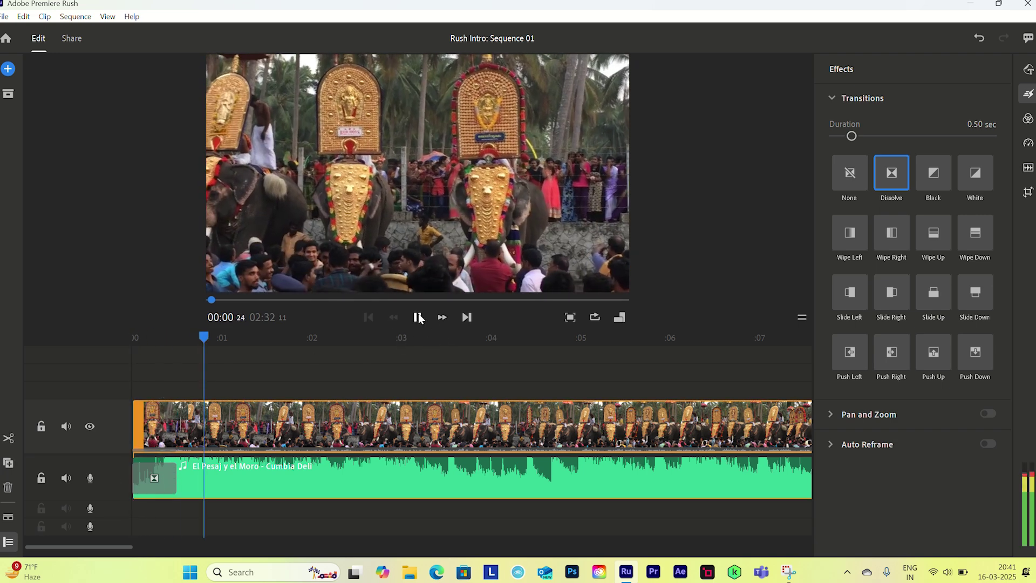
Step: Lengthen the Dissolve at the start of the music clip to 1.00 sec, and play the opening from 00:00
click(418, 318)
click(152, 477)
drag(172, 477, 220, 479)
click(133, 336)
key(space)
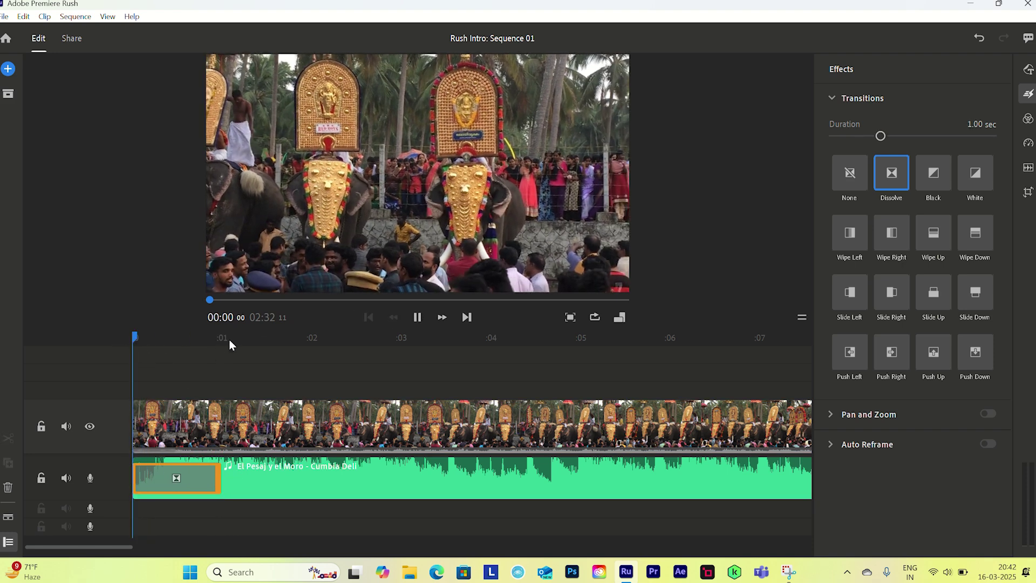
key(space)
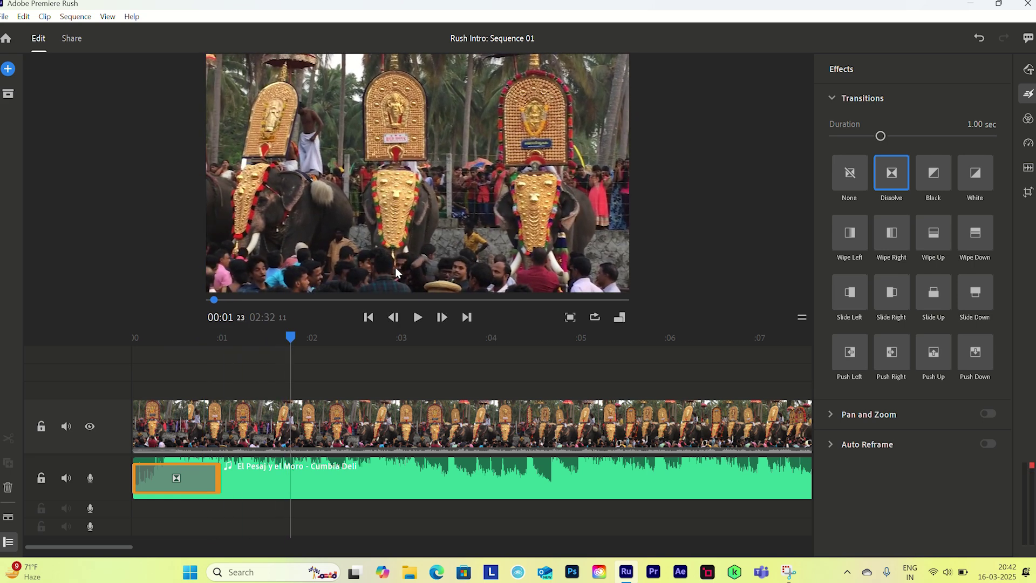
Step: Split the music clip at the end of the last video clip, at 01:00 17, and delete the leftover part
key(minus)
key(minus)
key(minus)
key(minus)
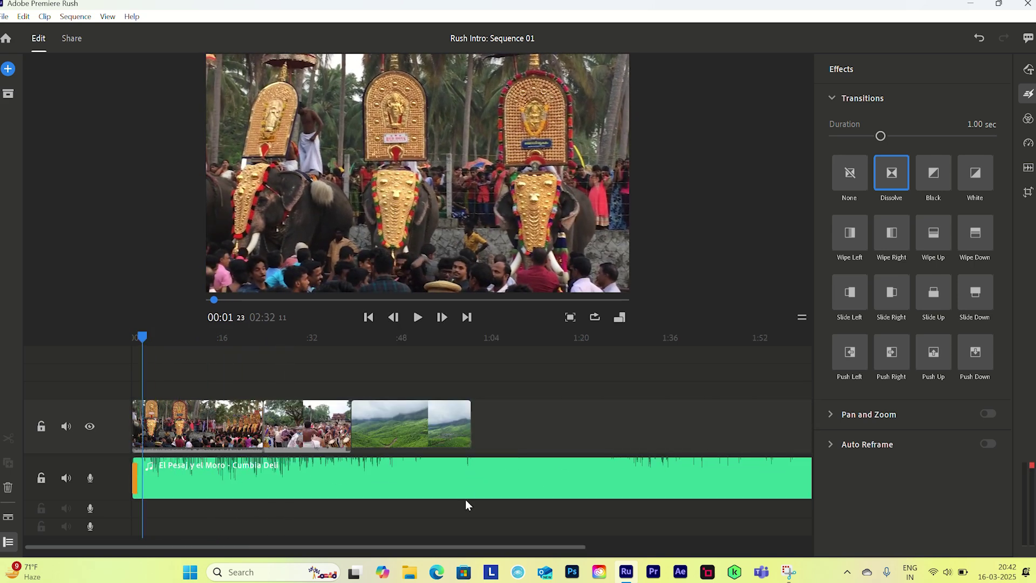
click(472, 464)
mouse_move(472, 340)
mouse_down()
mouse_move(462, 337)
mouse_move(471, 341)
mouse_up()
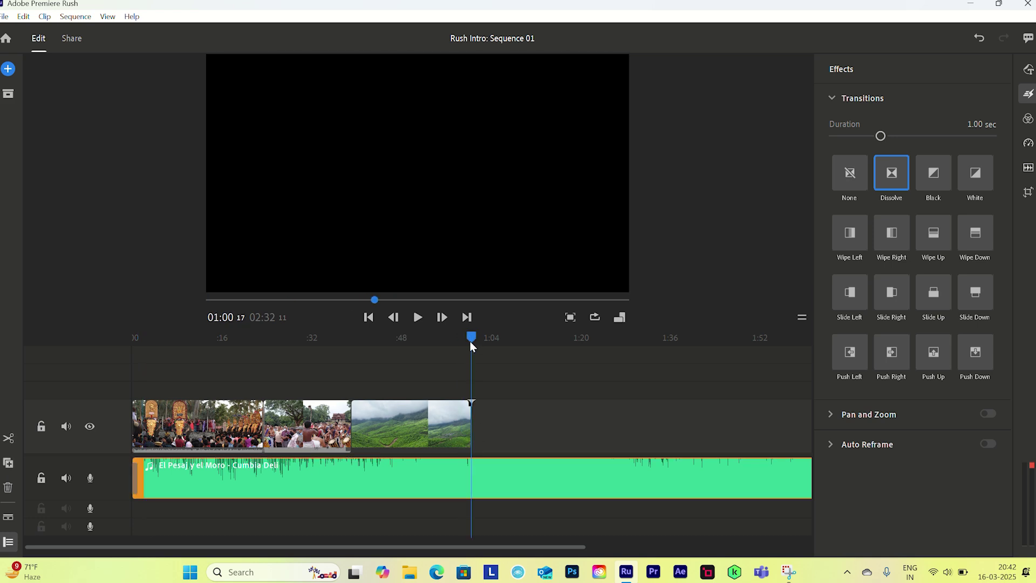
click(10, 439)
click(536, 474)
key(Delete)
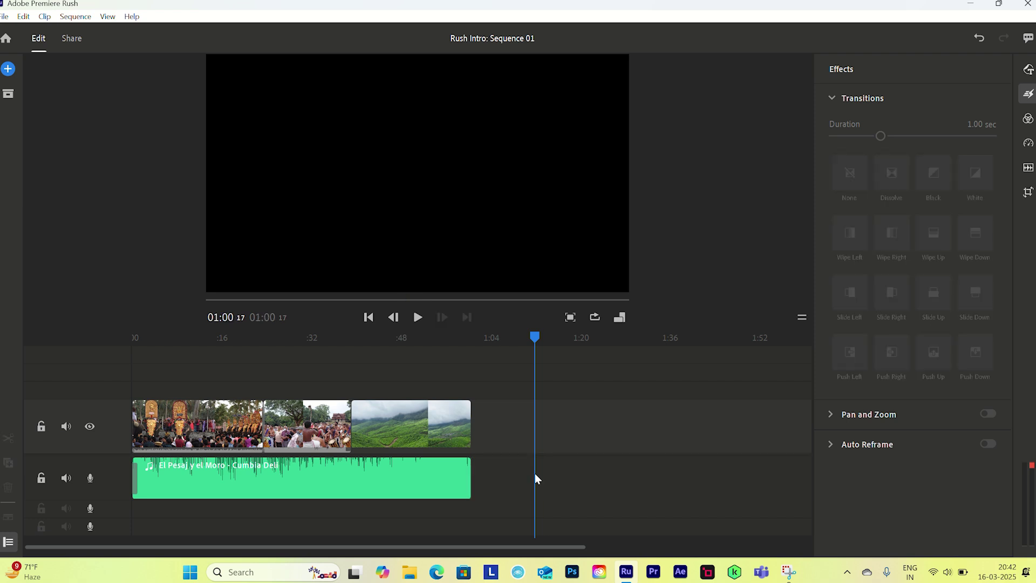
Step: Apply a Dissolve transition to the end of the music clip
click(432, 478)
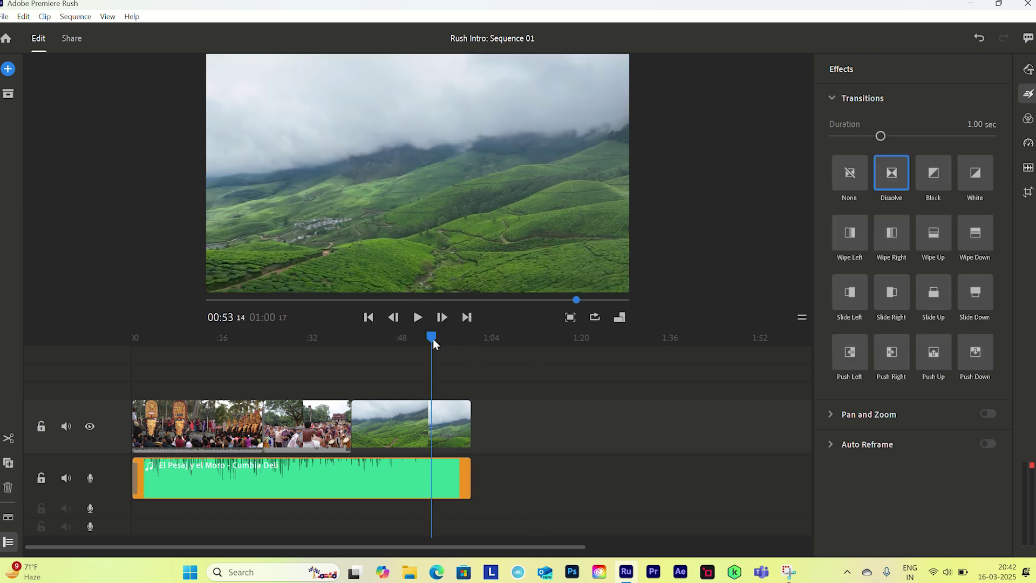
drag(432, 338, 450, 356)
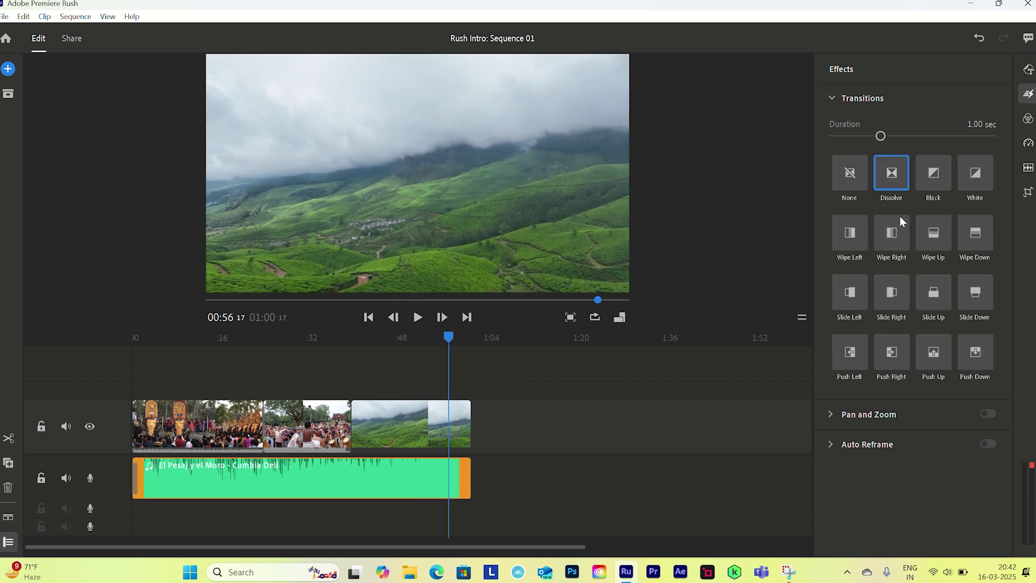
drag(896, 177, 454, 480)
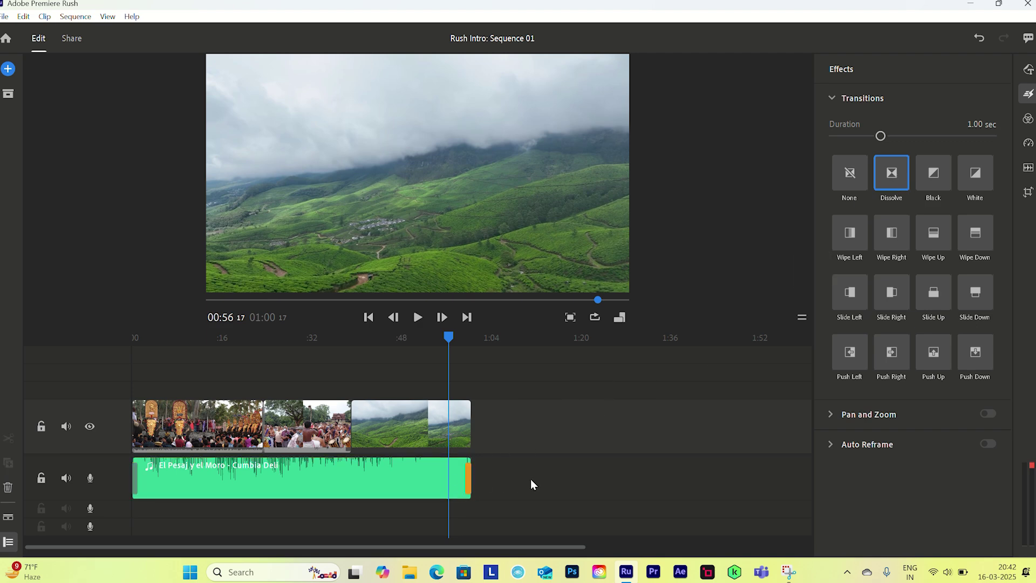
Step: Lengthen the Dissolve at the end of the music clip to 2.27 sec, and play the ending to check the fade
scroll(531, 478, up, 3)
scroll(542, 482, up, 2)
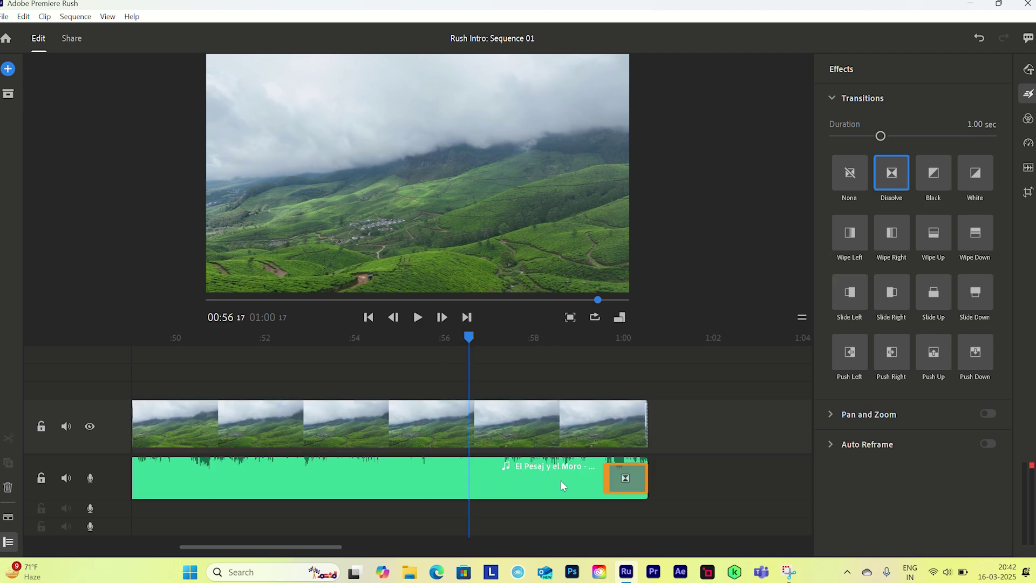
click(610, 476)
drag(575, 476, 548, 476)
key(space)
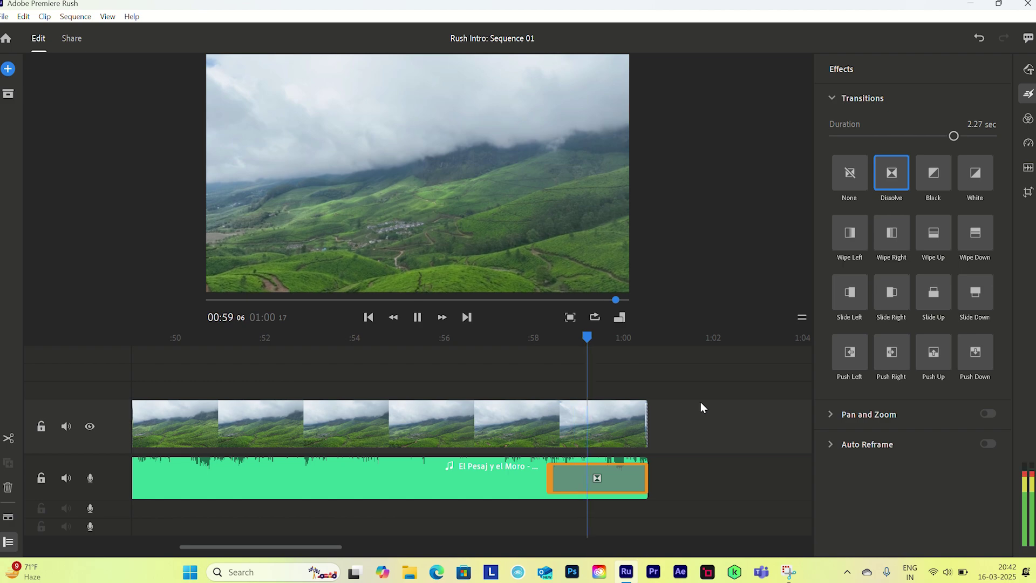
click(610, 335)
scroll(608, 332, down, 5)
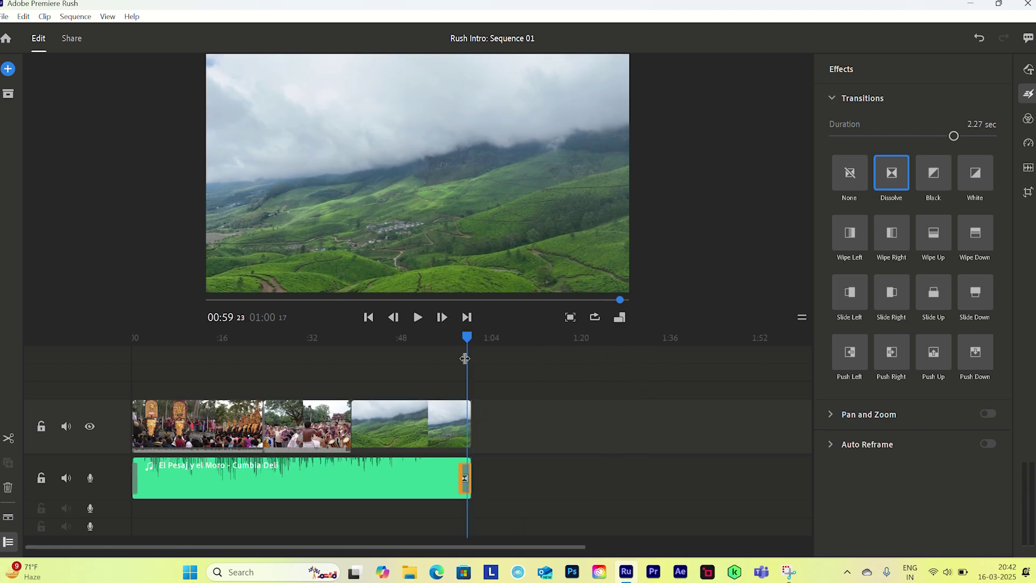
Step: Add a Dissolve between the elephant procession clip and the drummers clip, with a duration of 0.90 sec
drag(468, 335, 238, 374)
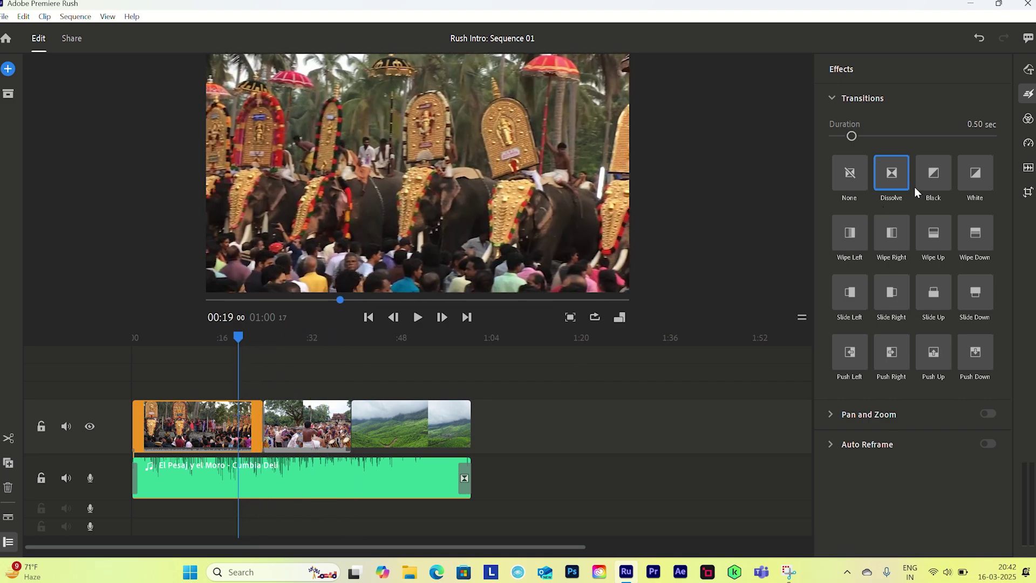
mouse_move(893, 177)
mouse_down()
mouse_move(810, 261)
mouse_move(339, 415)
mouse_move(270, 419)
mouse_up()
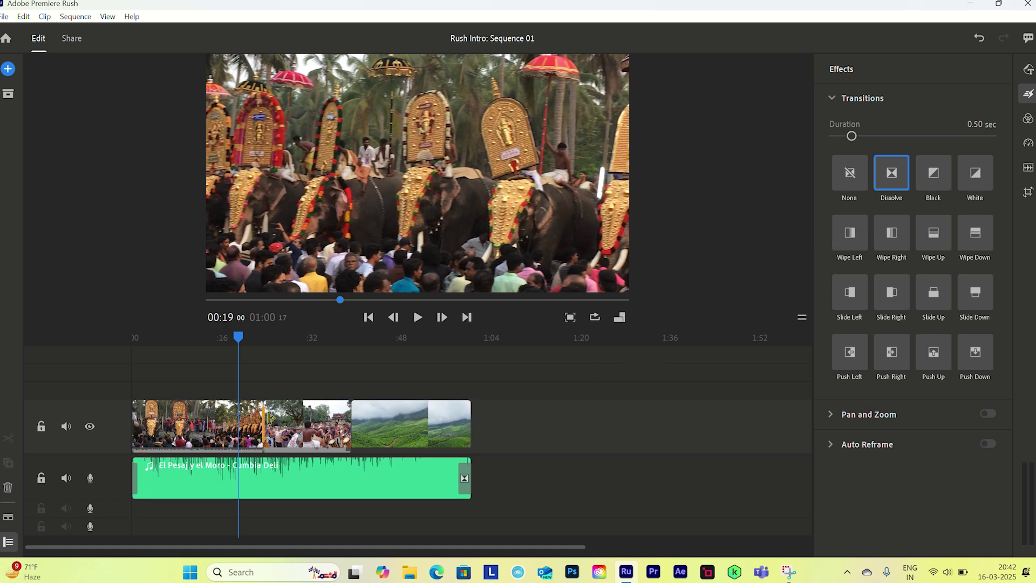
drag(240, 344, 258, 344)
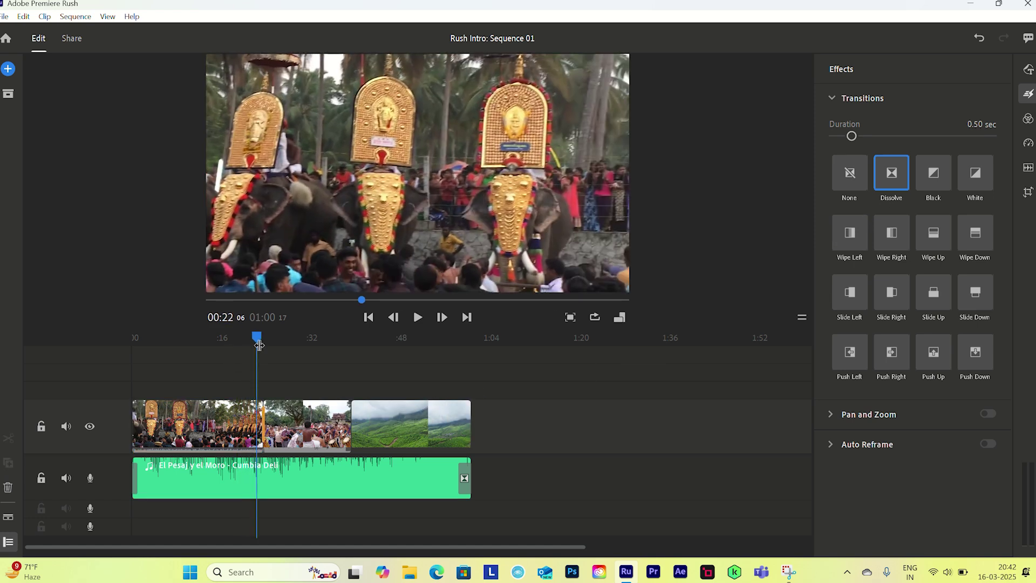
scroll(271, 345, up, 2)
scroll(271, 344, up, 3)
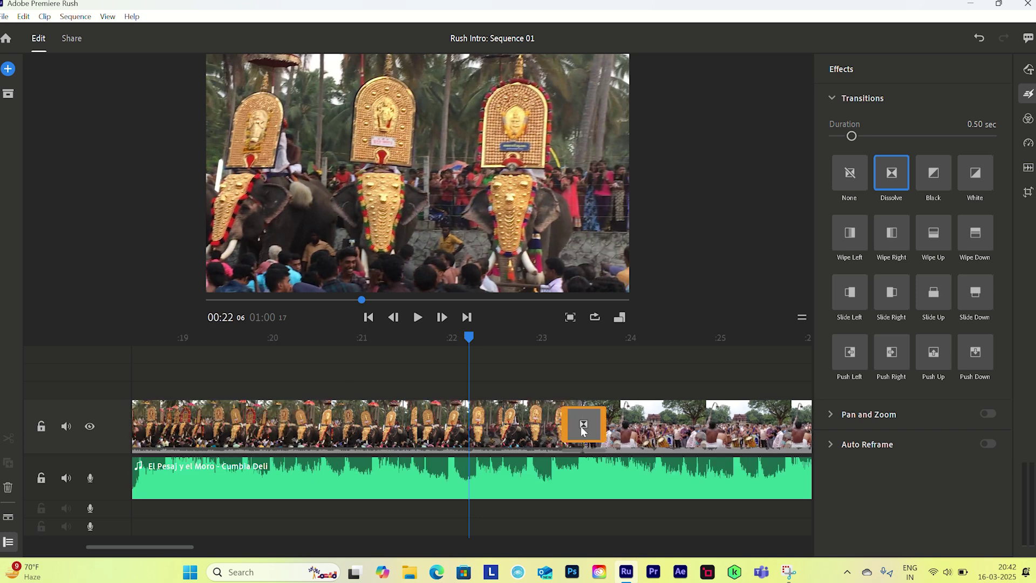
drag(602, 420, 619, 421)
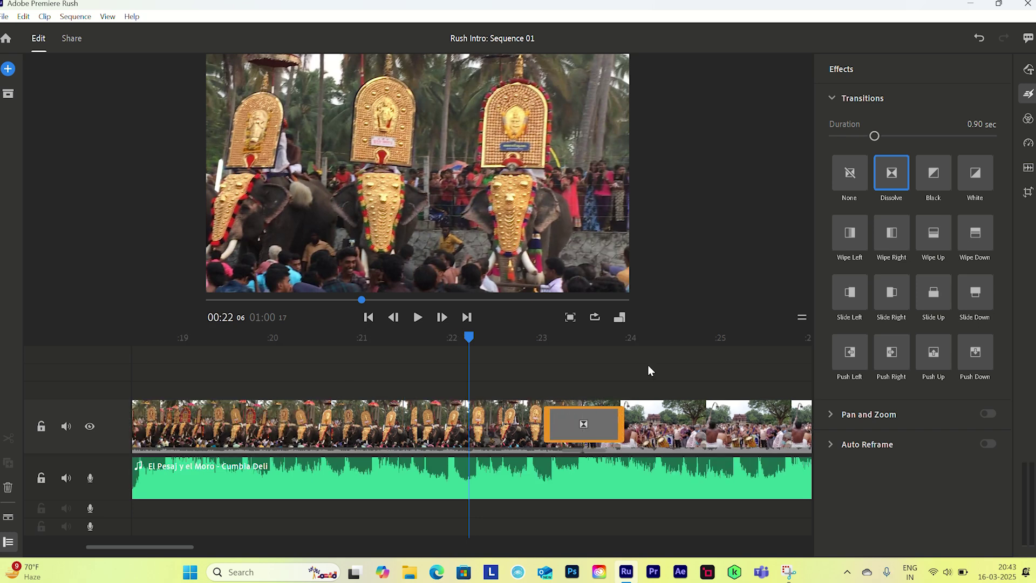
Step: Play across the cut from the elephant procession to the drummers to preview the Dissolve
scroll(648, 364, down, 3)
key(space)
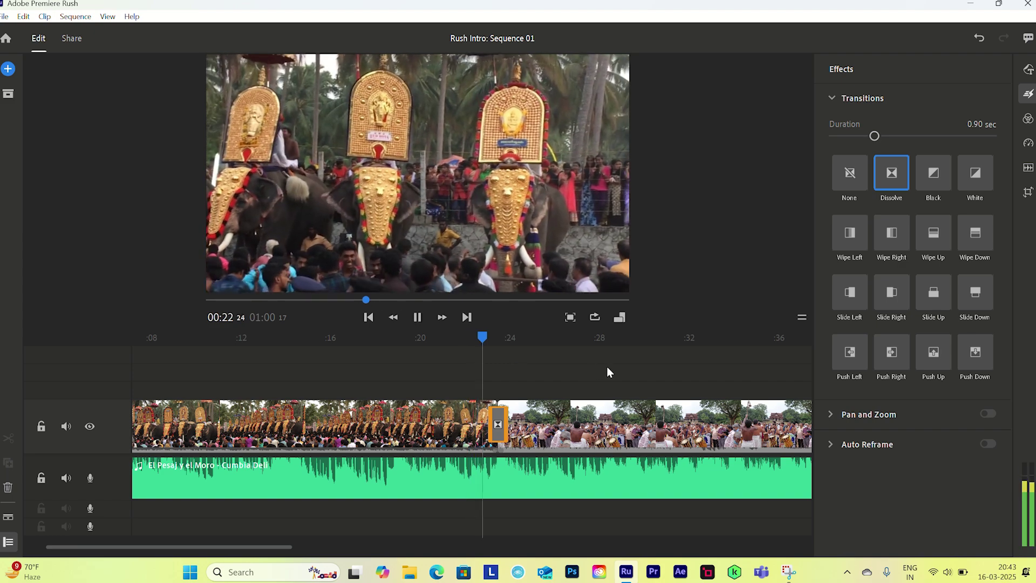
key(space)
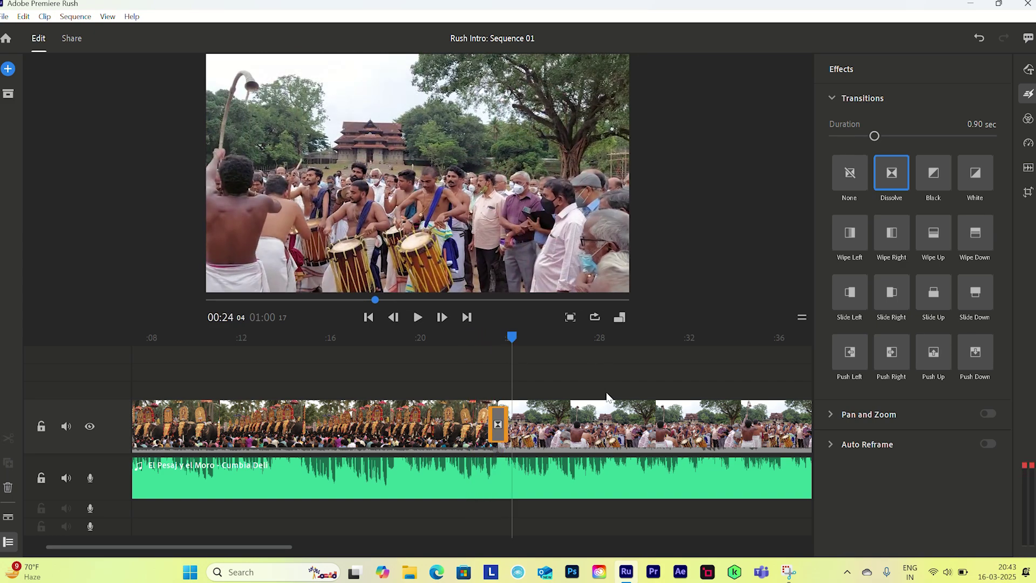
Step: Add a Dissolve between the drummers clip and the green hills clip, with a duration of 0.90 sec
scroll(662, 408, down, 2)
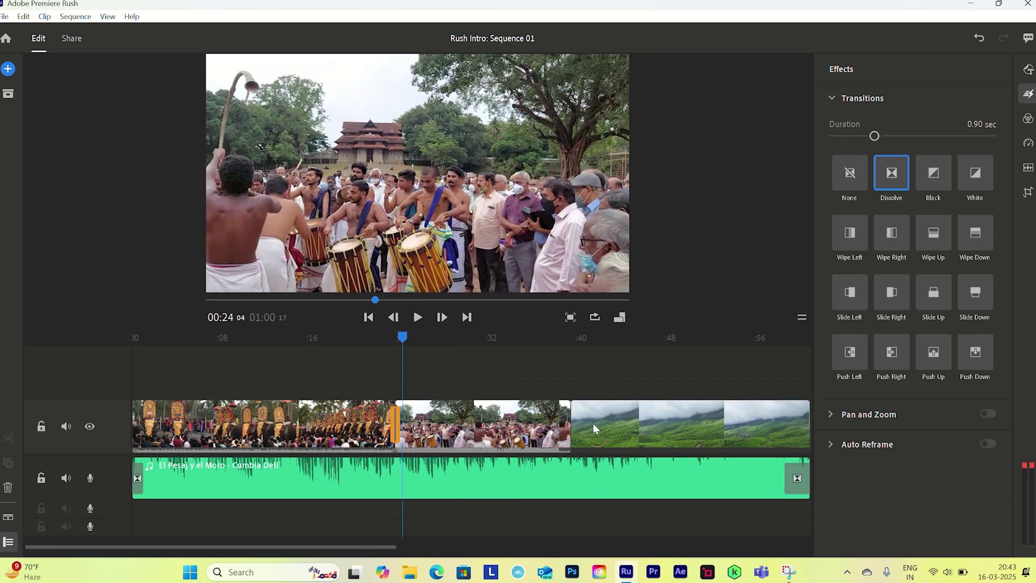
click(559, 411)
mouse_move(894, 177)
mouse_down()
mouse_move(621, 422)
mouse_move(575, 427)
mouse_up()
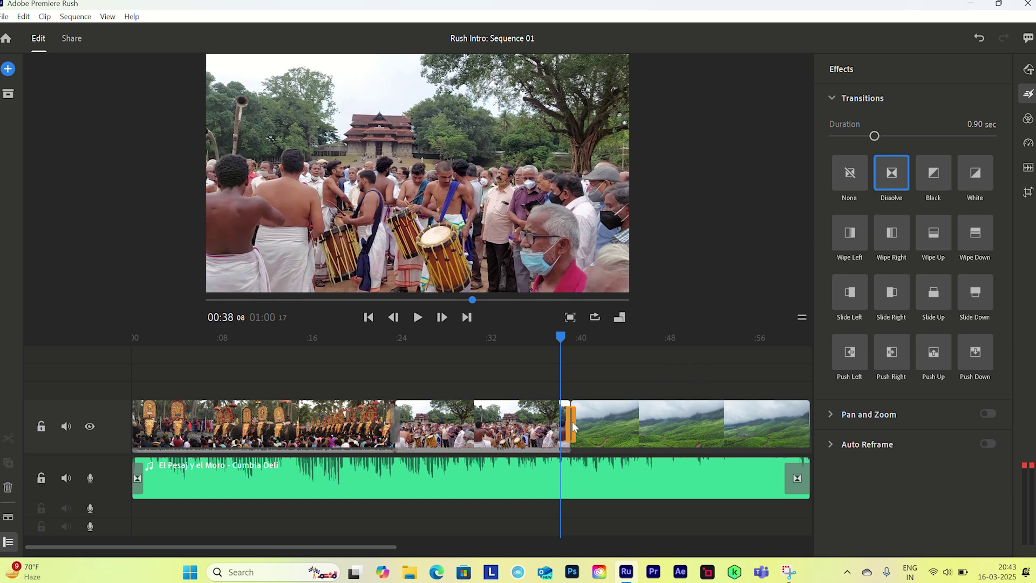
scroll(572, 422, up, 3)
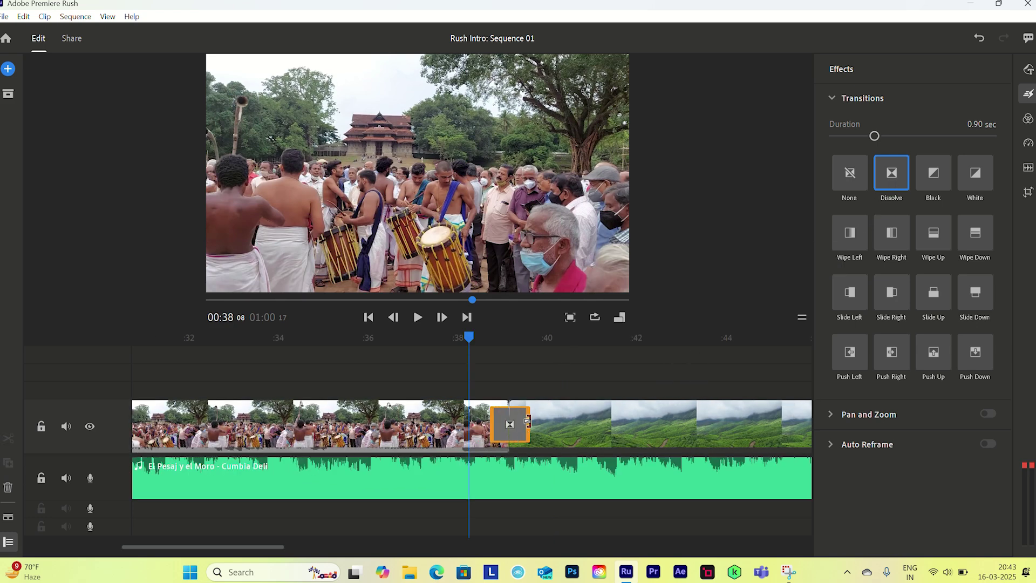
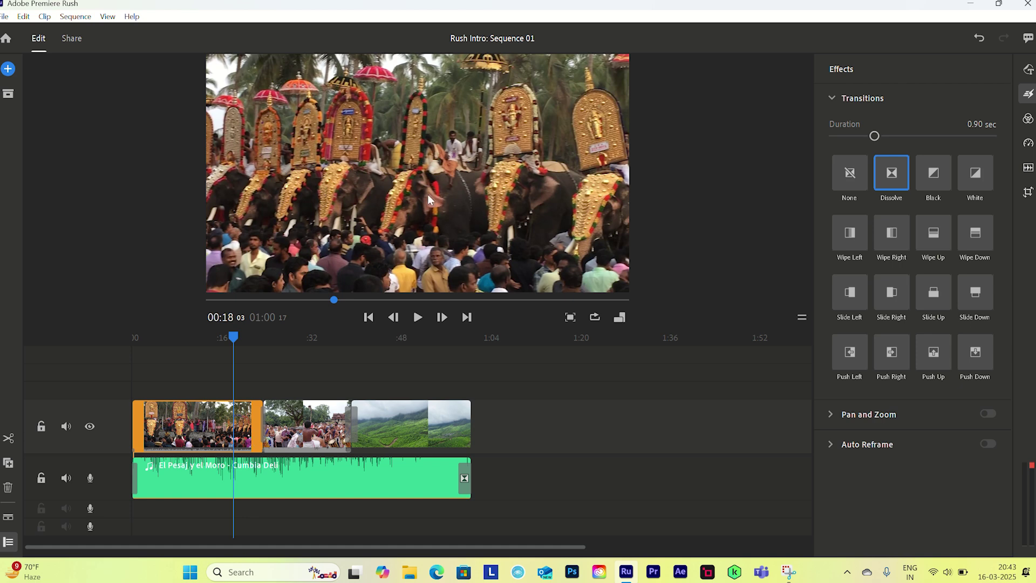
Step: Apply the built-in Brightly color preset to the elephant procession clip
click(298, 426)
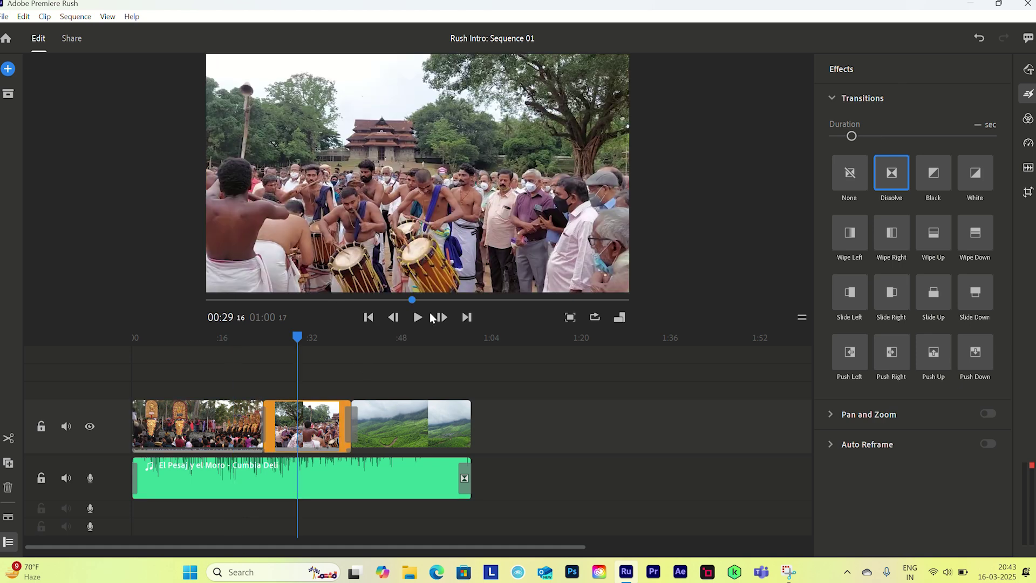
click(397, 425)
click(204, 431)
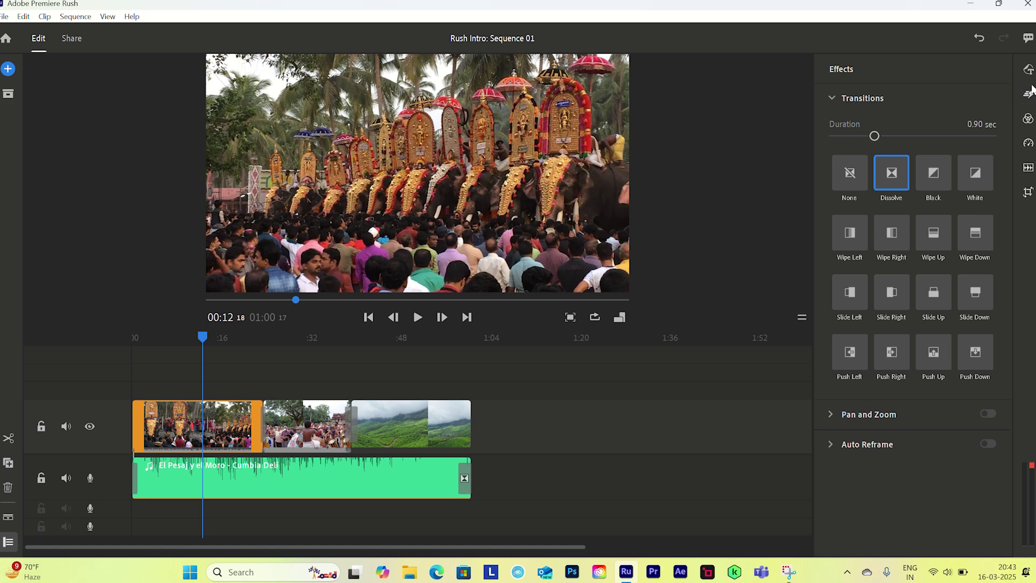
click(1028, 121)
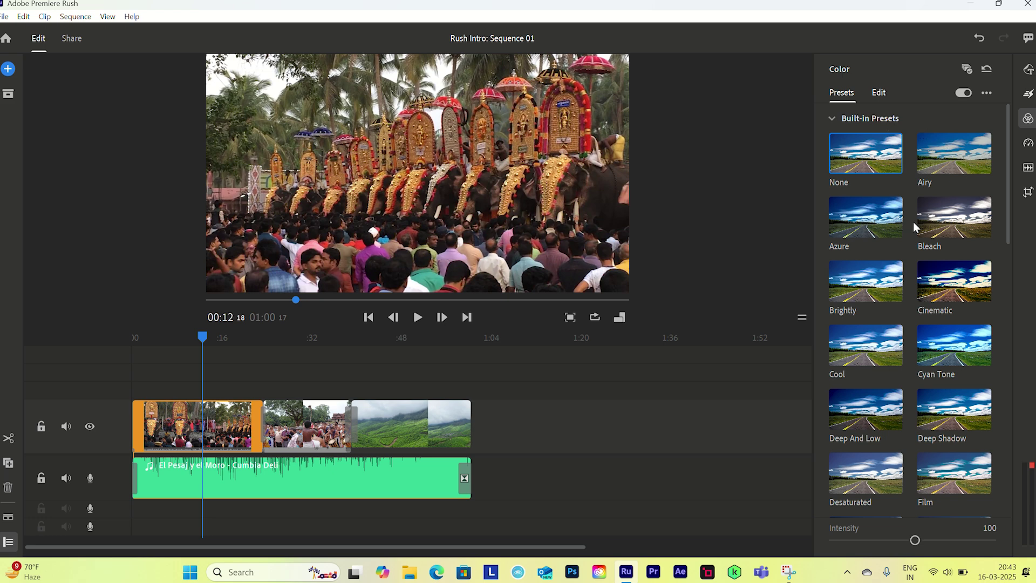
click(859, 286)
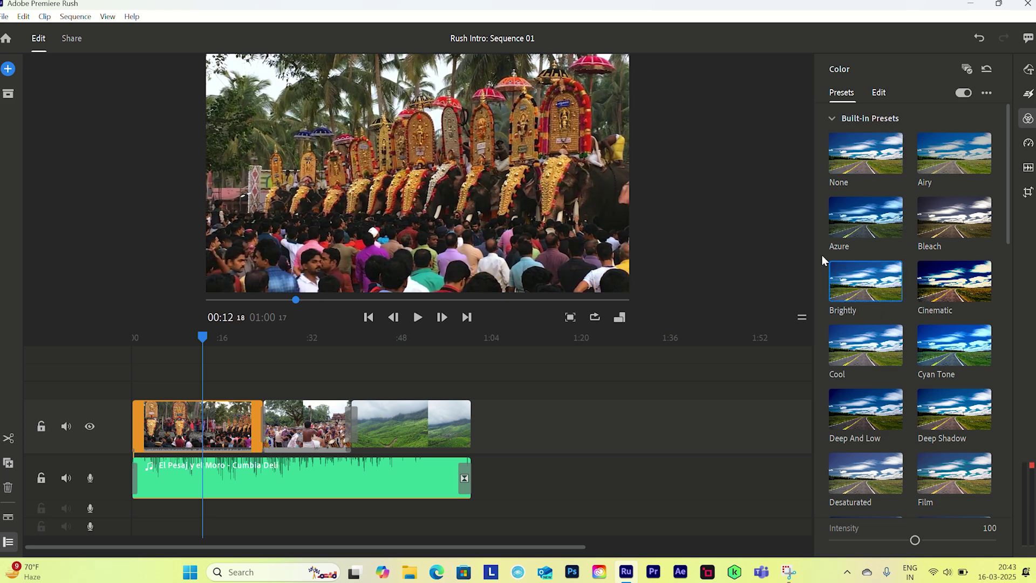
Step: Set the elephant procession clip's exposure to 0.87, contrast to 17, temp to 9, vibrance to 18 and saturation to 109
click(879, 93)
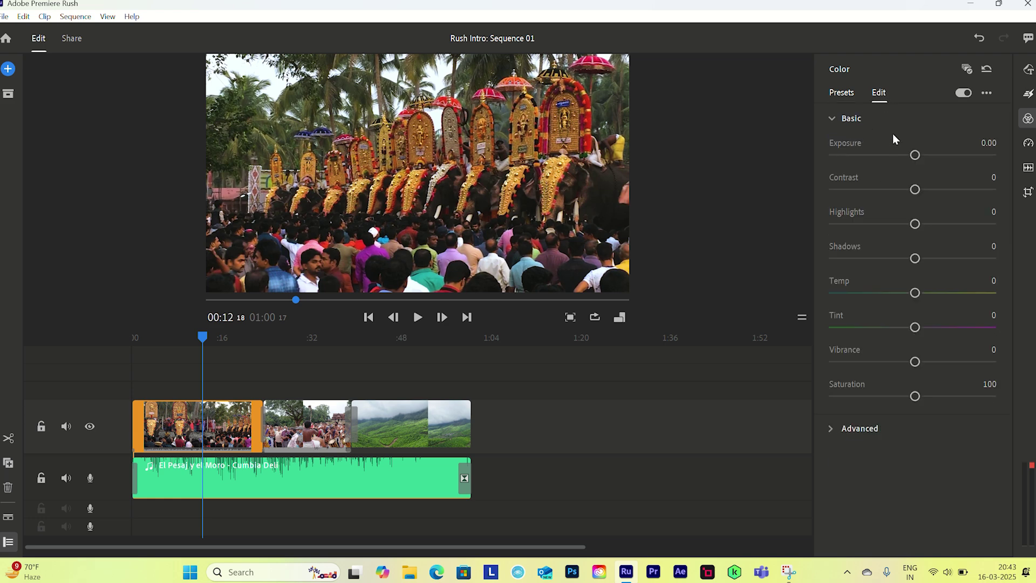
drag(915, 156, 928, 156)
drag(916, 193, 928, 193)
mouse_move(915, 297)
mouse_down()
mouse_move(897, 295)
mouse_move(922, 298)
mouse_up()
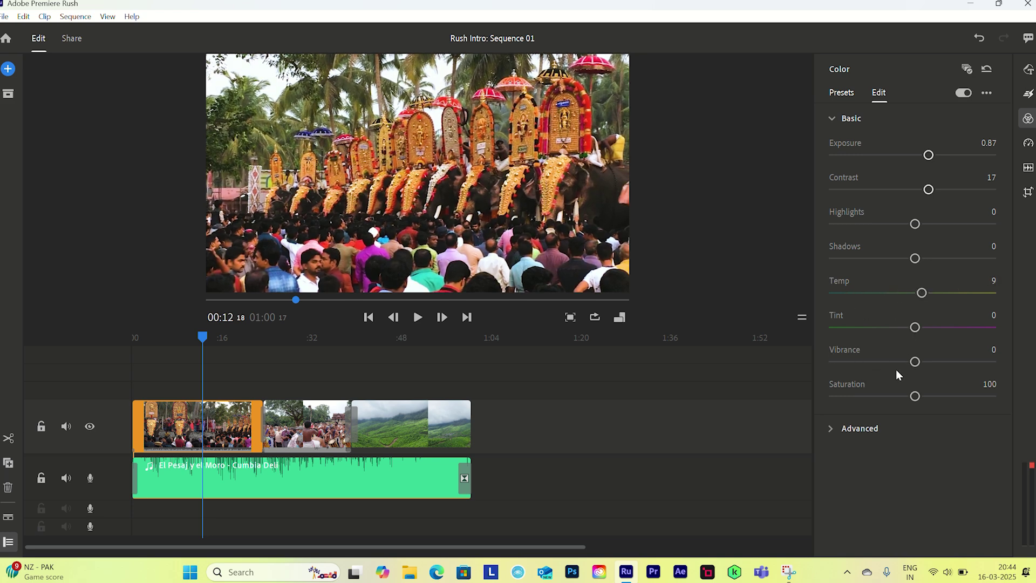
drag(915, 362, 920, 398)
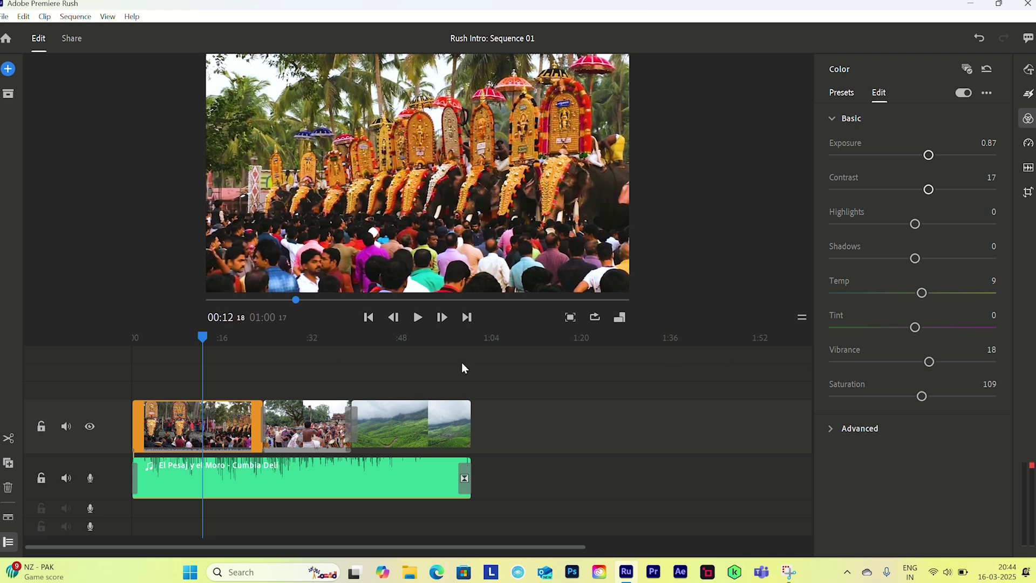
Step: Compare the elephant procession clip with and without its color adjustments, and slightly reduce its contrast and vibrance
click(963, 93)
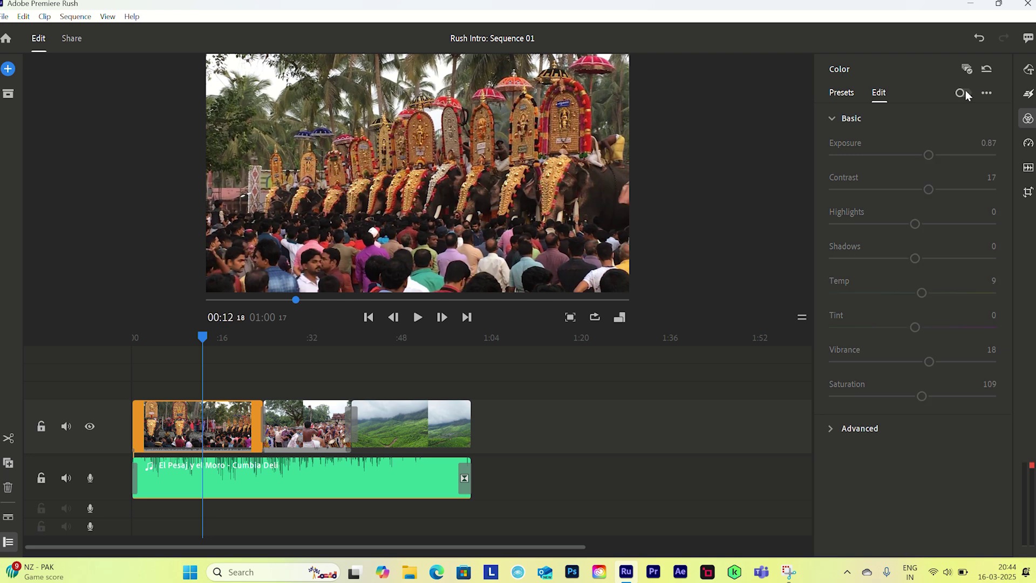
click(963, 93)
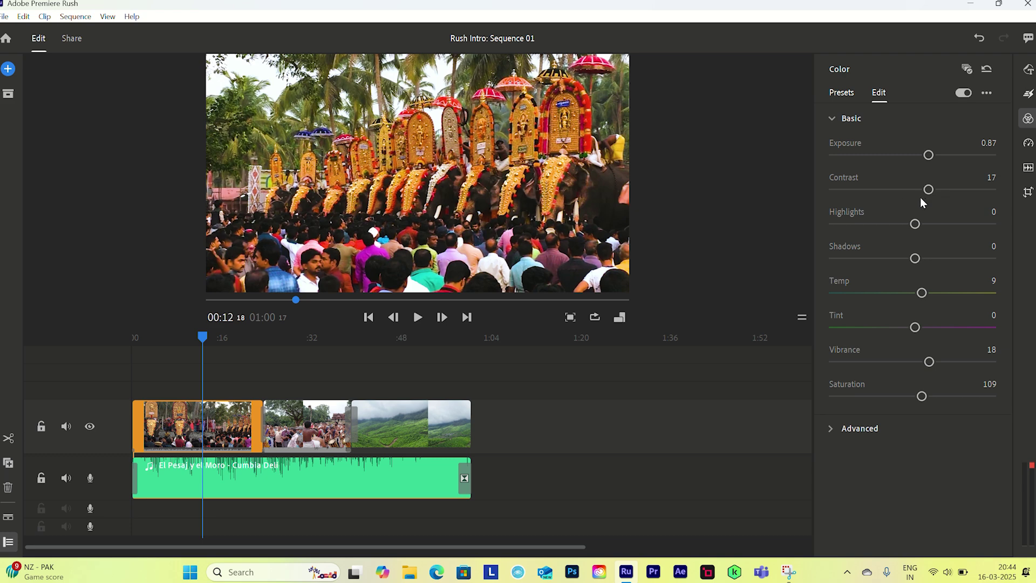
drag(926, 192, 924, 191)
drag(931, 364, 919, 363)
Step: Apply the built-in Brightly color preset to the drummers clip
drag(203, 338, 301, 339)
click(324, 421)
click(315, 338)
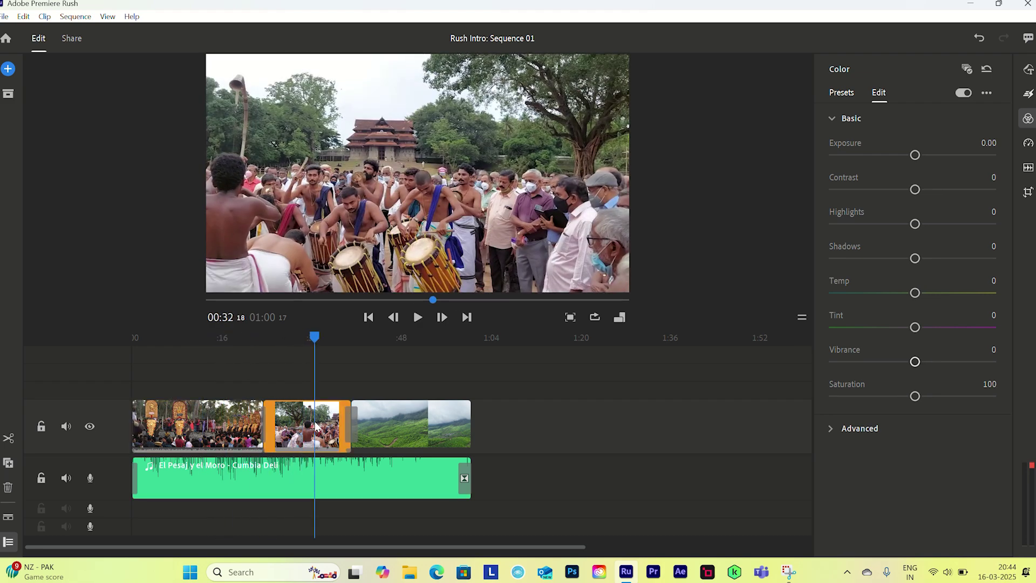
click(843, 94)
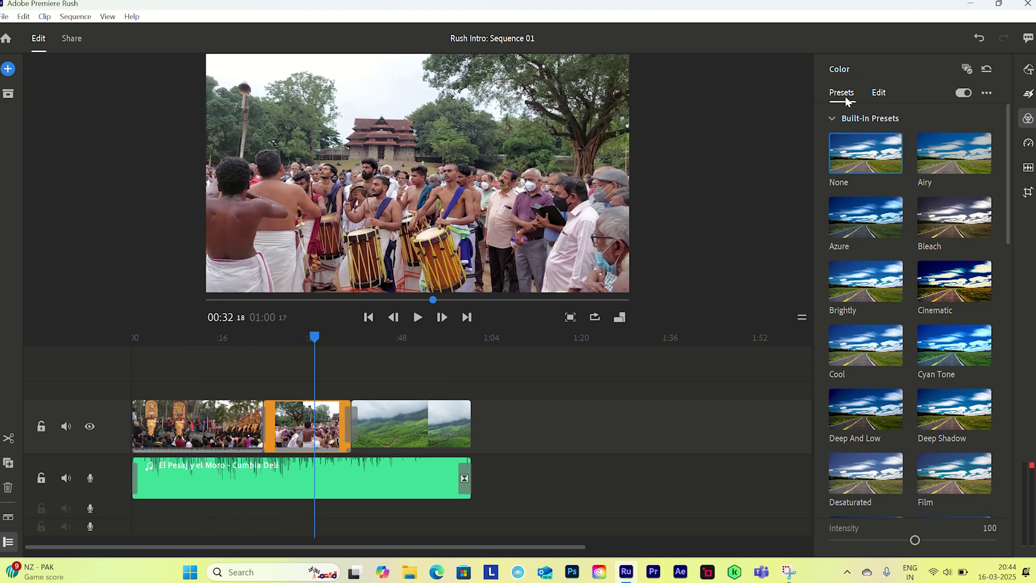
click(860, 286)
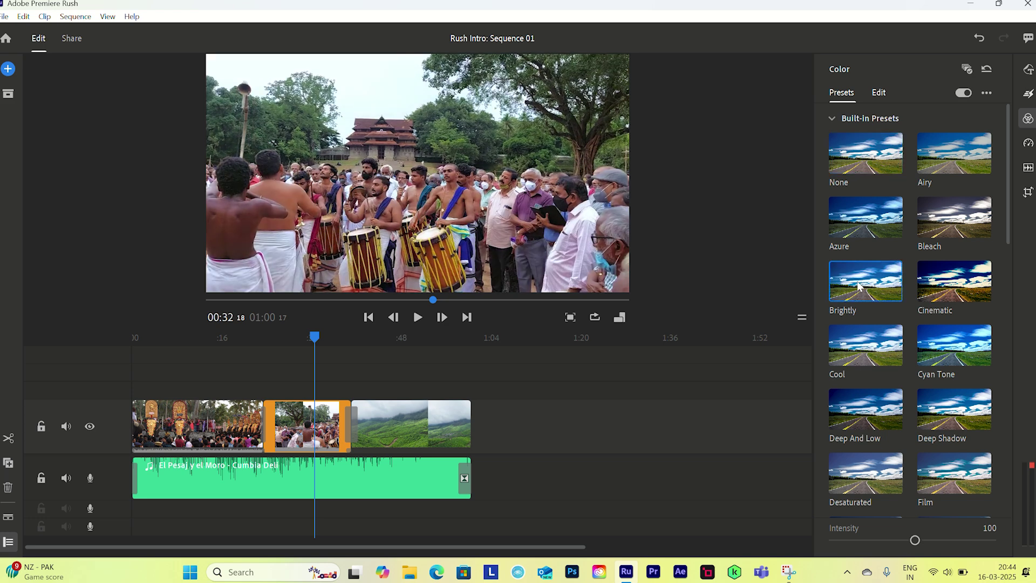
Step: Set the drummers clip's exposure to 0.31, vibrance to 13 and saturation to 121
click(880, 94)
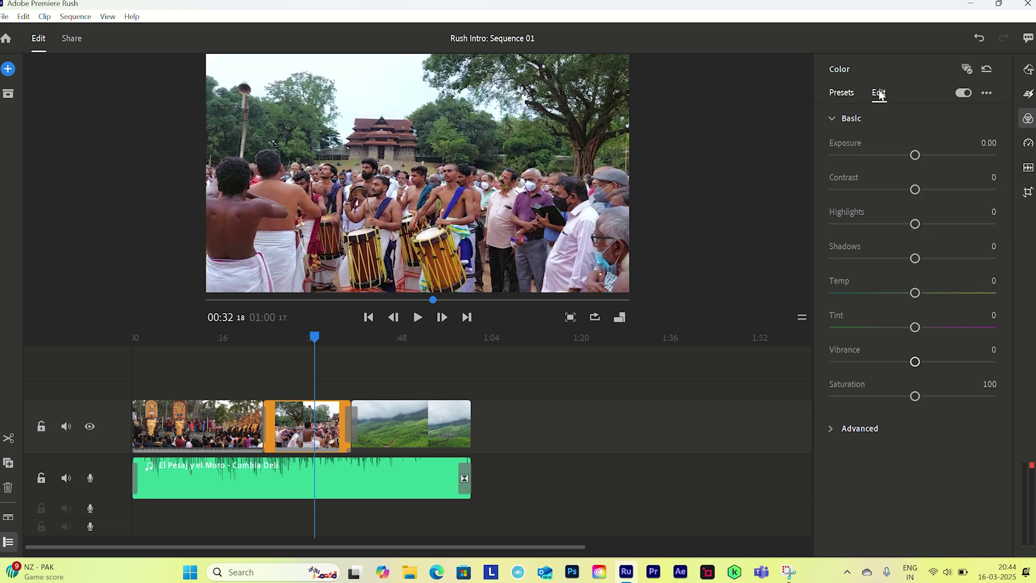
drag(915, 156, 920, 156)
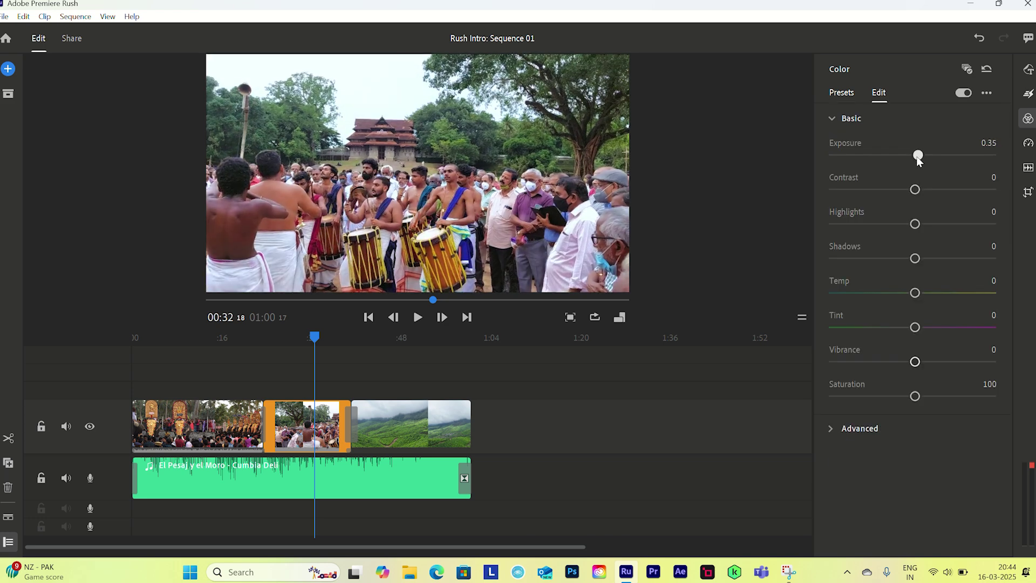
drag(915, 361, 932, 397)
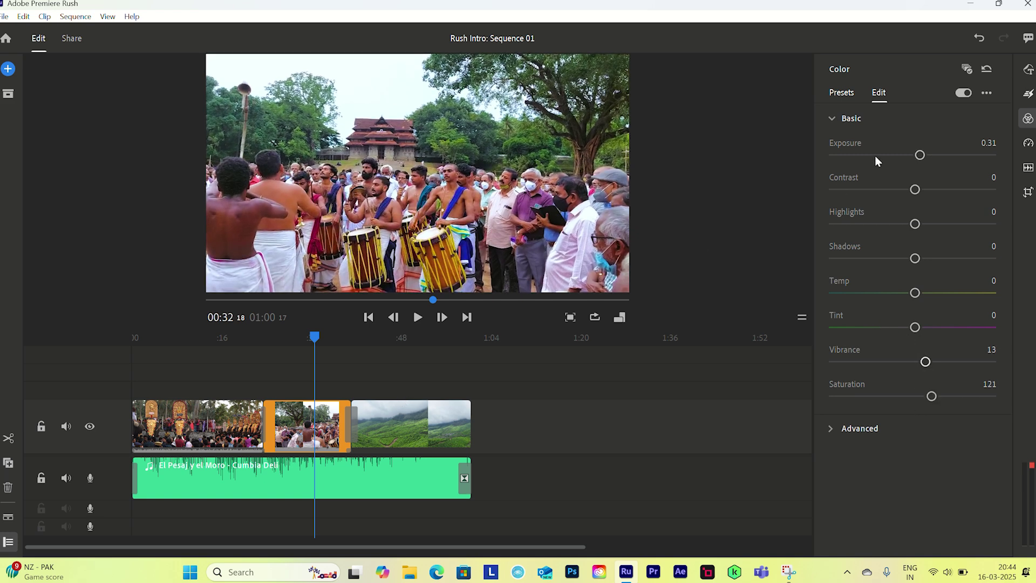
Step: Compare the drummers clip with and without its color adjustments, leaving them enabled
click(964, 93)
click(964, 93)
click(964, 93)
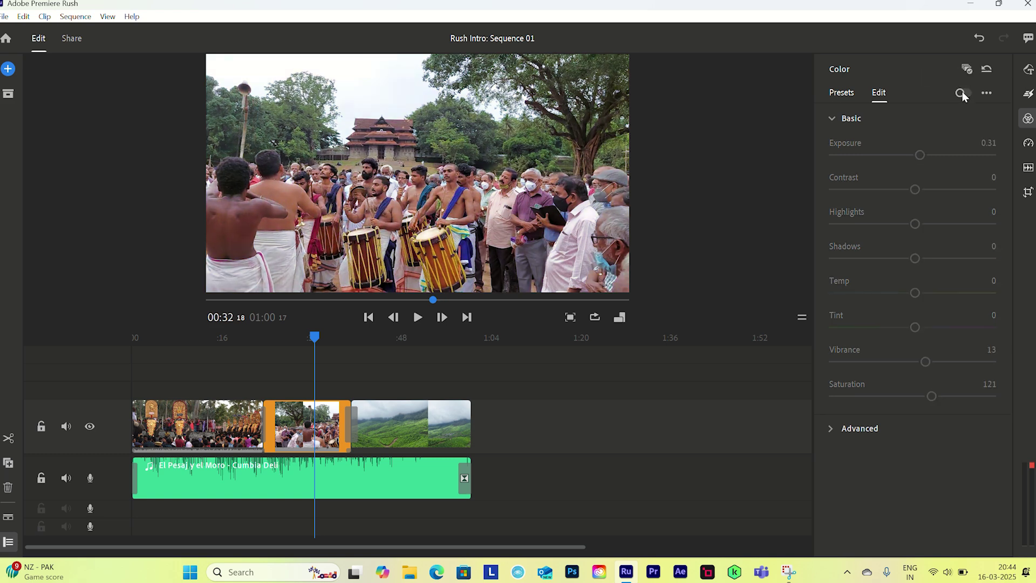
click(964, 93)
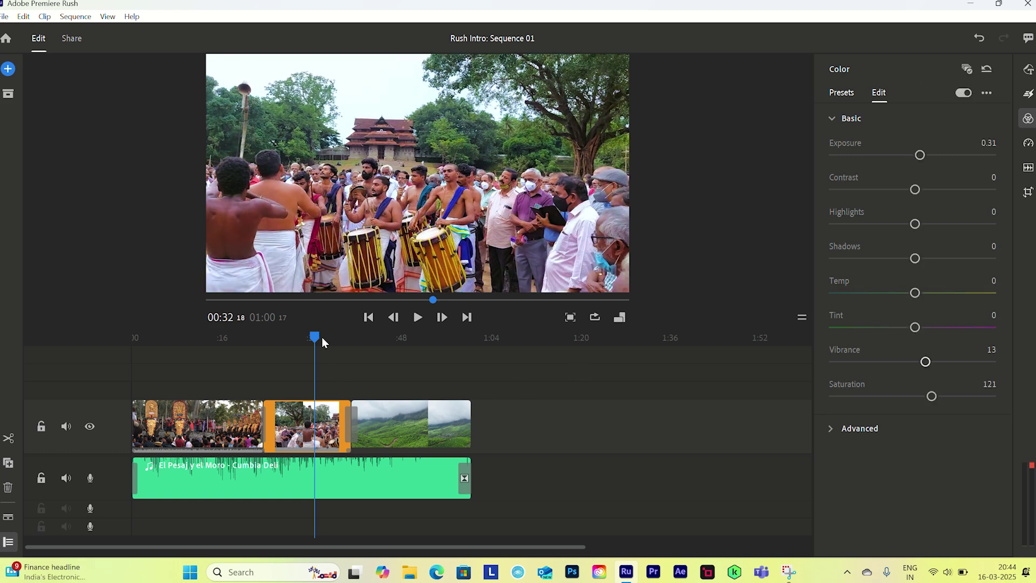
Step: Apply the built-in Brightly color preset to the green hills clip
drag(322, 337, 391, 341)
click(397, 426)
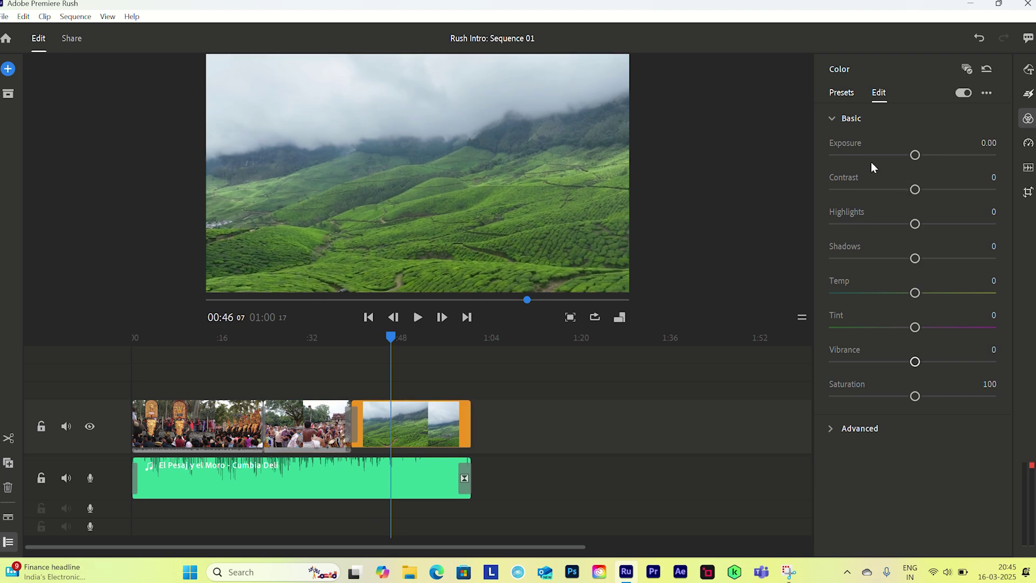
click(845, 93)
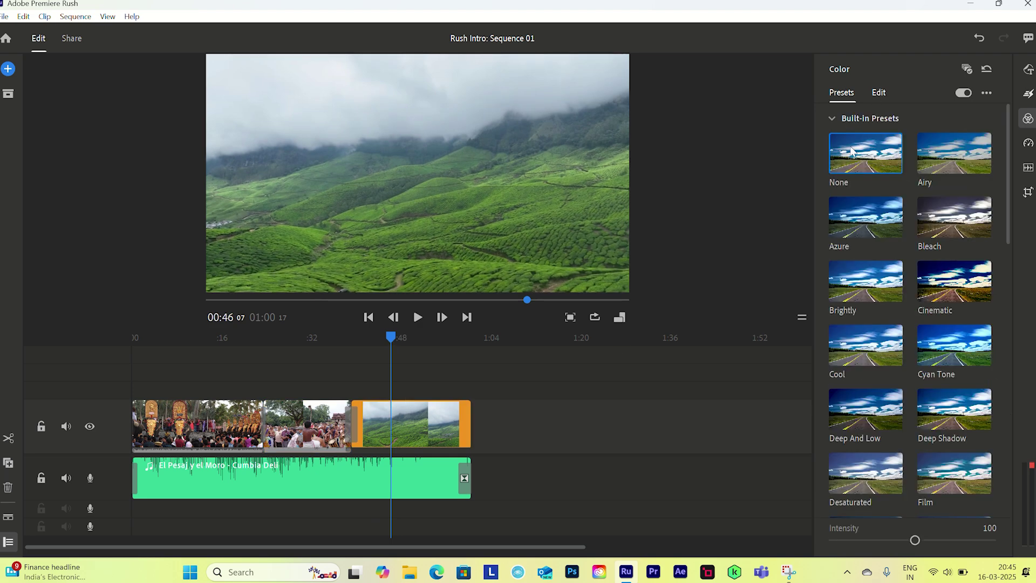
click(861, 286)
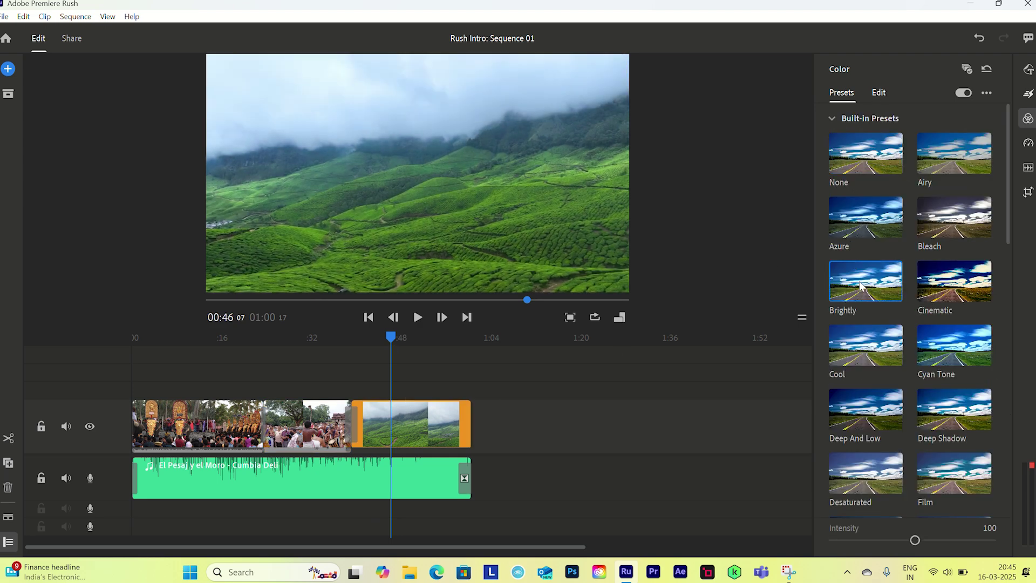
Step: Set the green hills clip's exposure to 0.31, vibrance to 20 and saturation to 112
click(881, 93)
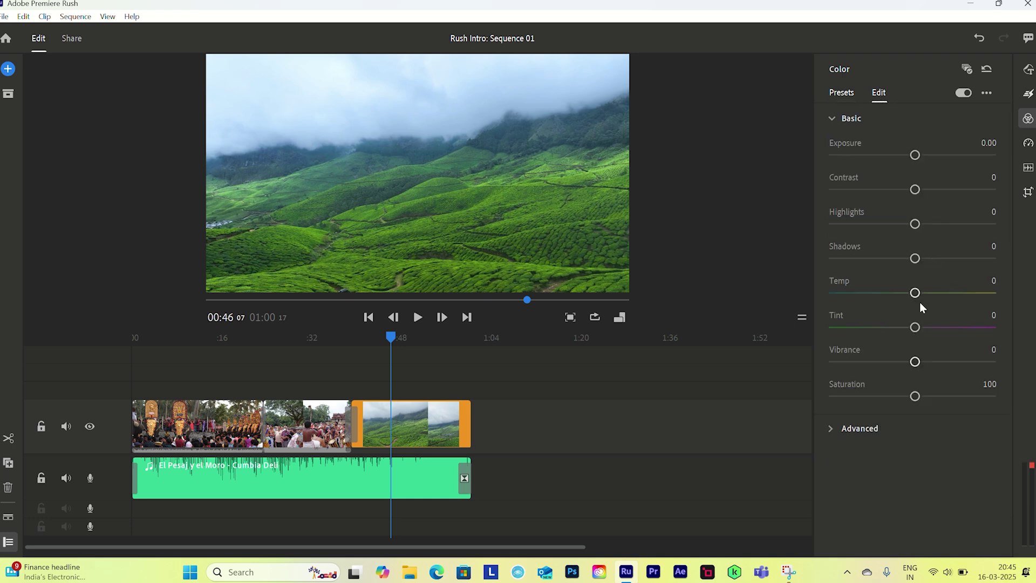
drag(916, 362, 931, 363)
drag(915, 398, 924, 397)
drag(915, 156, 921, 156)
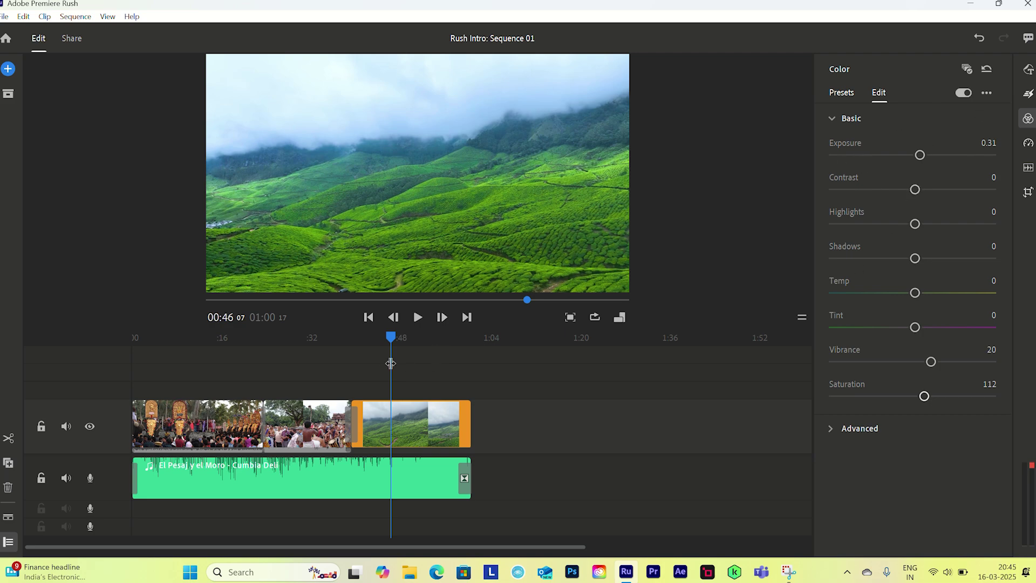
Step: Scrub through the sequence from its start to the green hills clip to review the color corrections
drag(388, 338, 128, 368)
click(184, 424)
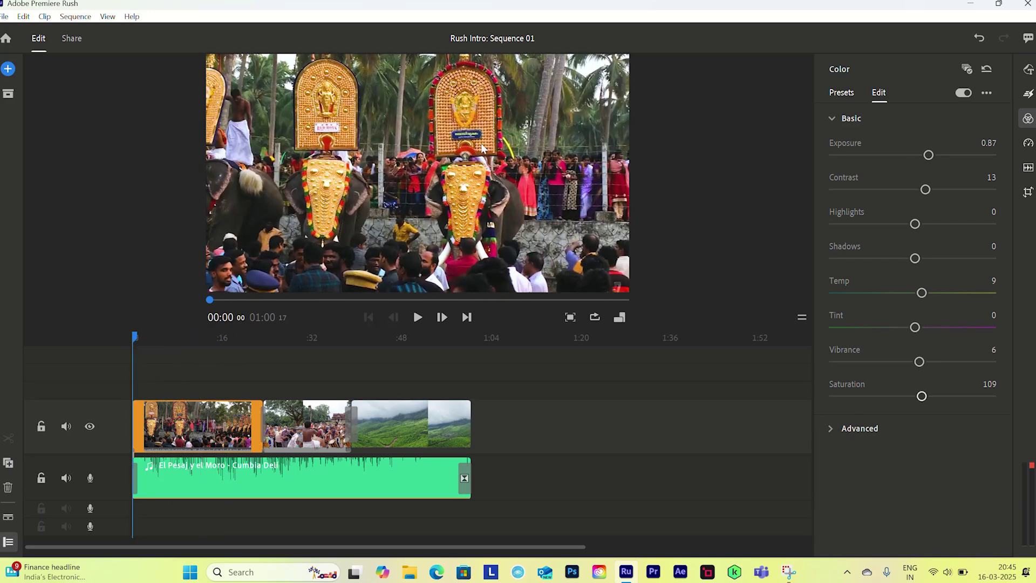
drag(138, 339, 410, 345)
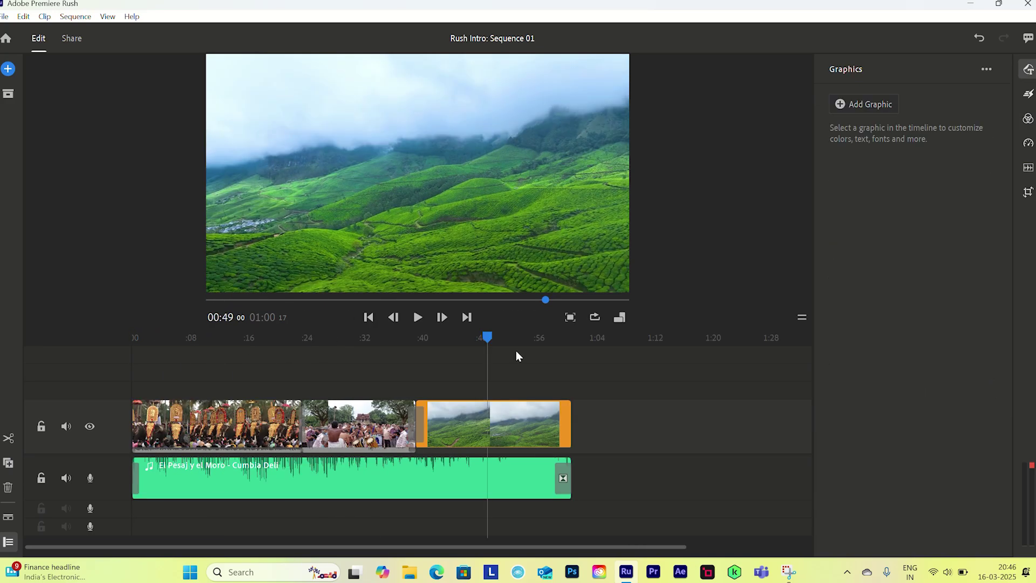
Step: Open the graphics library for adding a graphic and show only the Titles category
click(1029, 69)
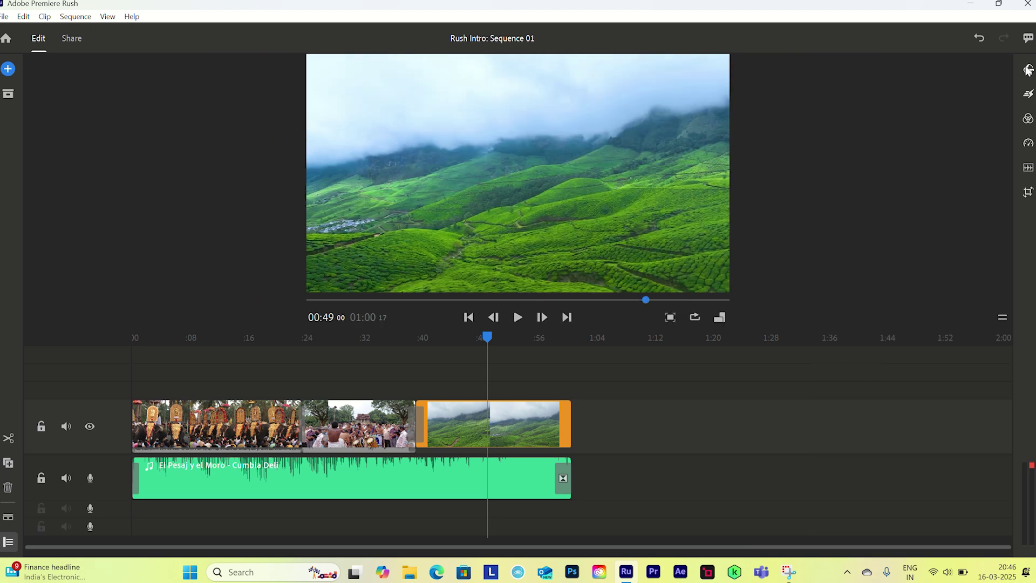
click(1031, 71)
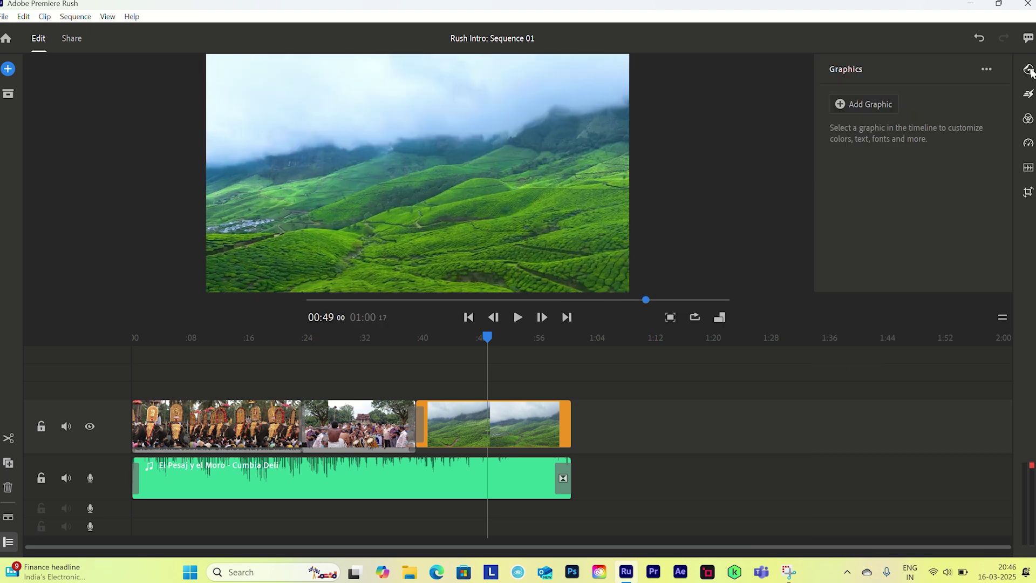
click(843, 104)
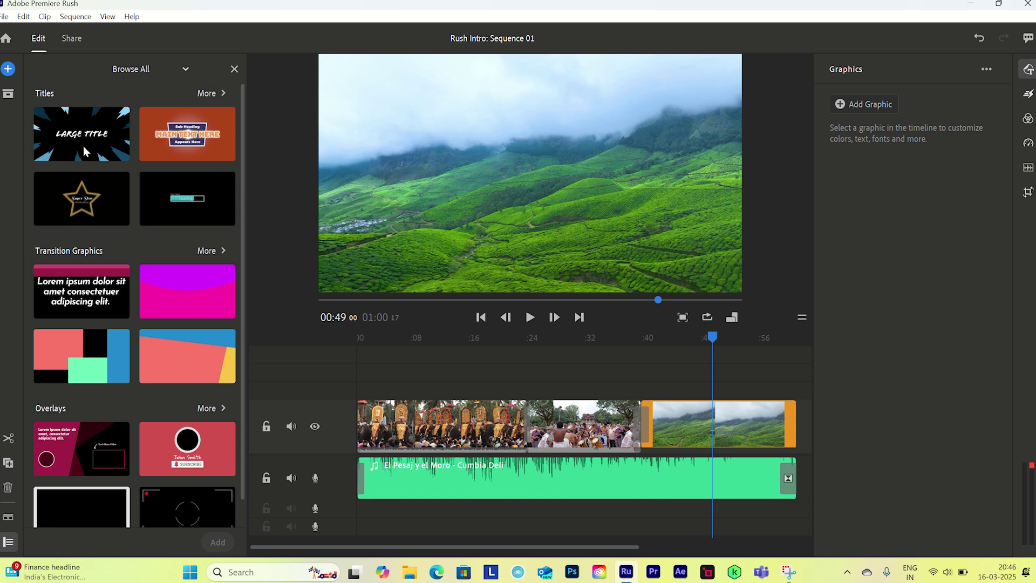
click(186, 70)
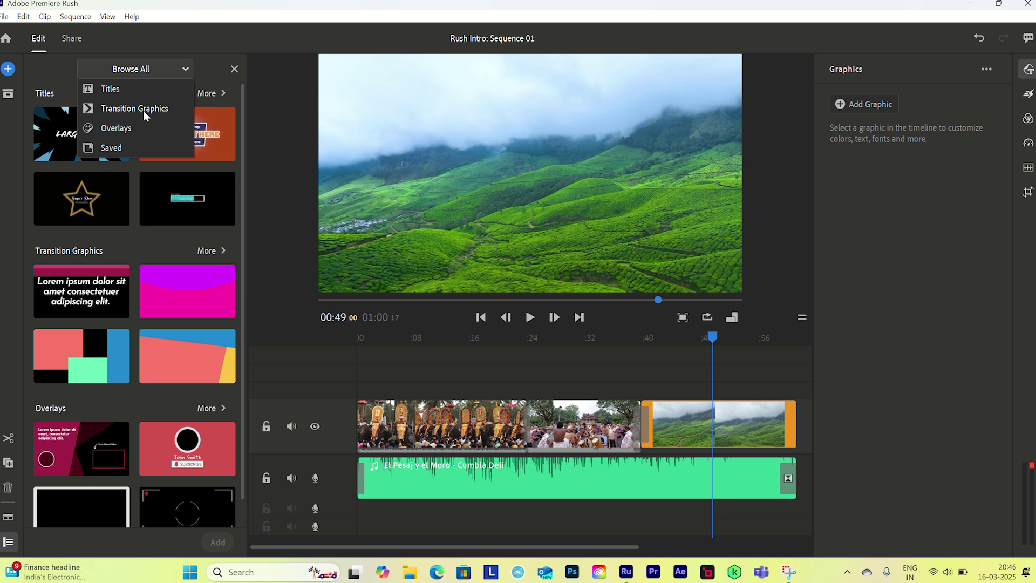
click(125, 90)
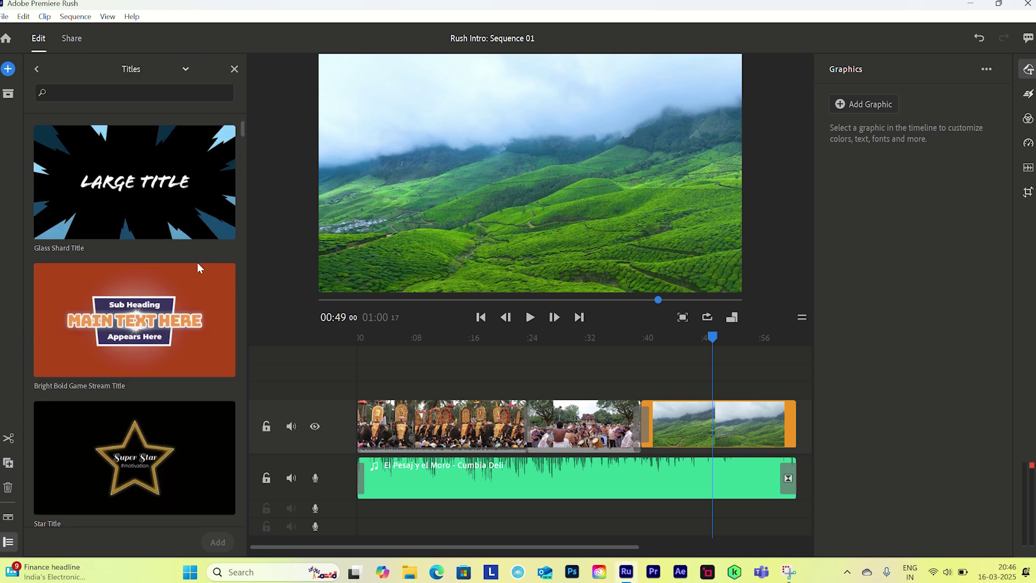
Step: Add the Yellow Brush Stroke Title on the track above the last part of the green hills clip
scroll(165, 288, down, 8)
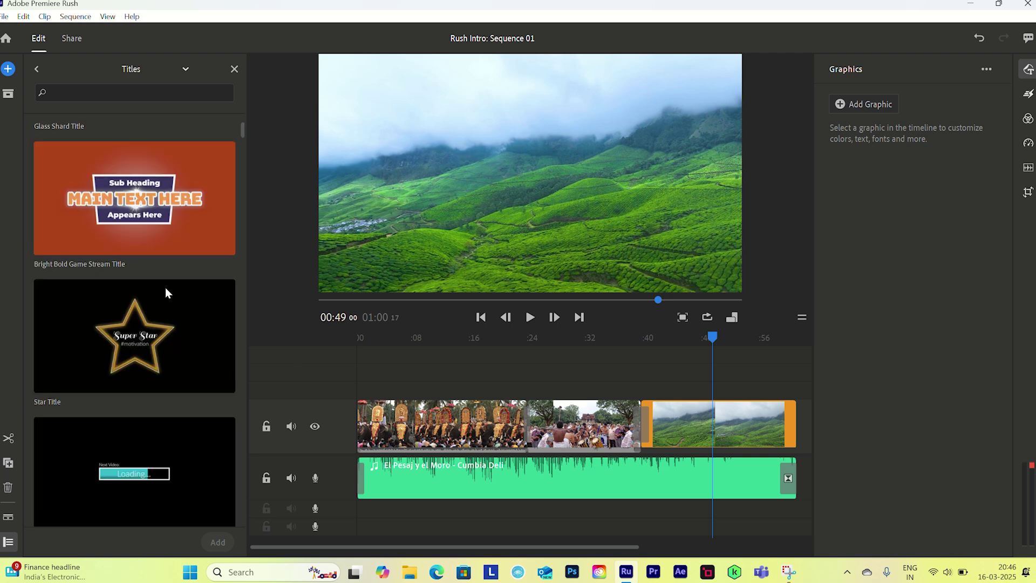
scroll(166, 291, down, 12)
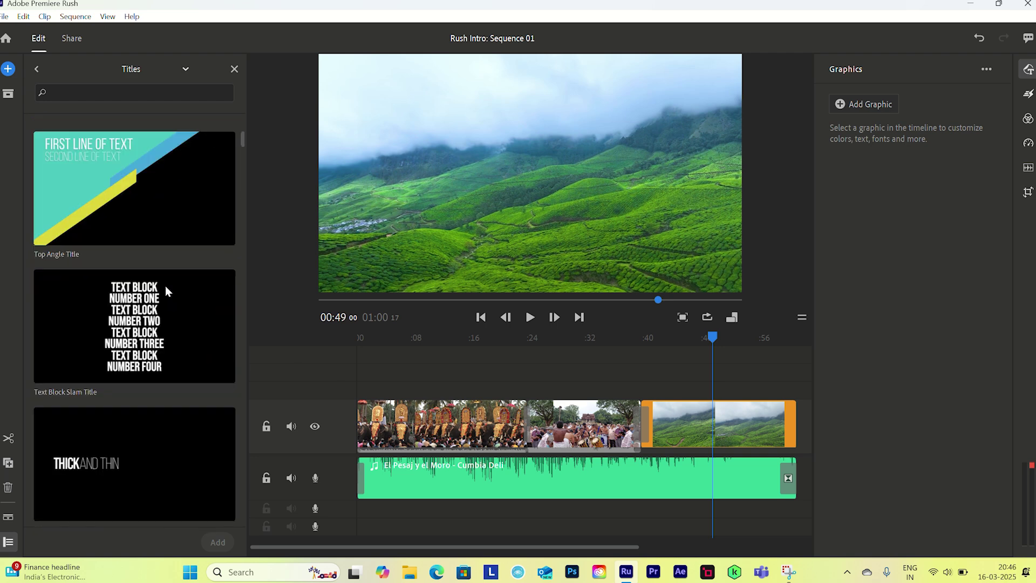
scroll(165, 292, down, 10)
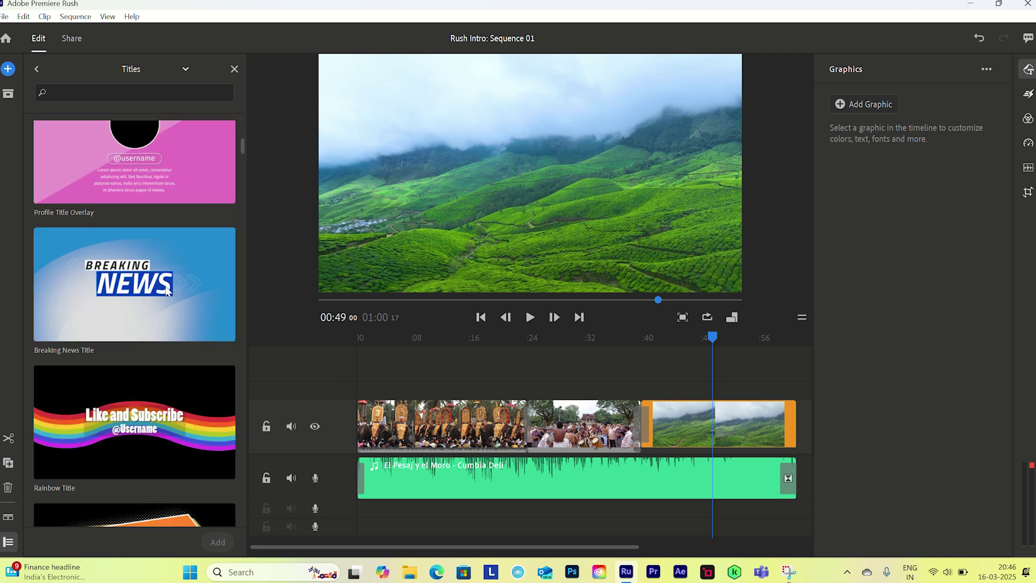
scroll(131, 317, down, 15)
scroll(131, 320, down, 15)
scroll(146, 318, down, 20)
scroll(147, 317, down, 15)
click(114, 341)
mouse_move(115, 342)
mouse_down()
mouse_move(335, 366)
mouse_move(513, 369)
mouse_move(504, 390)
mouse_move(351, 391)
mouse_move(745, 397)
mouse_up()
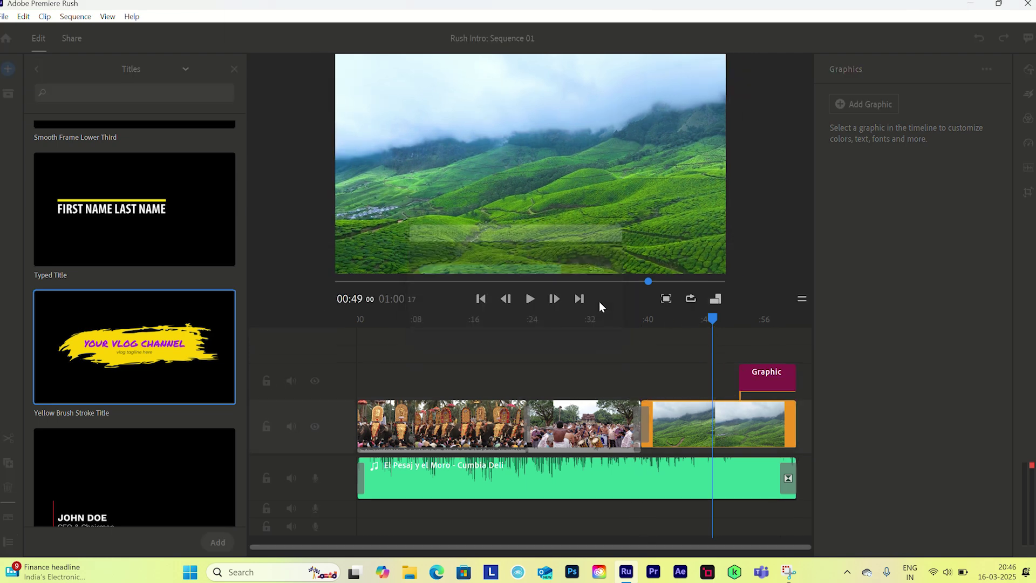
Step: Close the graphics library and play the sequence from just before the title graphic to preview its animation
drag(712, 321, 723, 319)
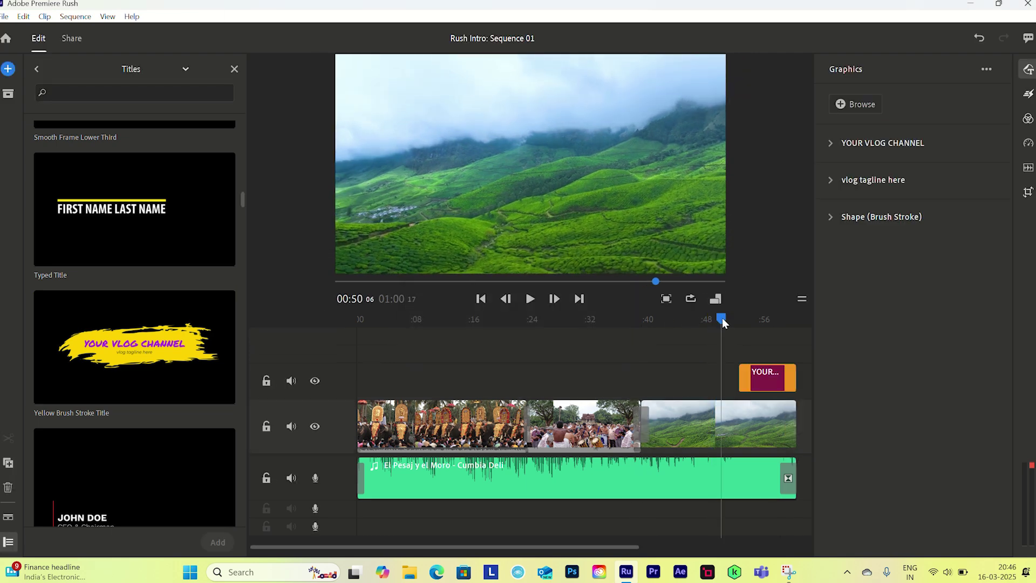
click(235, 71)
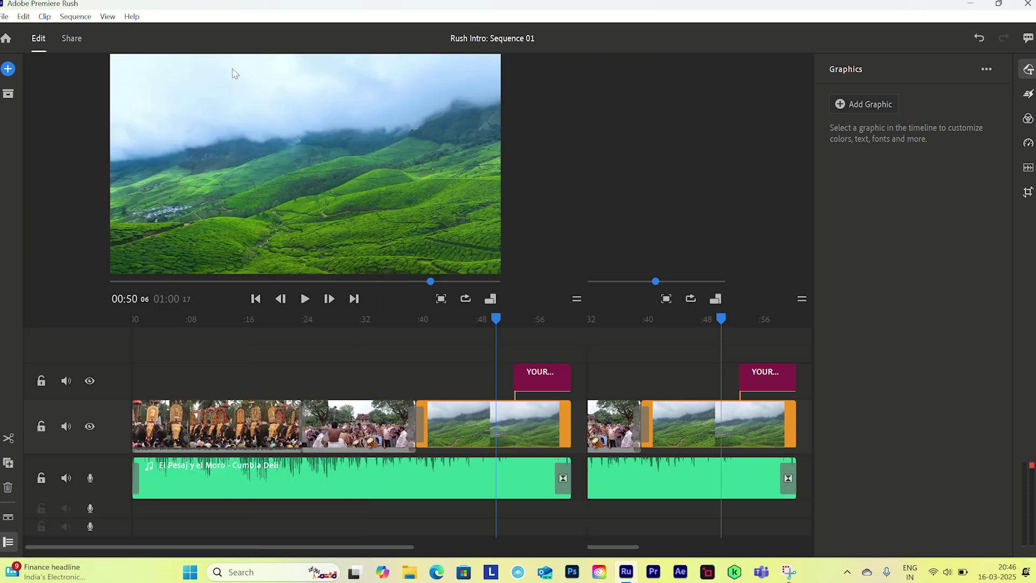
mouse_move(496, 319)
mouse_down()
mouse_move(527, 325)
mouse_move(509, 327)
mouse_up()
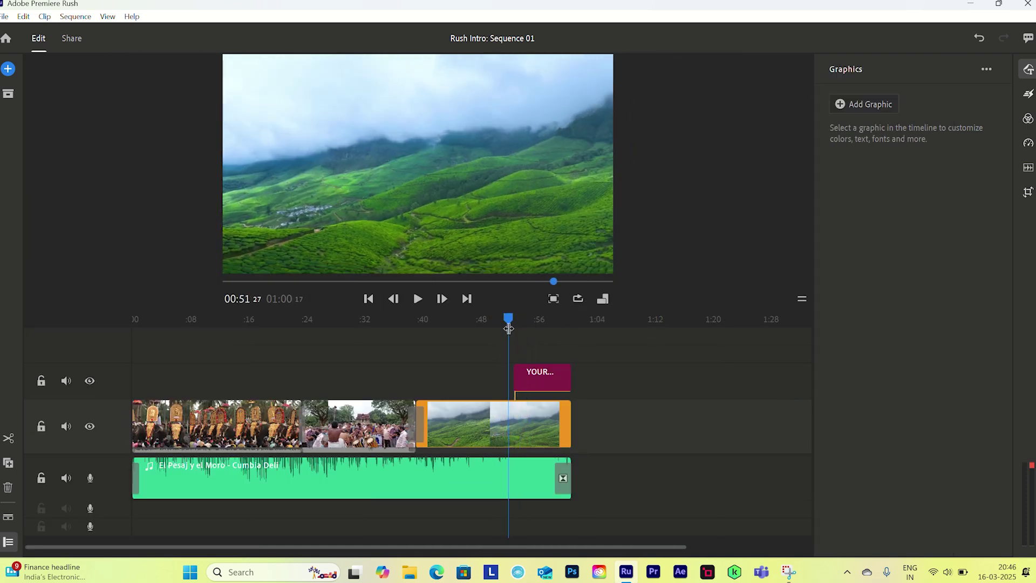
click(418, 299)
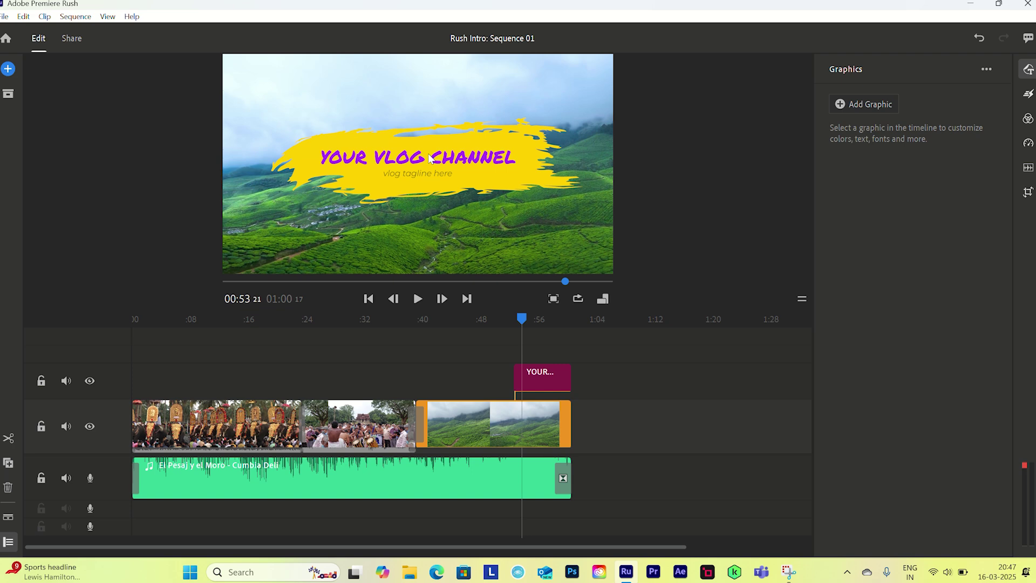
Step: Change the text color of the title's YOUR VLOG CHANNEL line to white (FFFFFF)
click(534, 376)
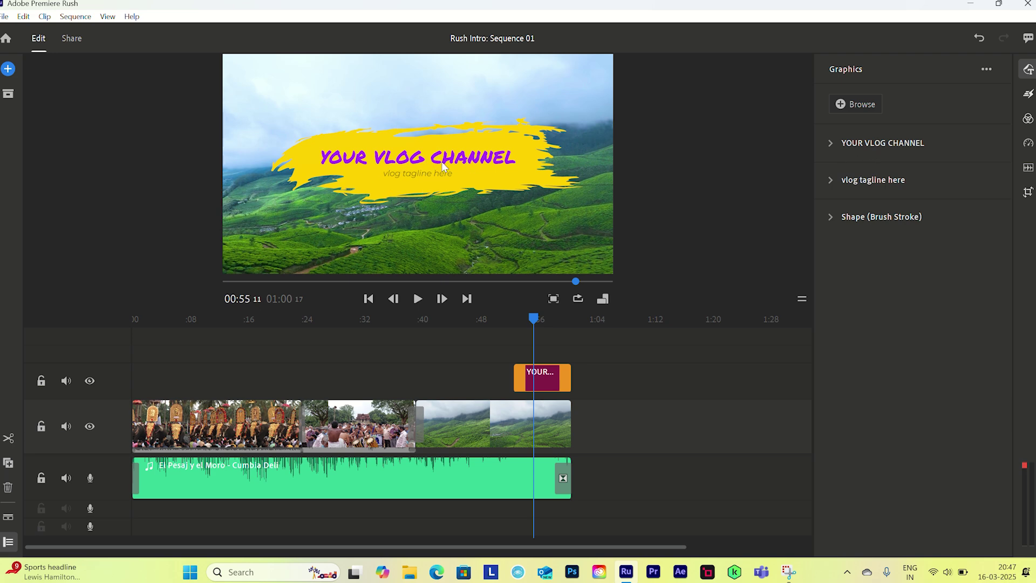
click(831, 143)
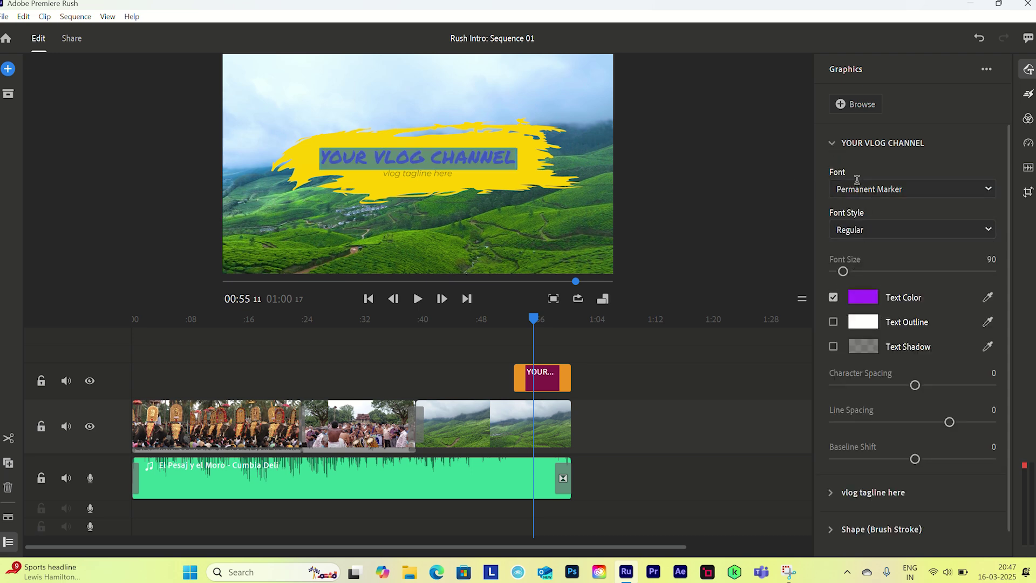
click(863, 296)
click(446, 448)
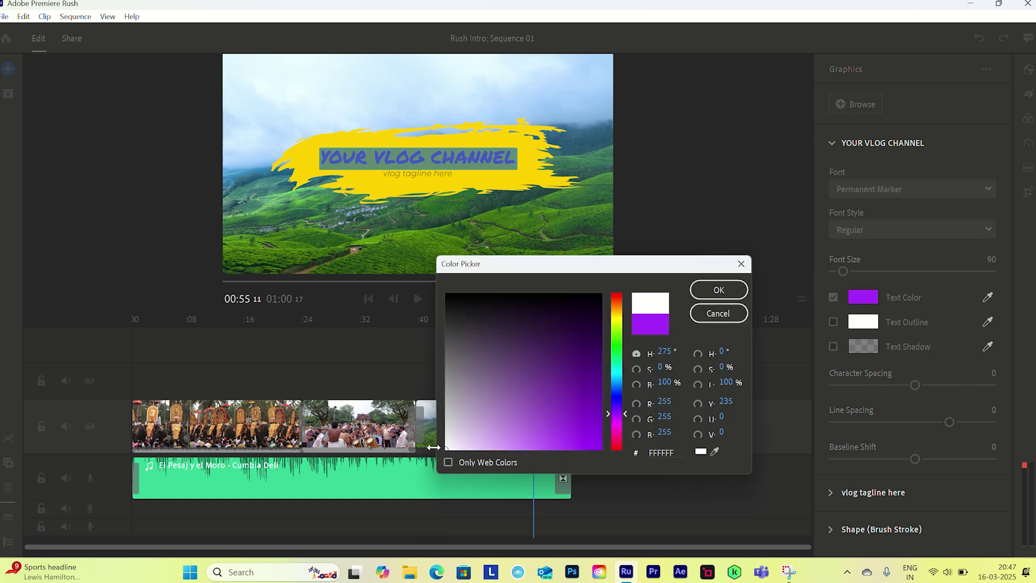
click(741, 293)
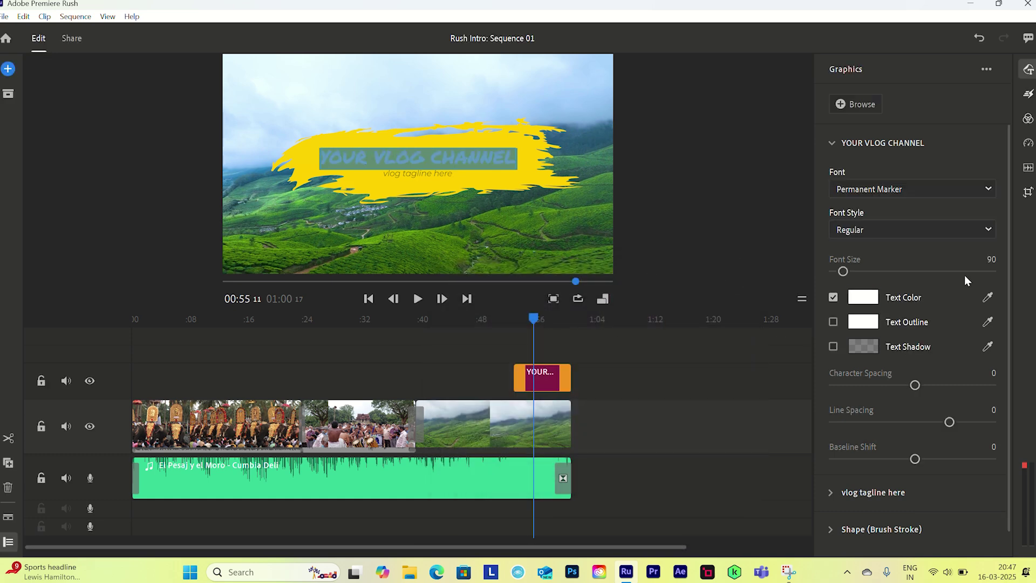
Step: Change the title's brush stroke shape color to a medium green
click(831, 144)
click(831, 218)
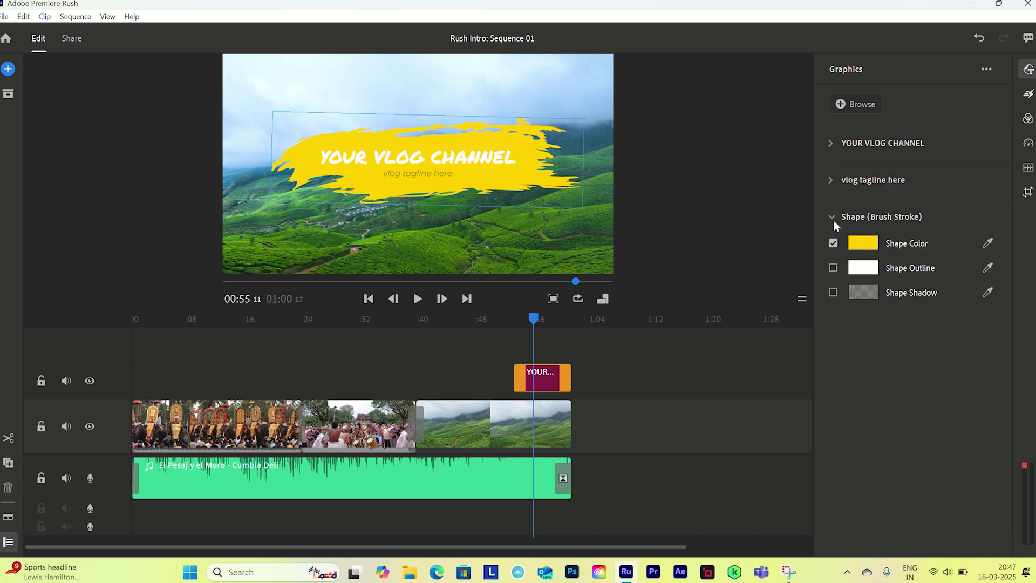
click(870, 246)
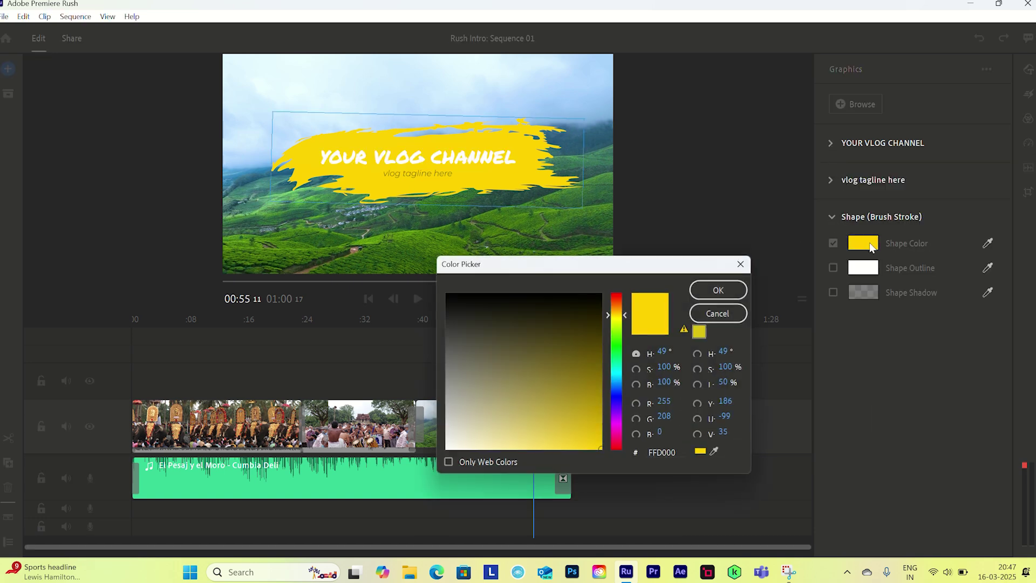
drag(627, 322, 625, 328)
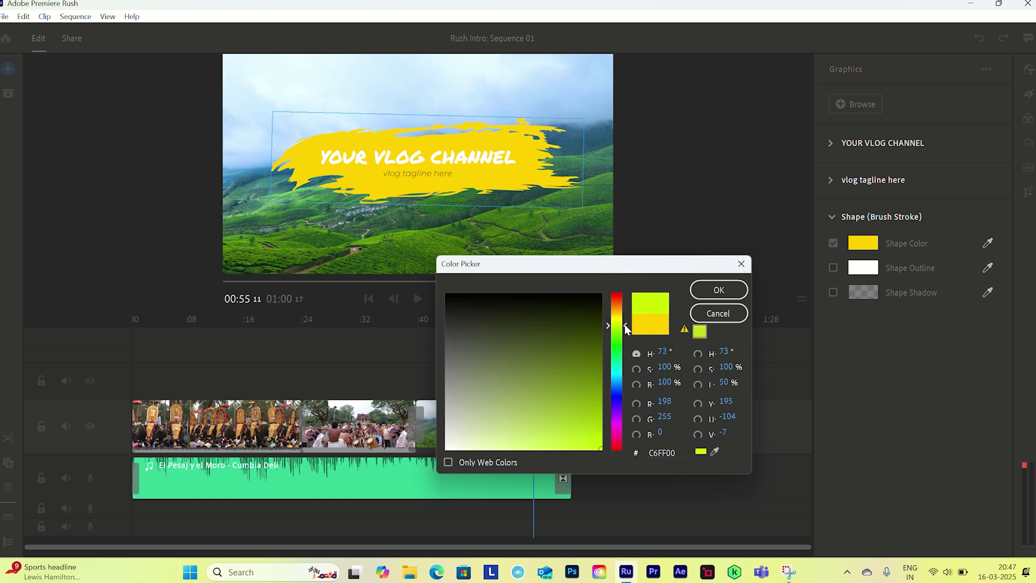
click(584, 385)
click(699, 296)
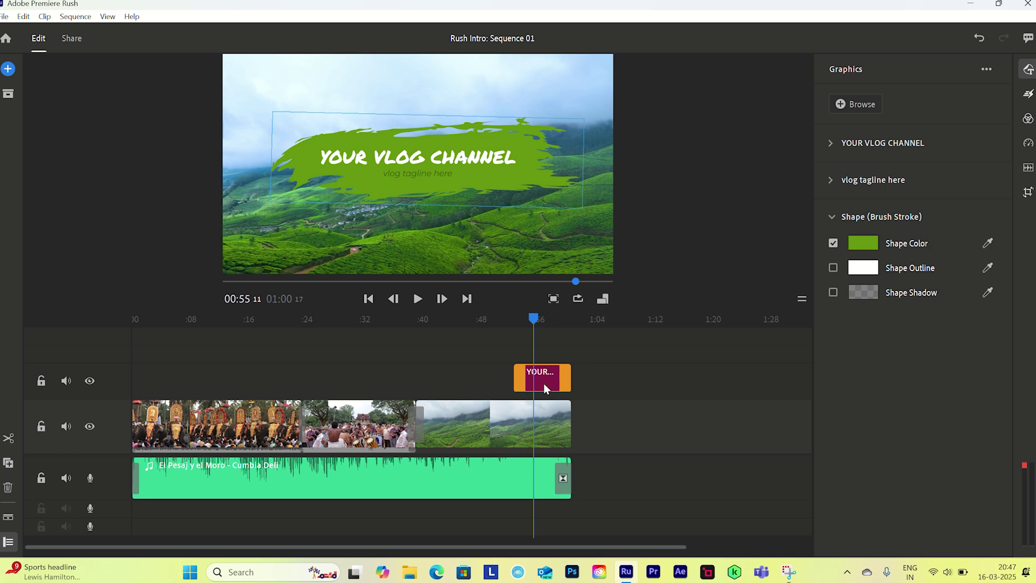
Step: Replace the YOUR VLOG CHANNEL title text with KERALA and enlarge its font size to 127
click(833, 182)
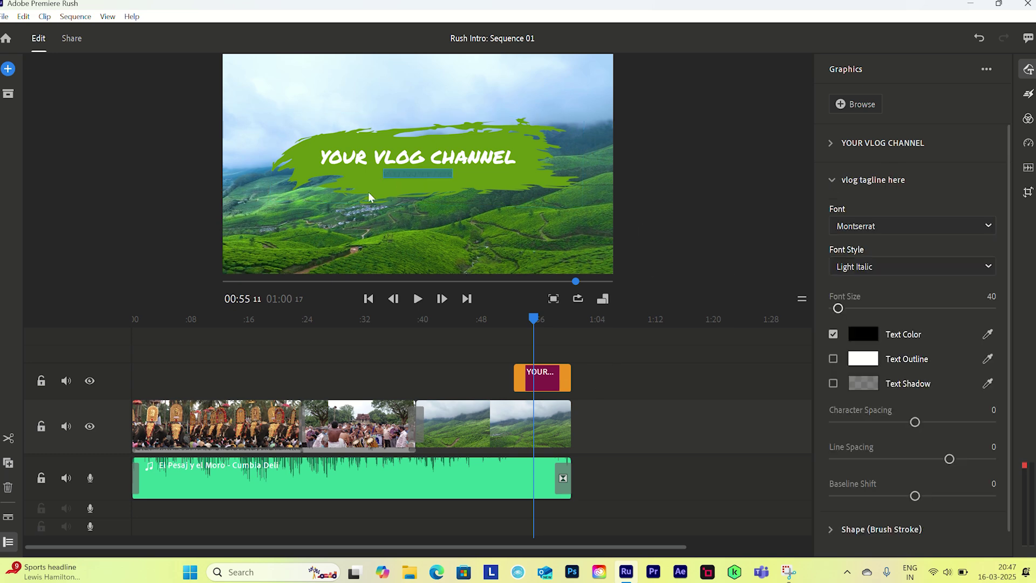
click(831, 142)
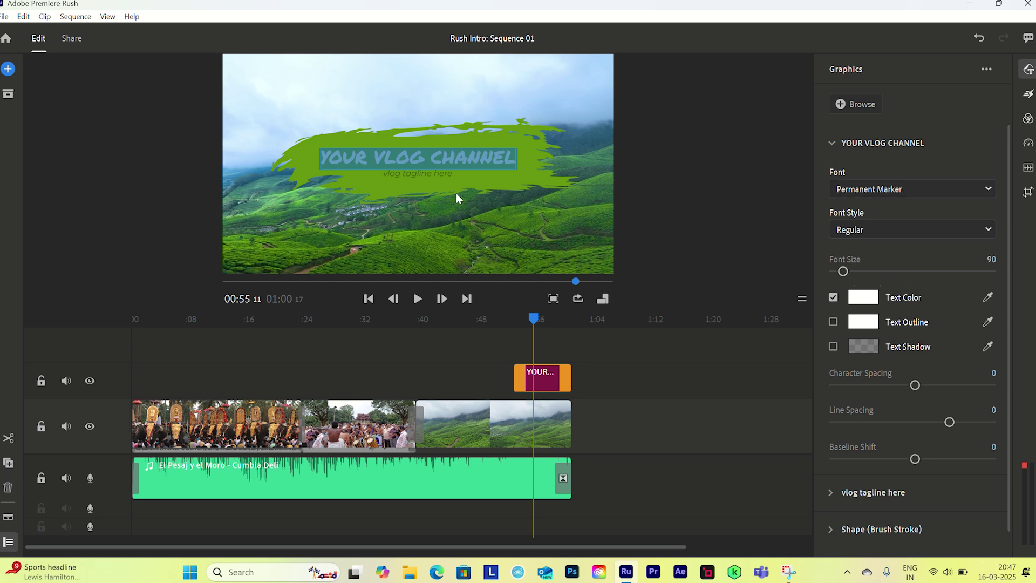
key(Caps_Lock)
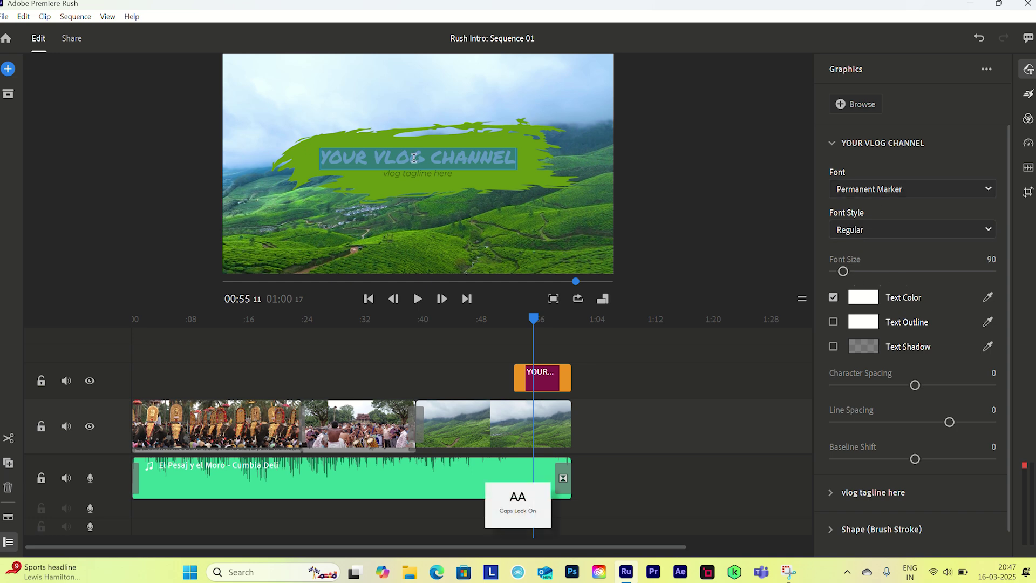
text(KERALA)
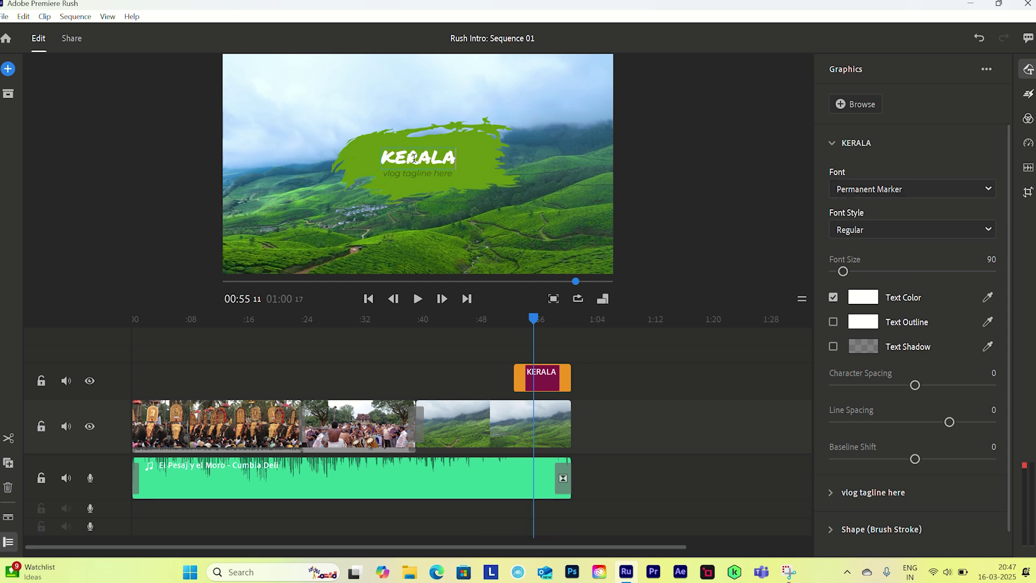
mouse_move(843, 272)
mouse_down()
mouse_move(858, 273)
mouse_move(848, 275)
mouse_up()
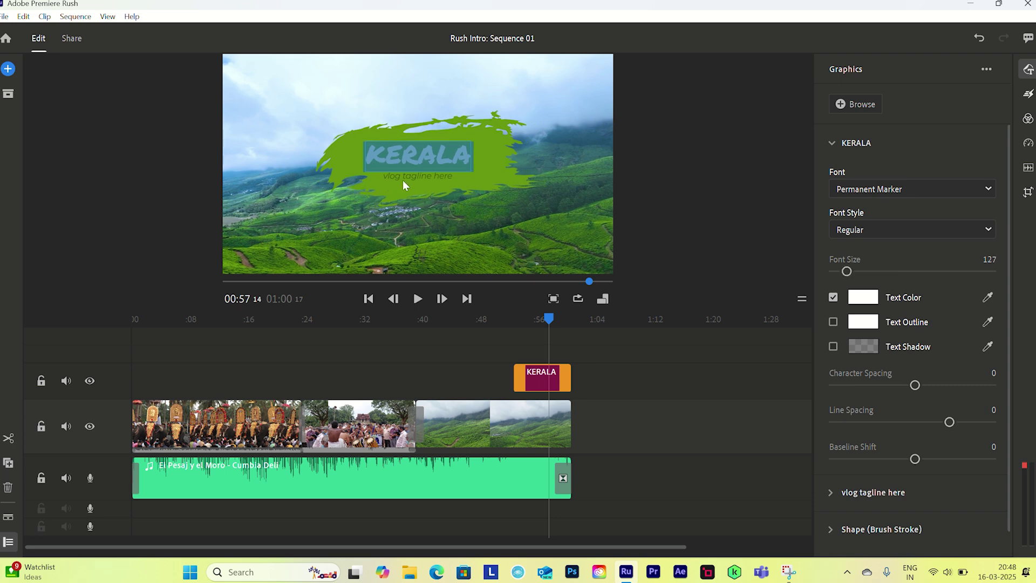
Step: Replace the title graphic's tagline text with GODS OWN COUNTRY
click(833, 144)
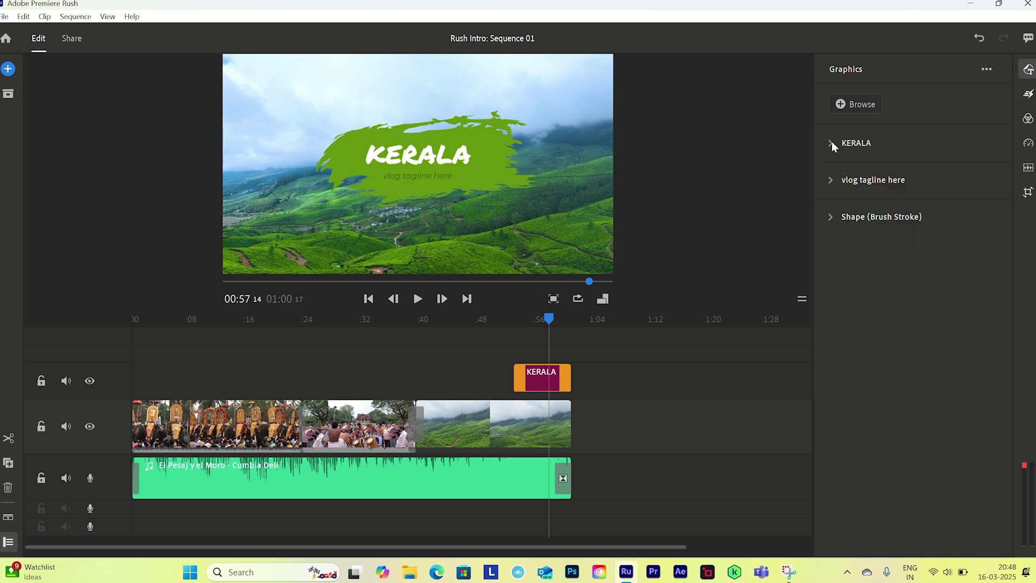
click(830, 178)
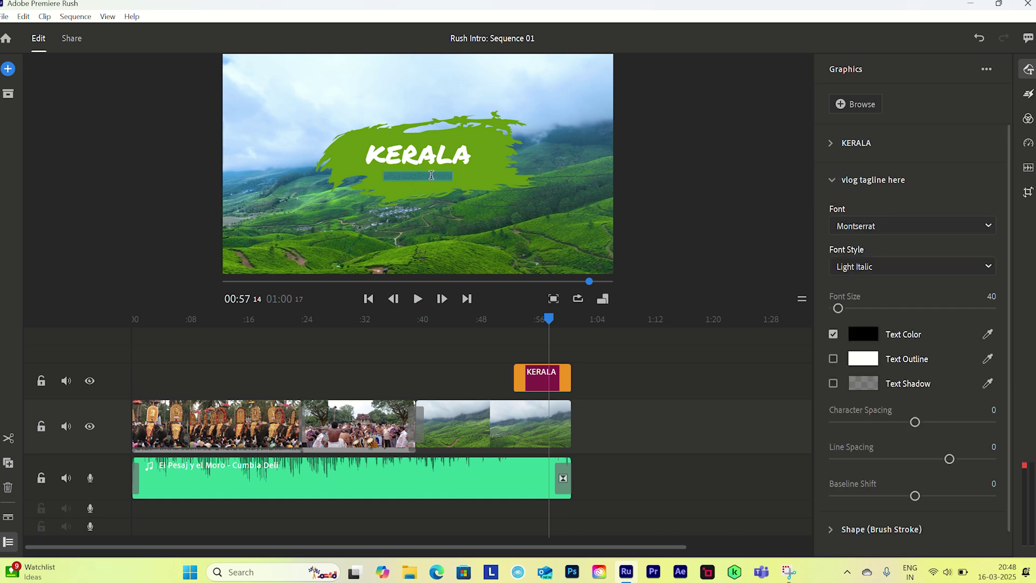
click(393, 175)
key(ctrl+a)
text(GOD)
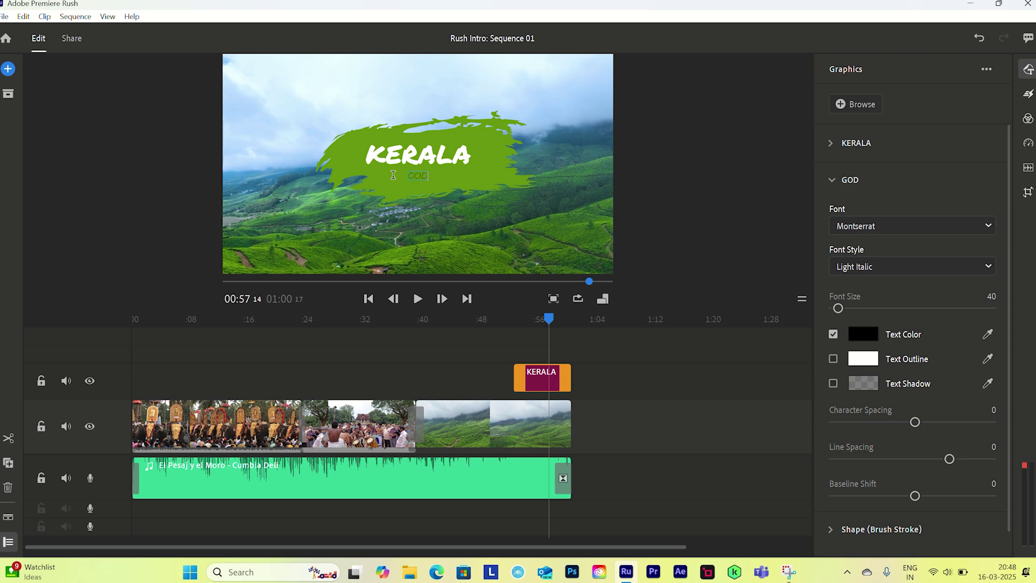
text(S OWN COUNTRY)
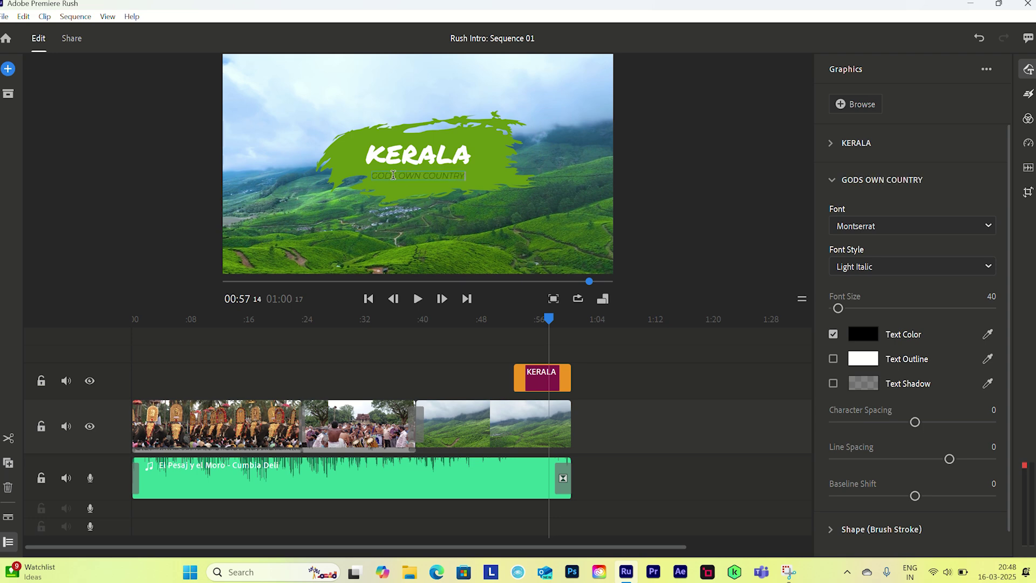
Step: Change the tagline's text color to white (FFFFFF) and scrub back over the title graphic to check it
key(ctrl+a)
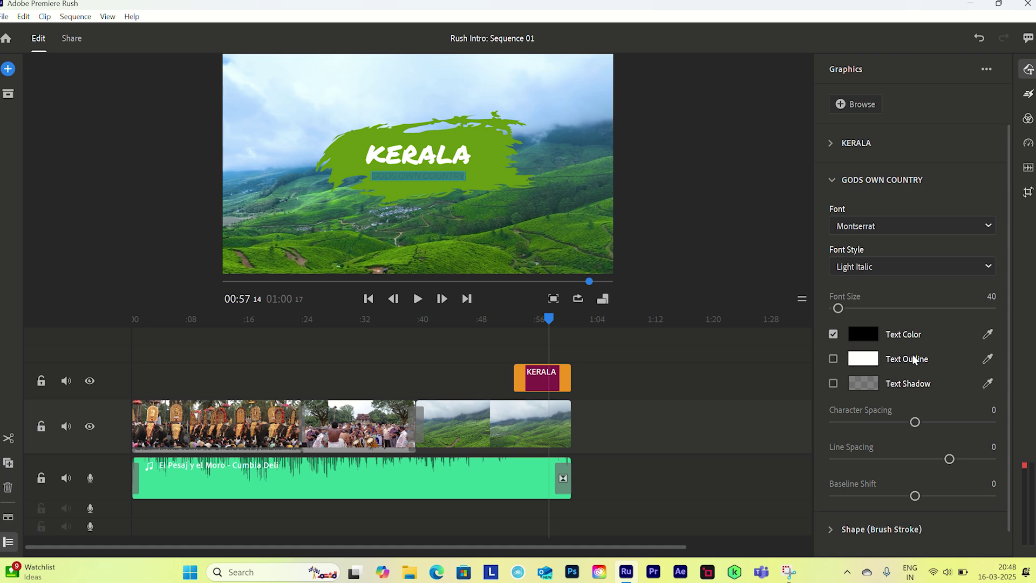
click(863, 334)
click(445, 448)
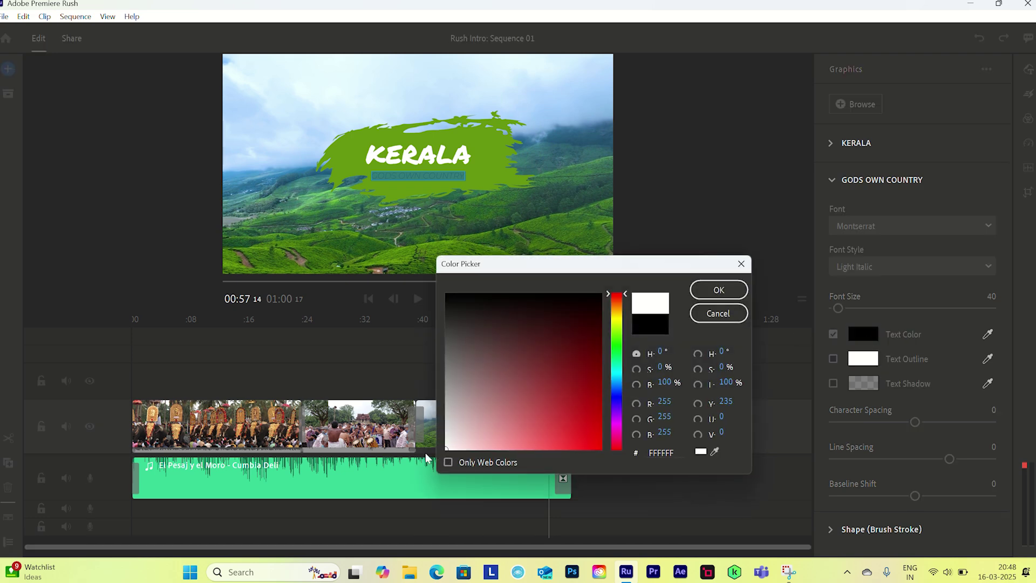
click(719, 290)
click(647, 480)
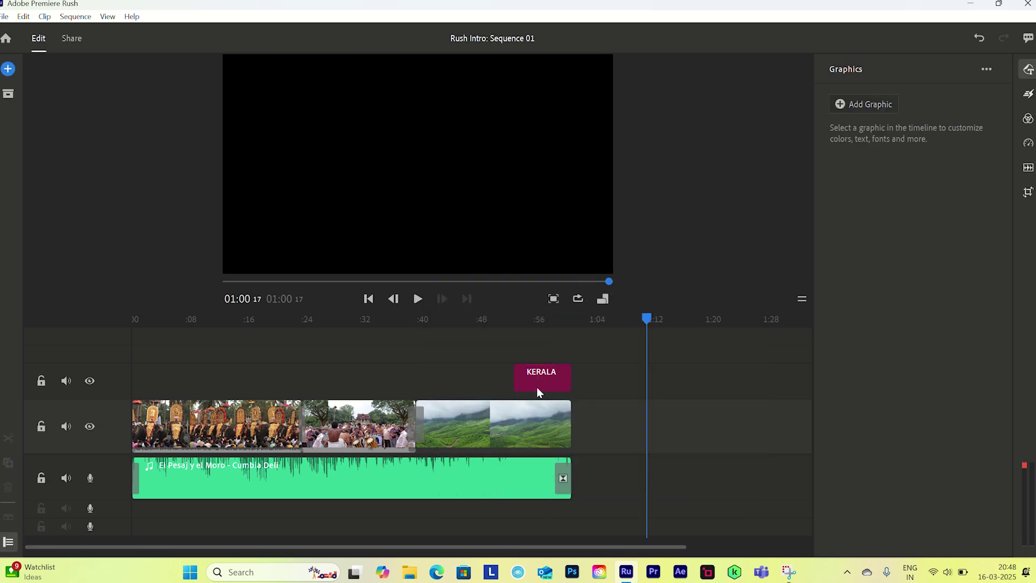
drag(646, 319, 523, 331)
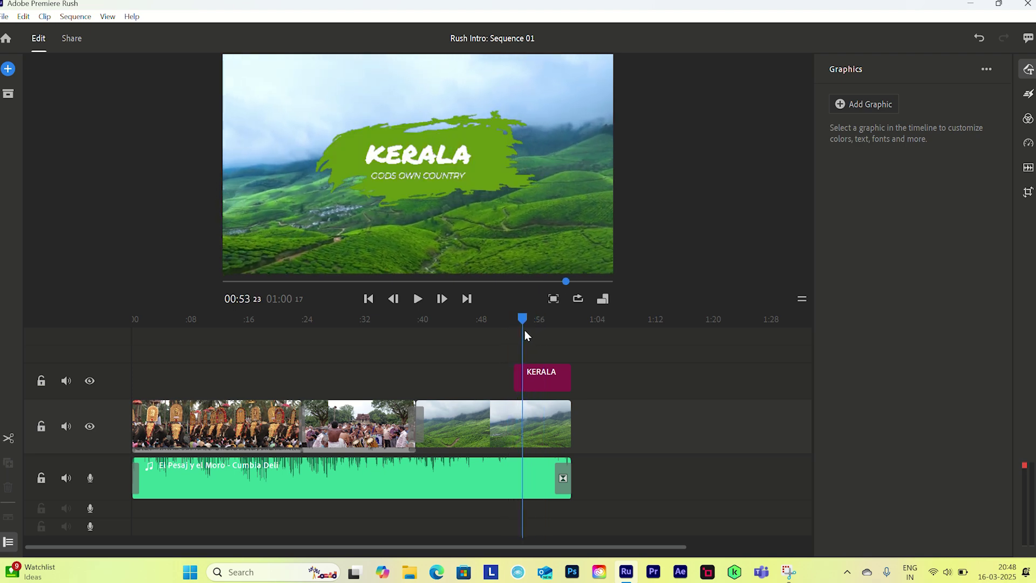
Step: Lower the music clip's volume to 29 and play the sequence briefly from the start to check the level
click(272, 475)
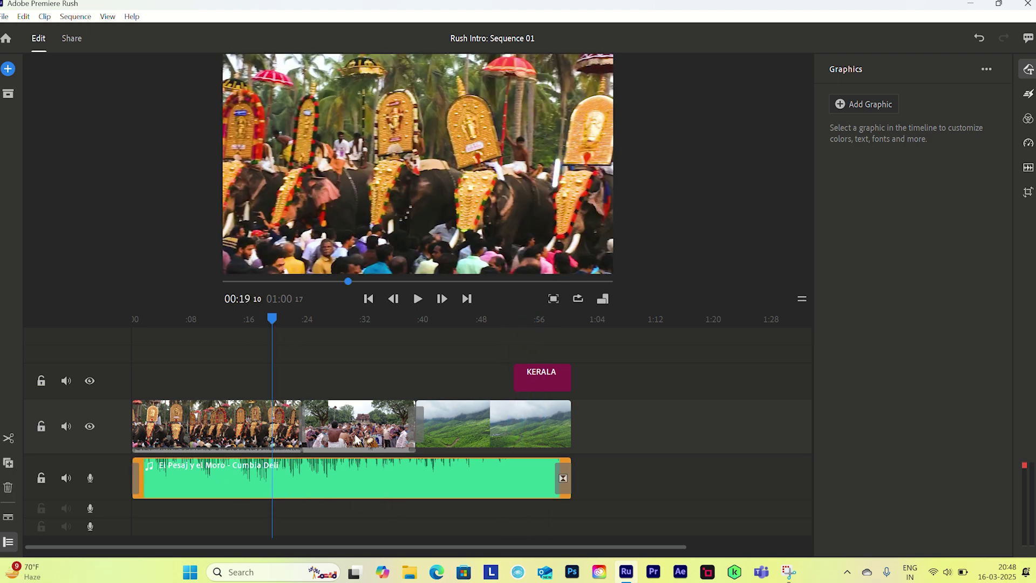
click(316, 478)
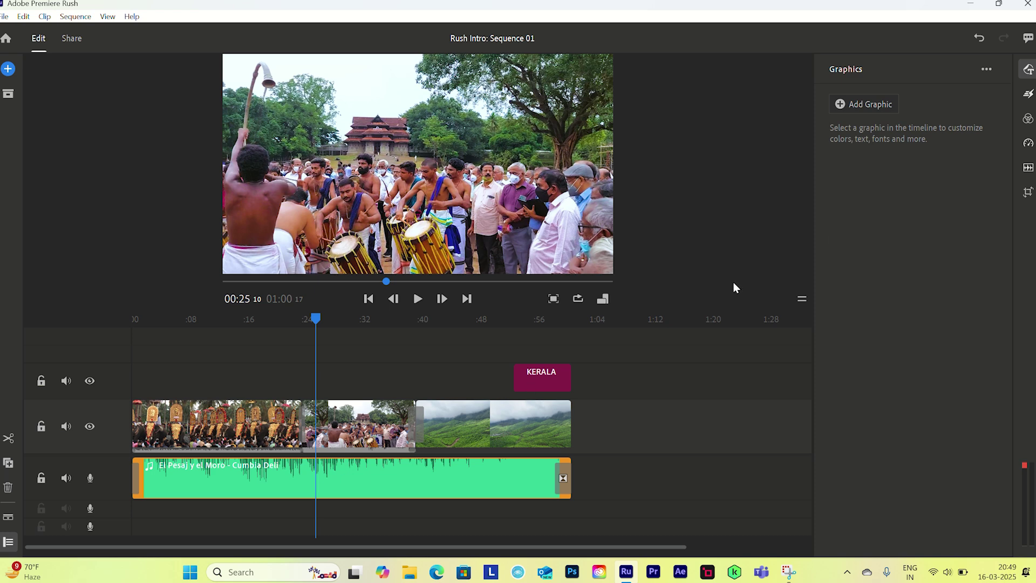
click(1029, 170)
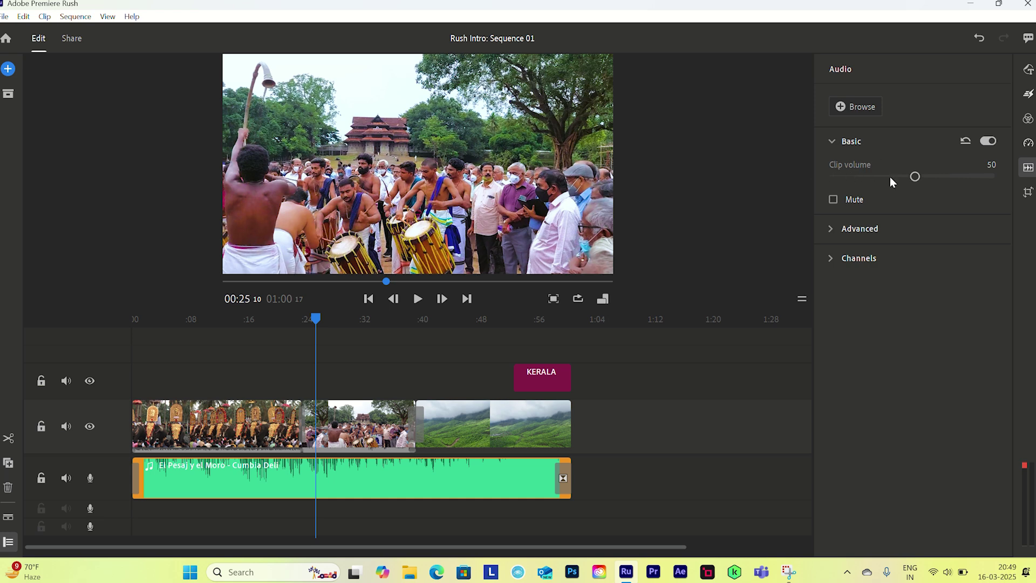
drag(915, 176, 919, 177)
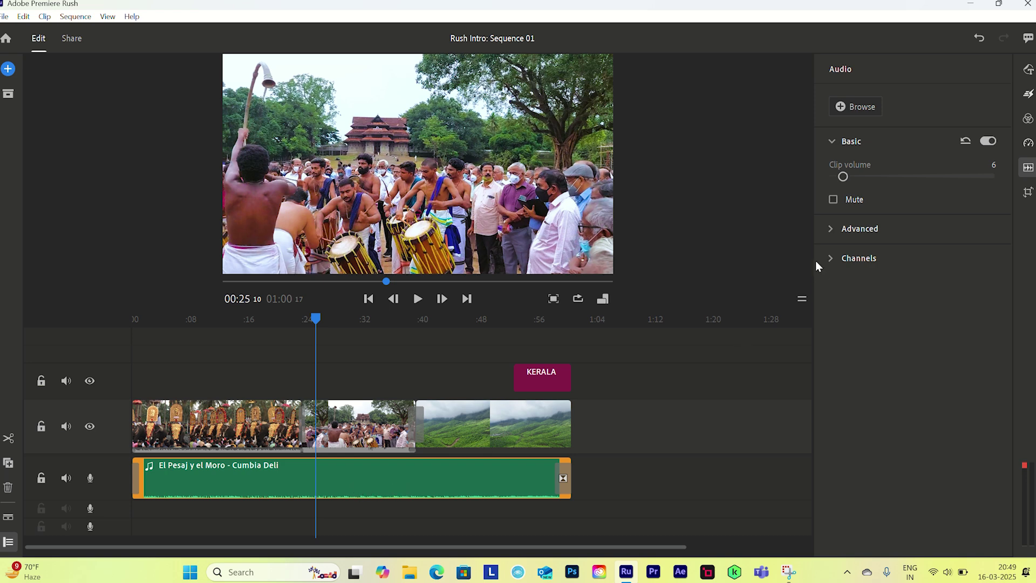
drag(845, 179, 882, 178)
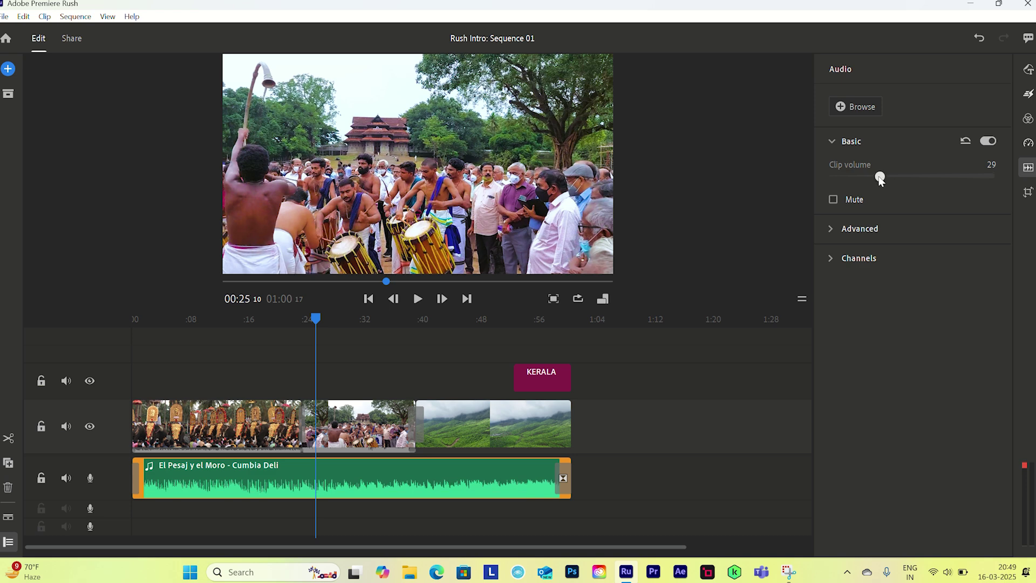
click(369, 298)
click(418, 299)
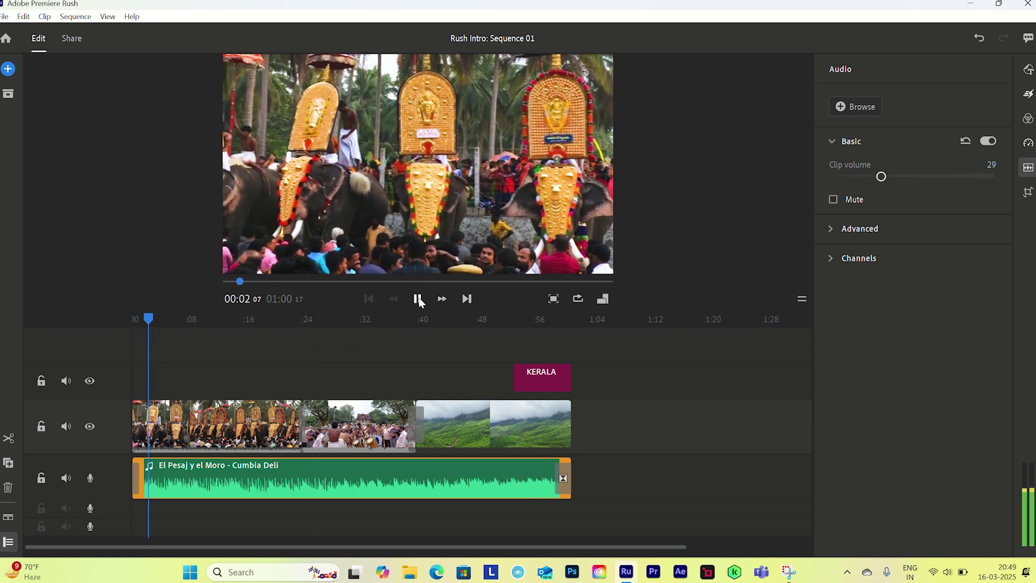
click(418, 299)
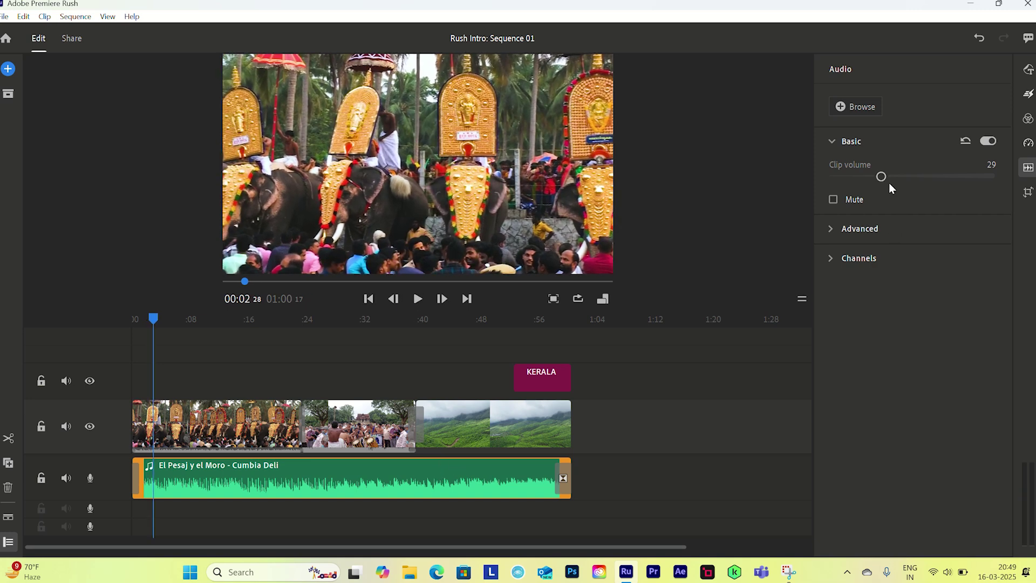
Step: Raise the music clip's volume to 35, preview the playback and return the playhead to the sequence start
drag(881, 180, 883, 182)
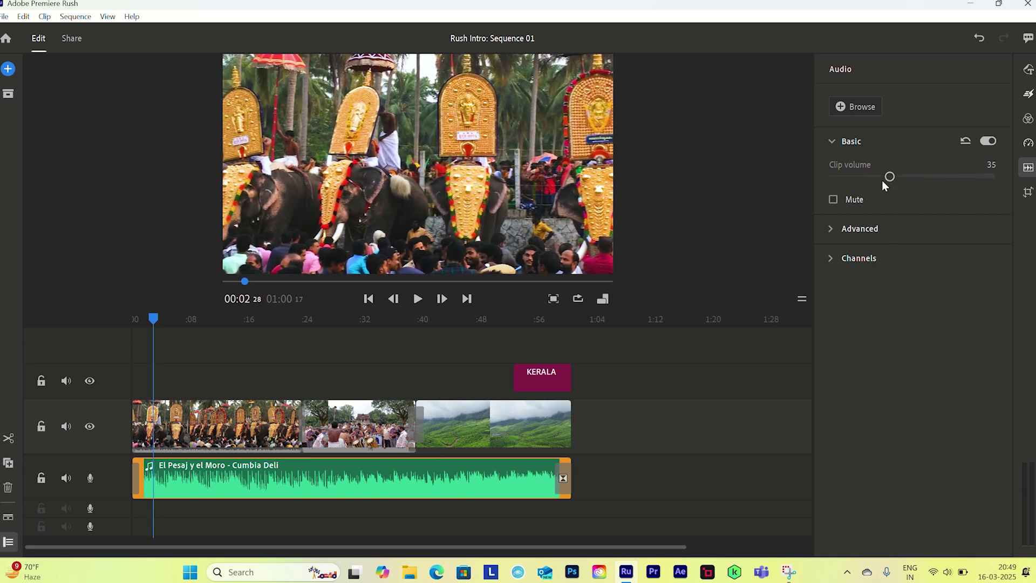
click(418, 299)
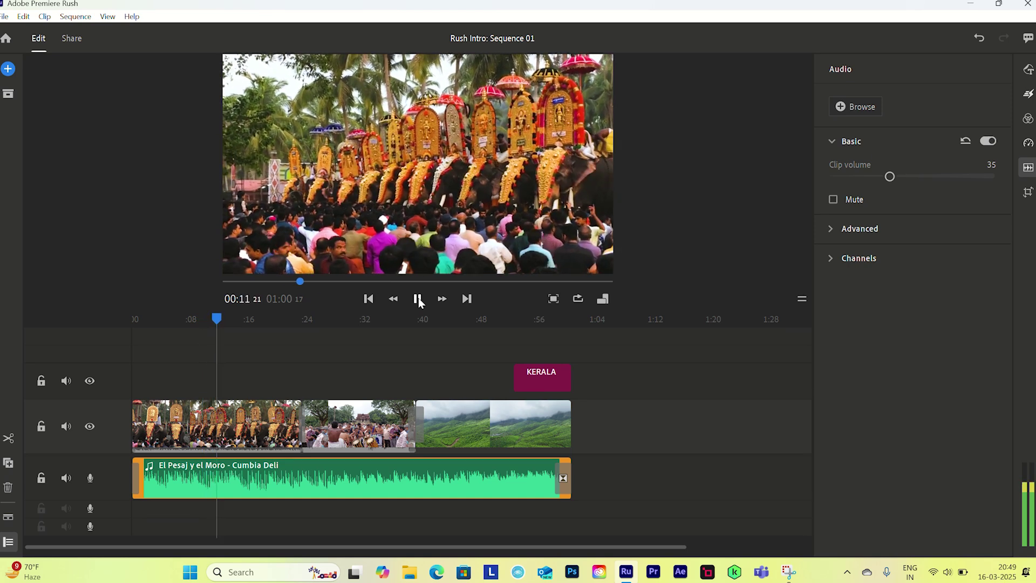
click(418, 299)
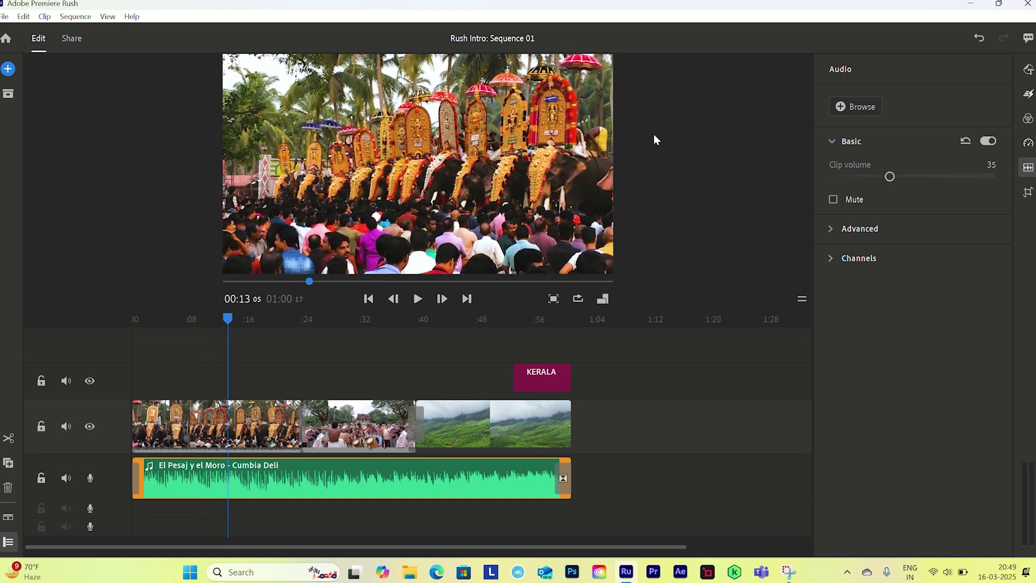
click(538, 321)
drag(538, 321, 133, 321)
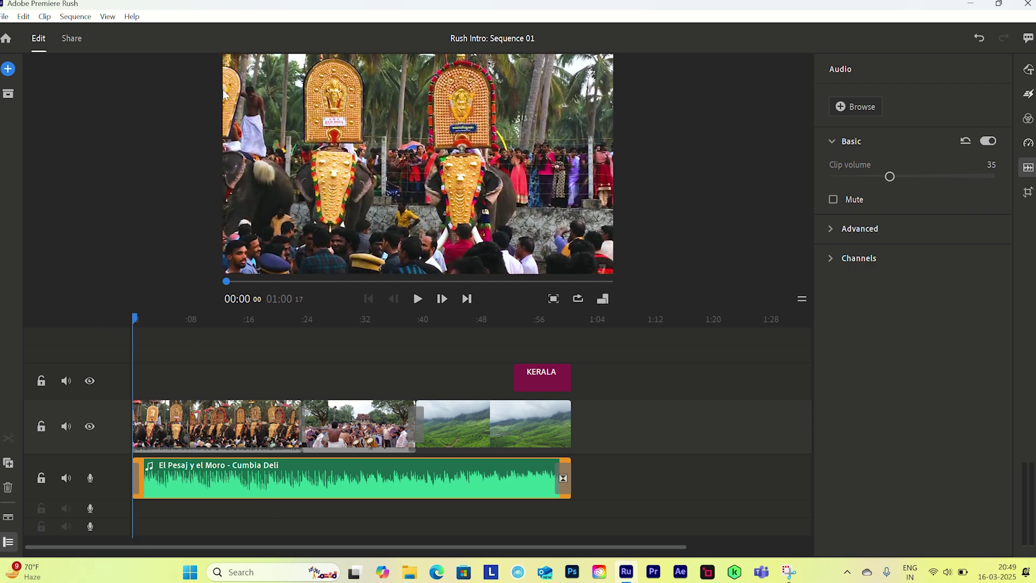
Step: Open the sharing settings, name the local export file Kerala and set its save location to the desktop's Rush Intro folder
click(4, 16)
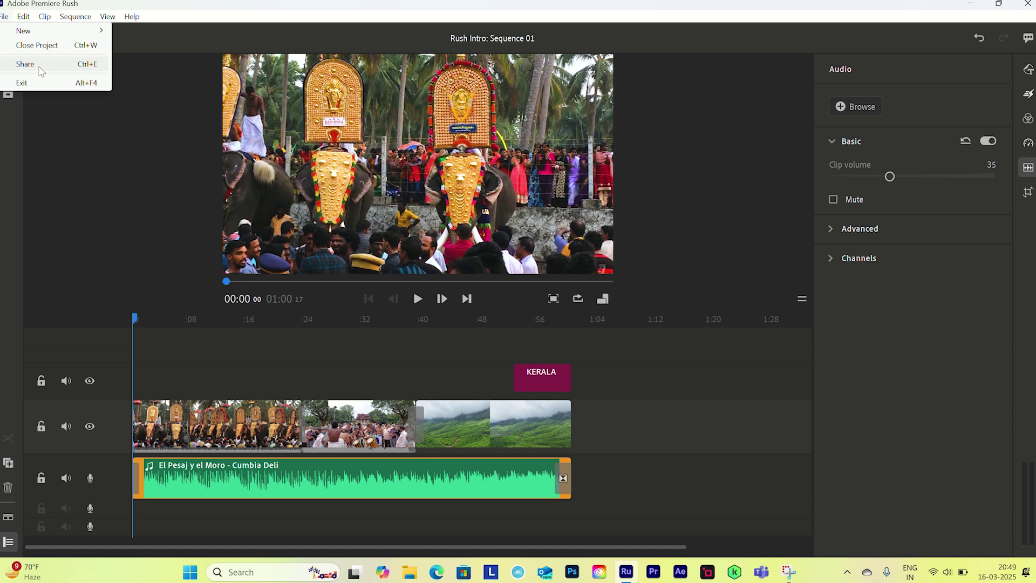
click(40, 68)
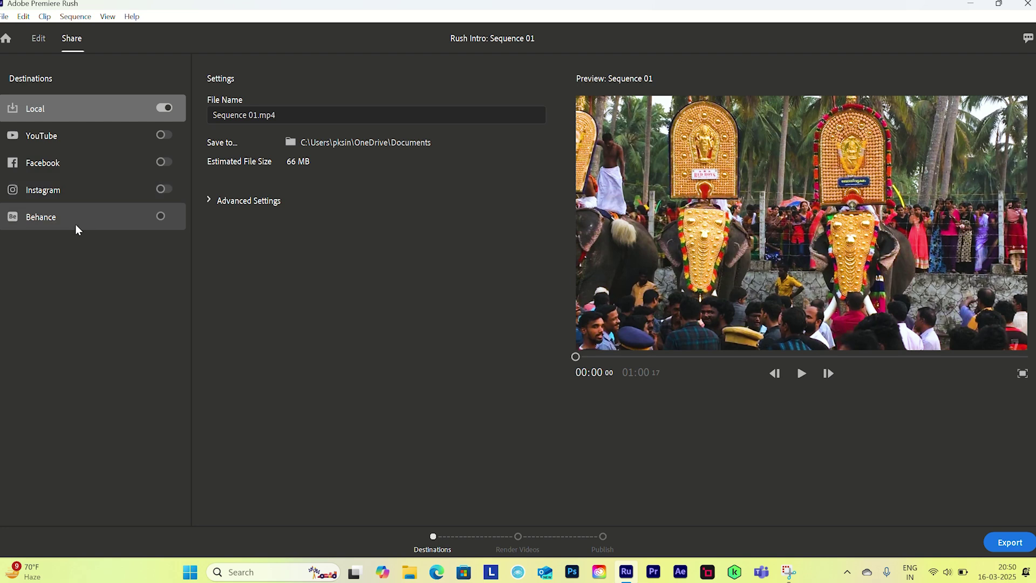
click(296, 115)
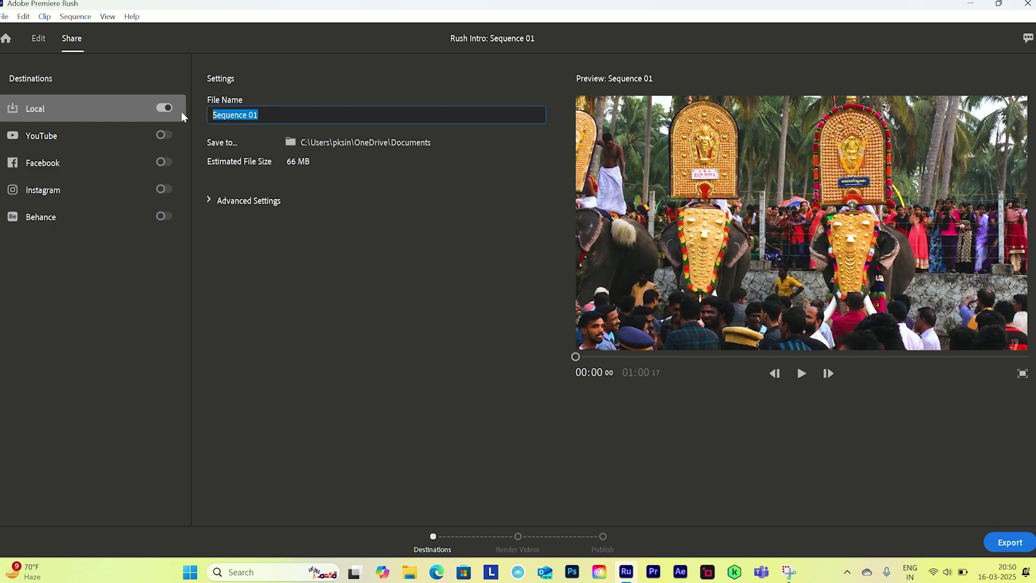
text(K)
key(Caps_Lock)
text(erala)
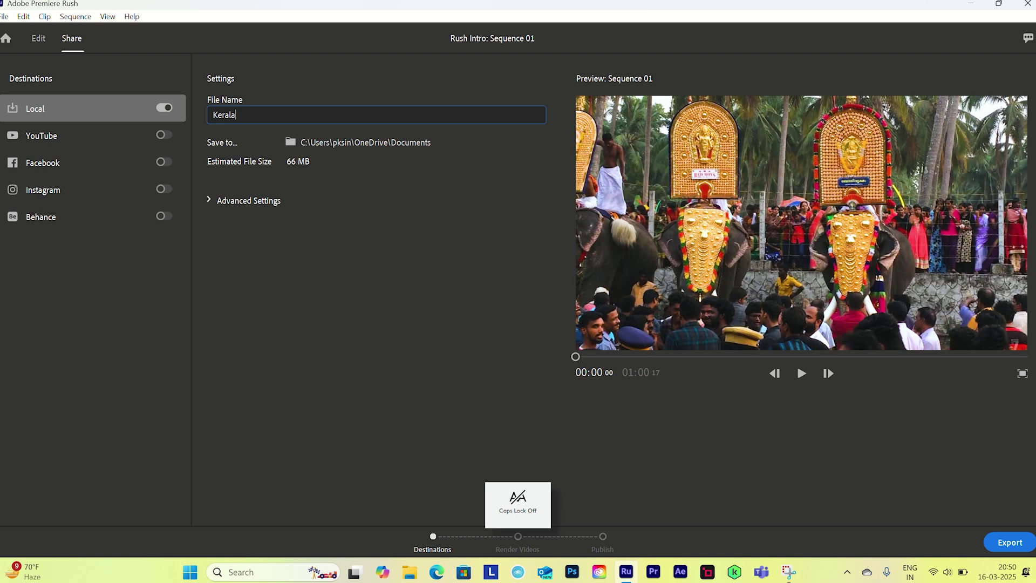
click(346, 205)
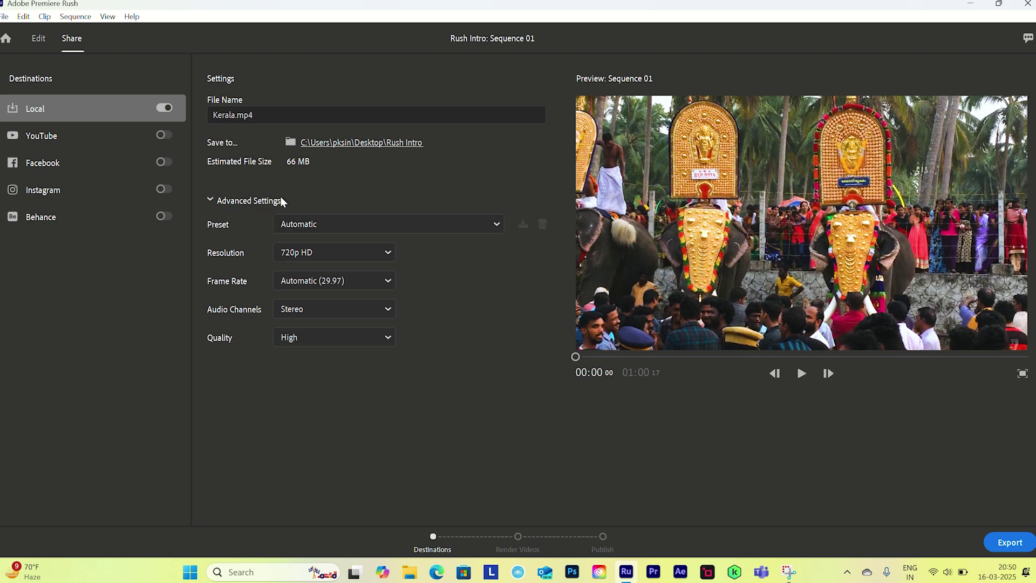
Step: Apply the YouTube 720p HD preset, set the export quality to High and briefly play the export preview
click(493, 226)
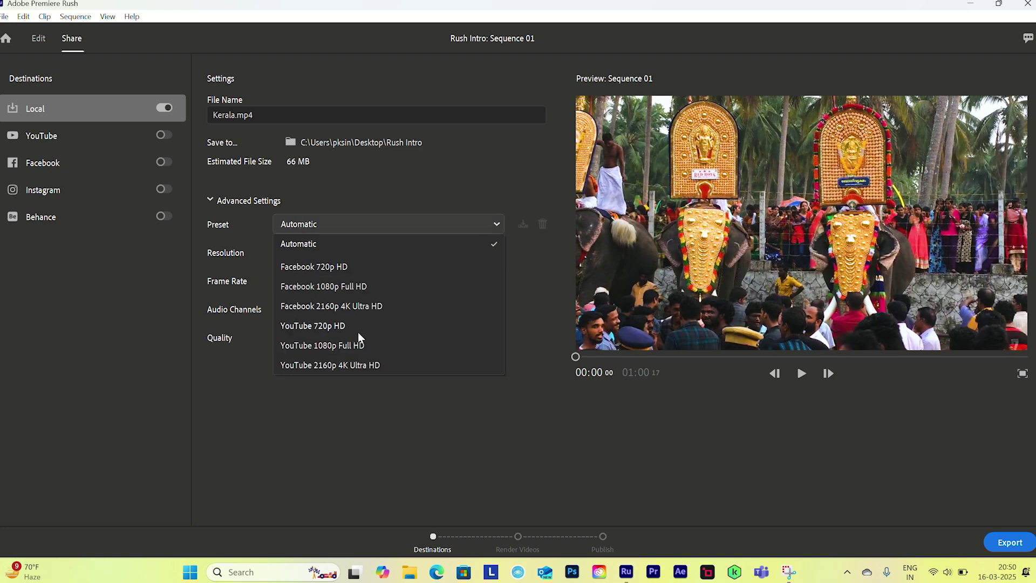
click(328, 327)
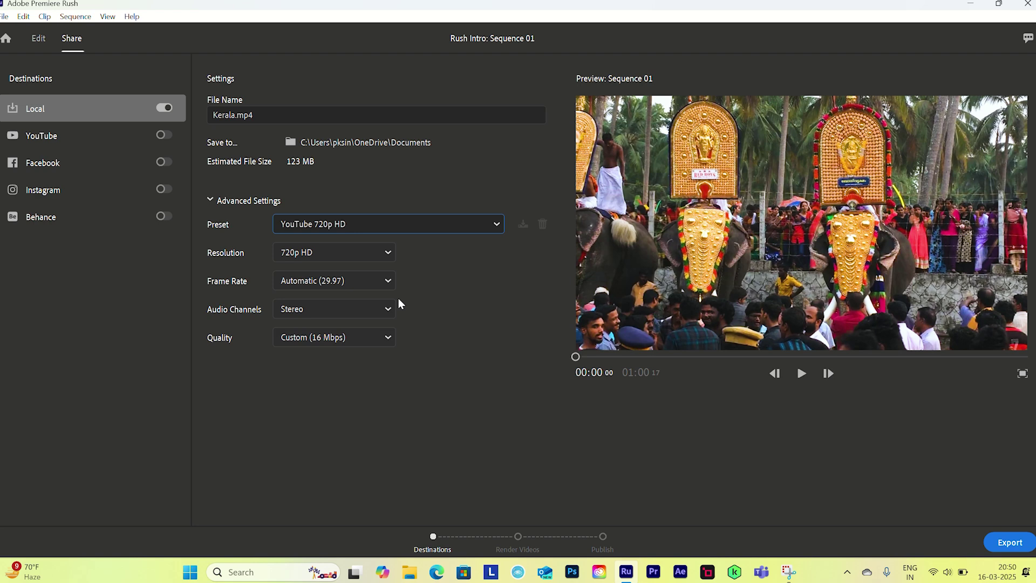
click(389, 337)
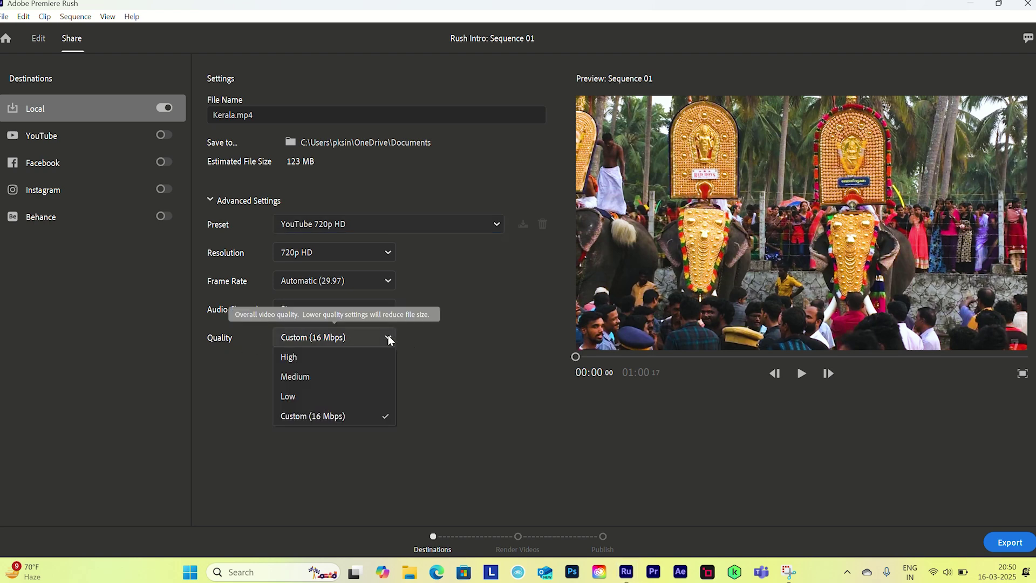
click(292, 359)
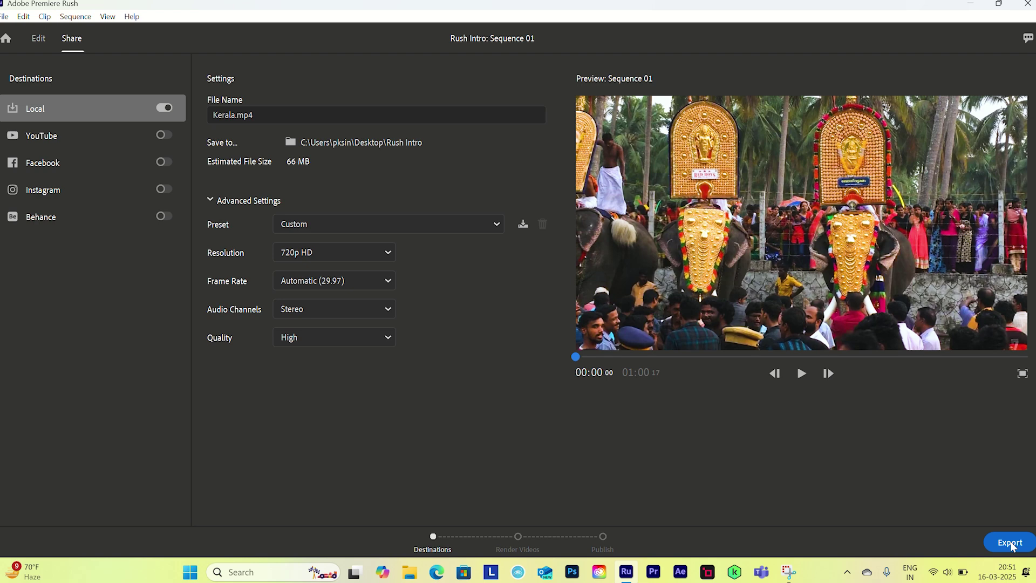
click(802, 374)
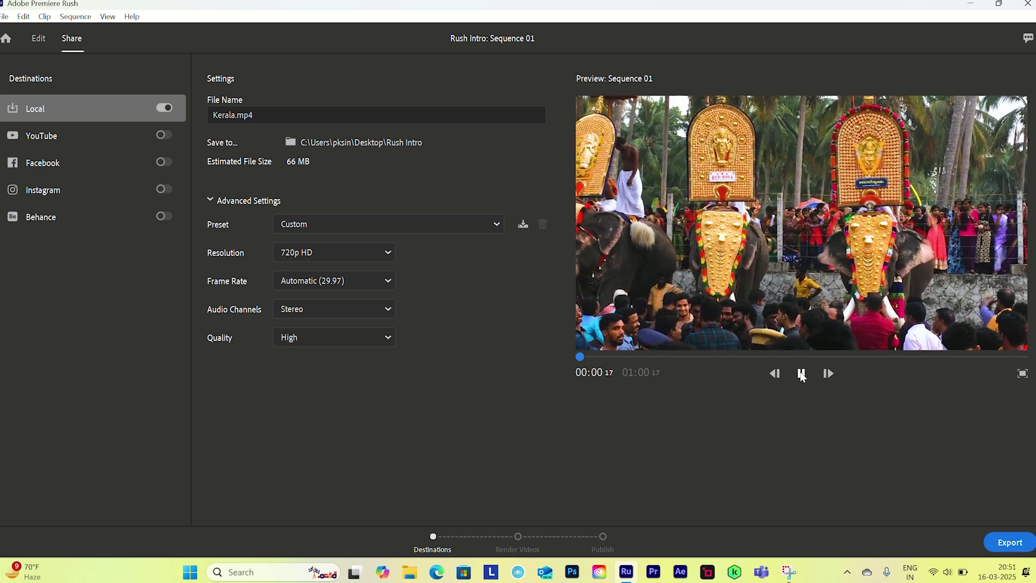
click(801, 374)
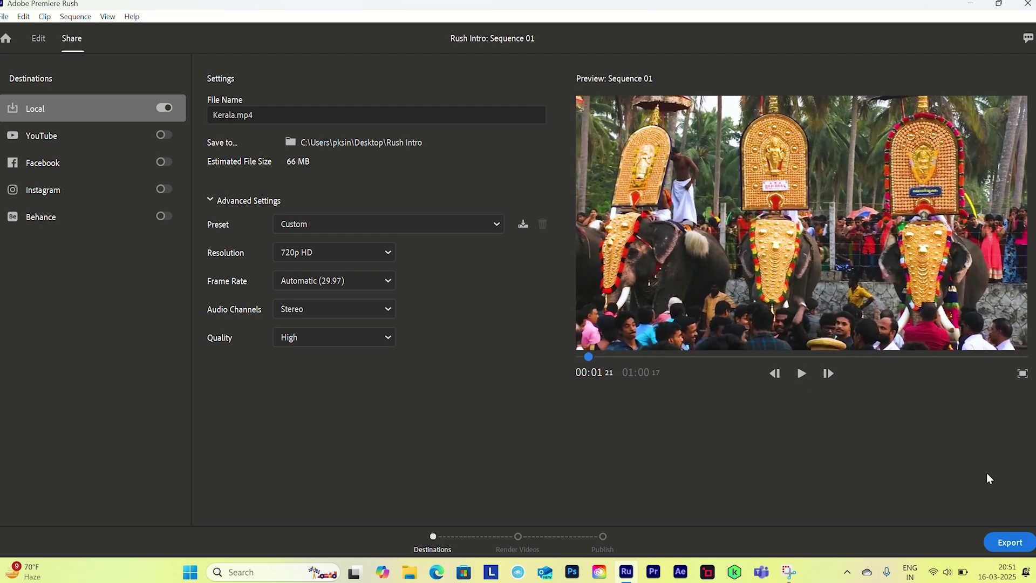
Step: Export the sequence locally with the current settings and close the finished render page
click(1009, 542)
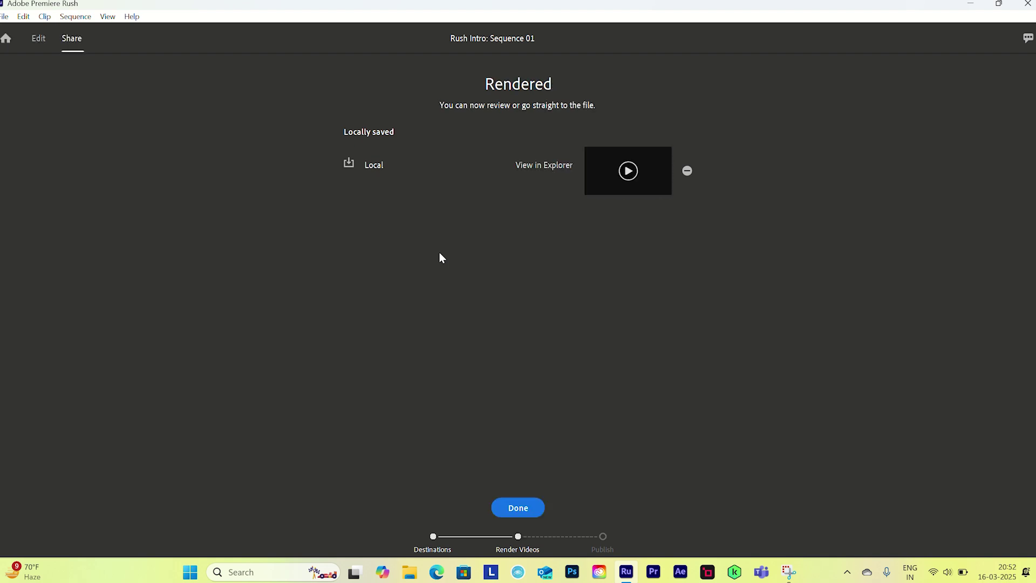
click(517, 508)
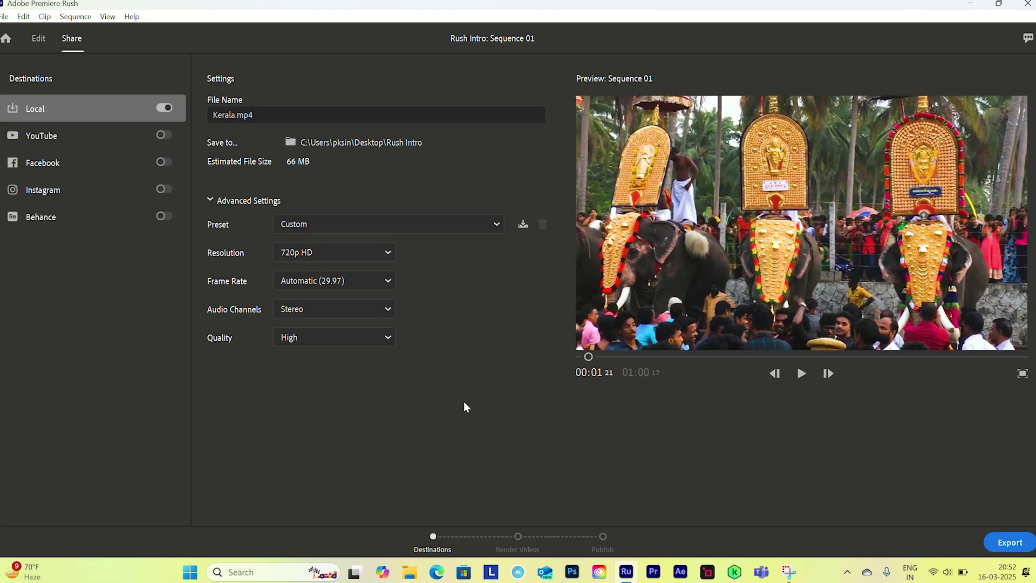
Step: Switch to the desktop's Rush Intro folder, play Kerala.mp4 in Media Player and rewind to the closing title at about 58 seconds
key(super+d)
double_click(17, 317)
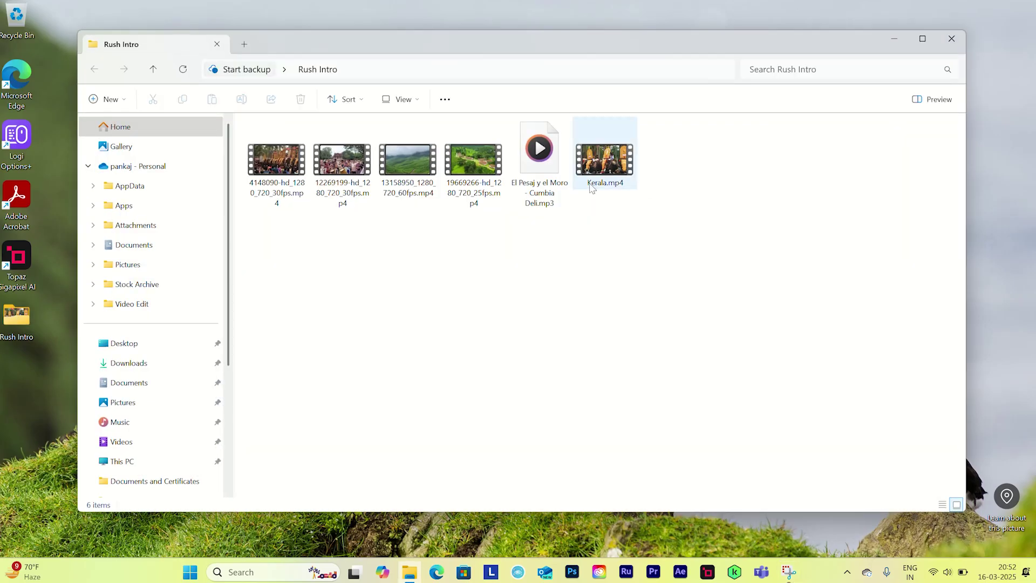
double_click(620, 195)
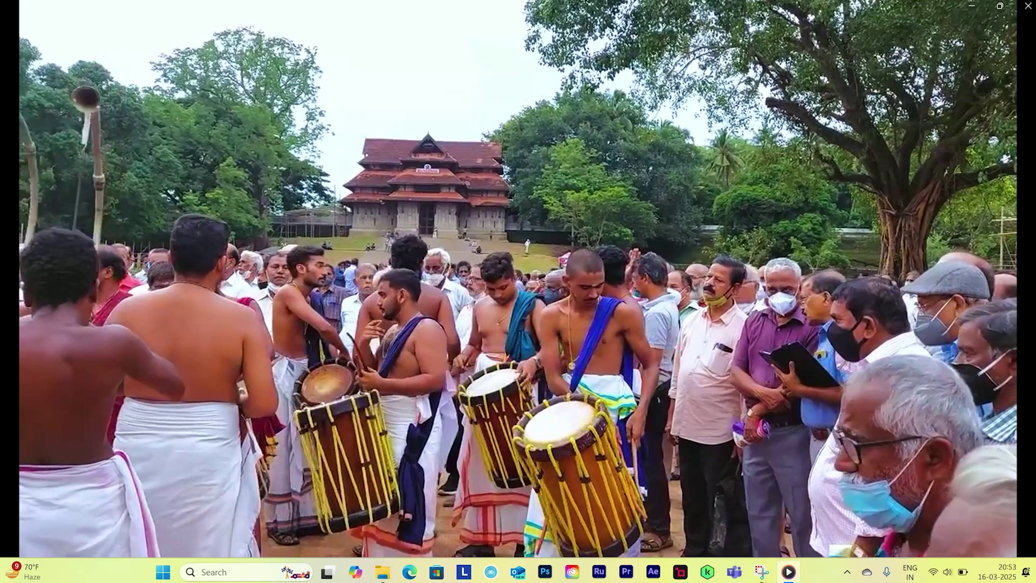
mouse_move(923, 242)
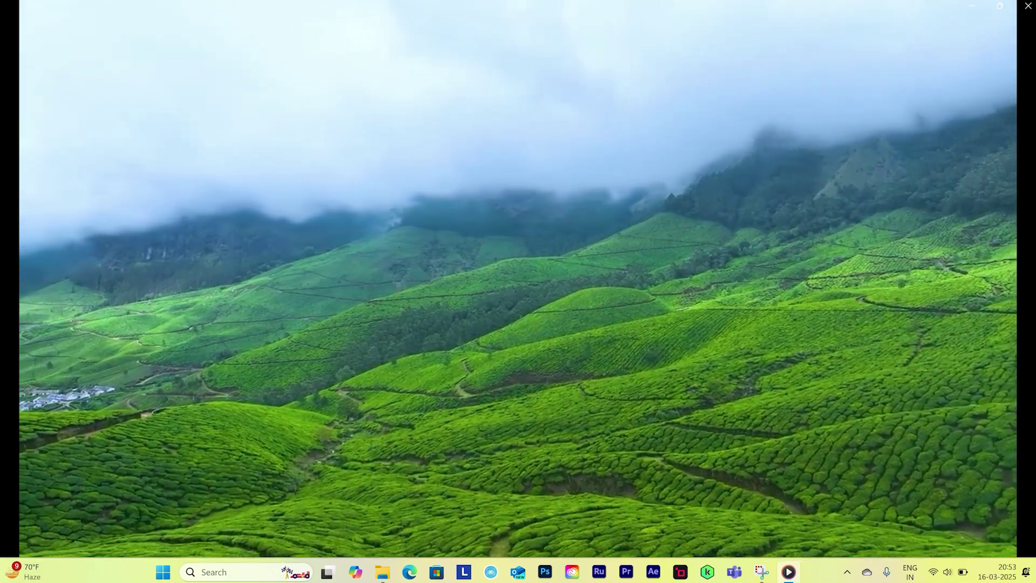
mouse_move(923, 258)
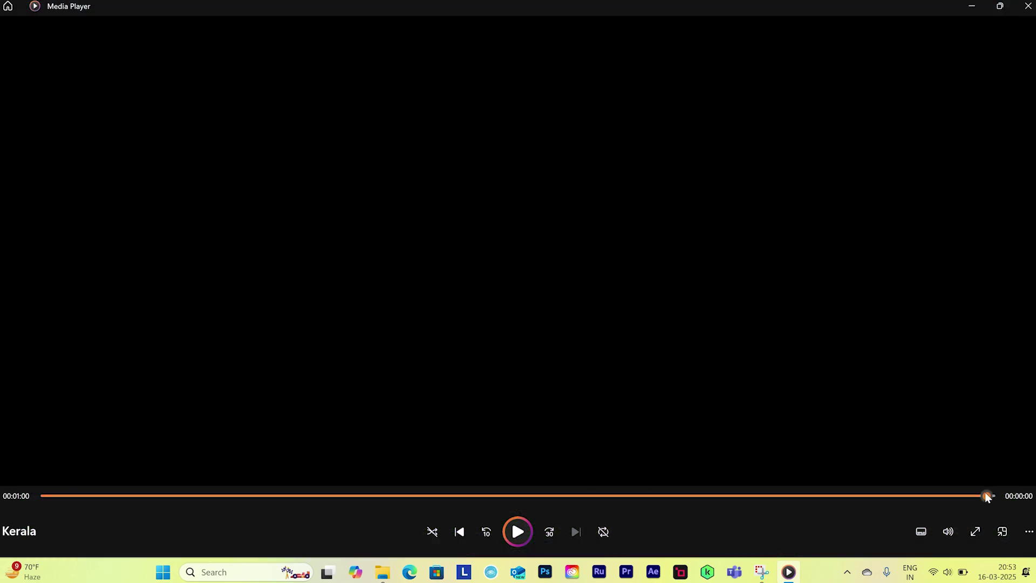
drag(986, 496, 964, 496)
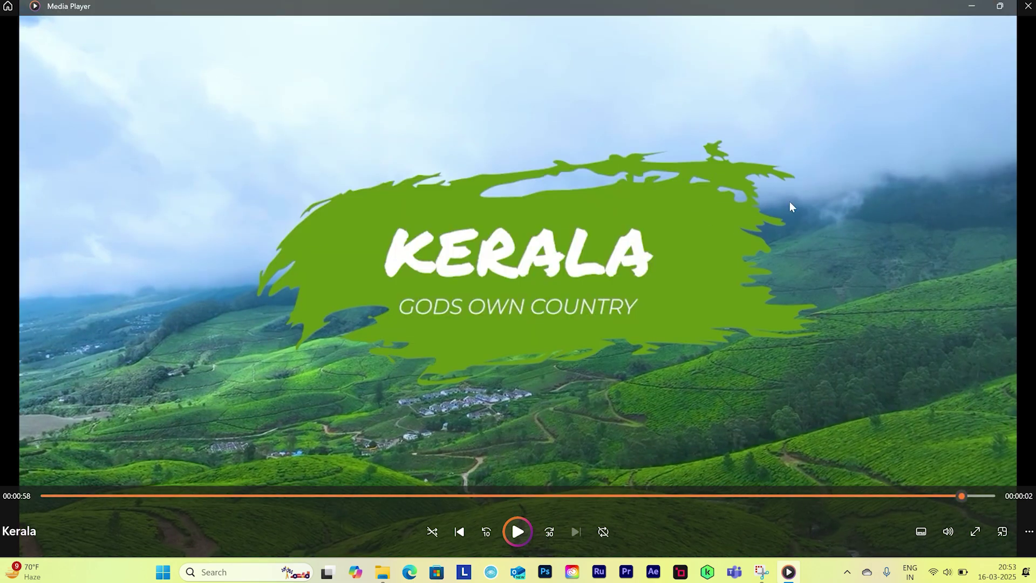